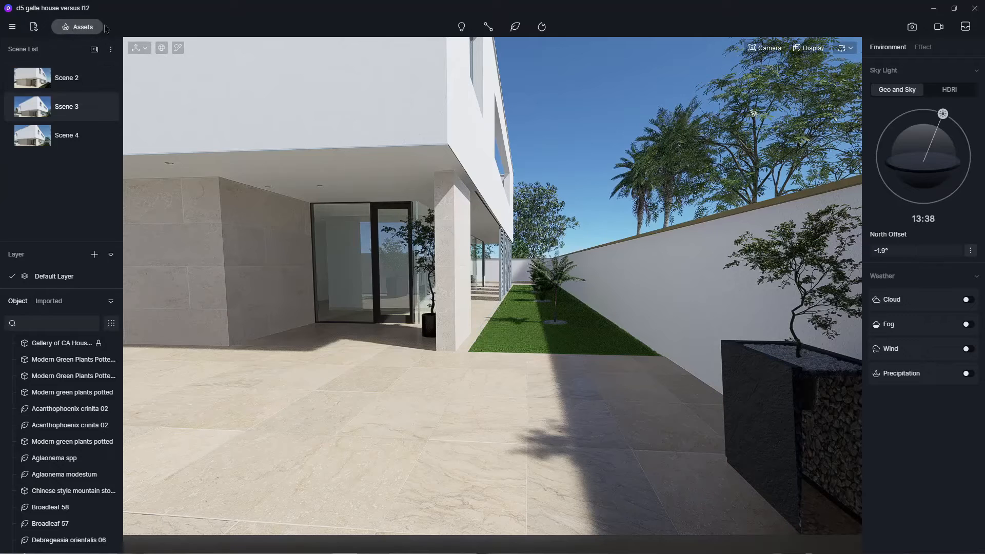
Step: Save a new scene framing the paved entrance, the side lawn strip and the black planter by the wall
{"action": "left_click", "coordinate": [770, 52]}
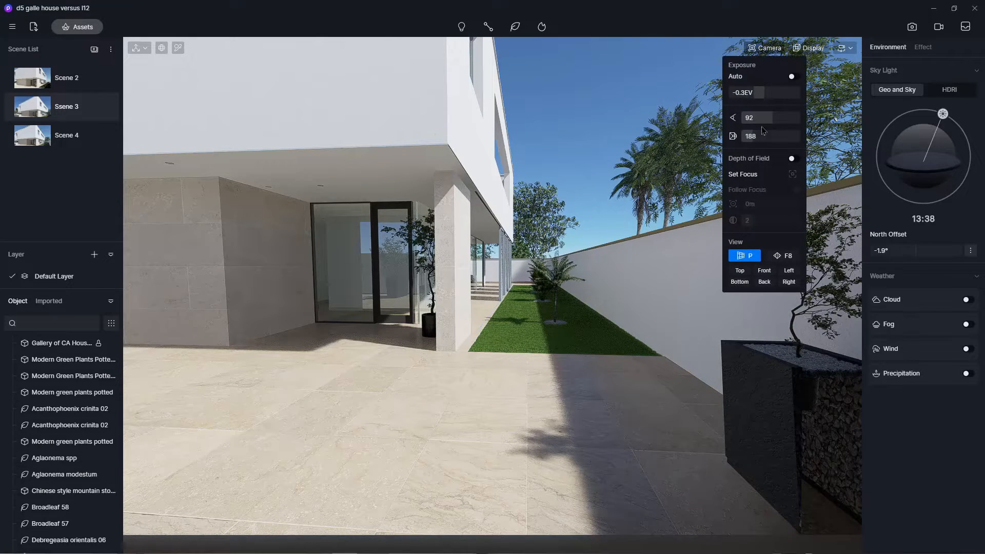
{"action": "left_click_drag", "start_coordinate": [762, 130], "coordinate": [707, 224]}
{"action": "right_click_drag", "start_coordinate": [533, 320], "coordinate": [536, 353]}
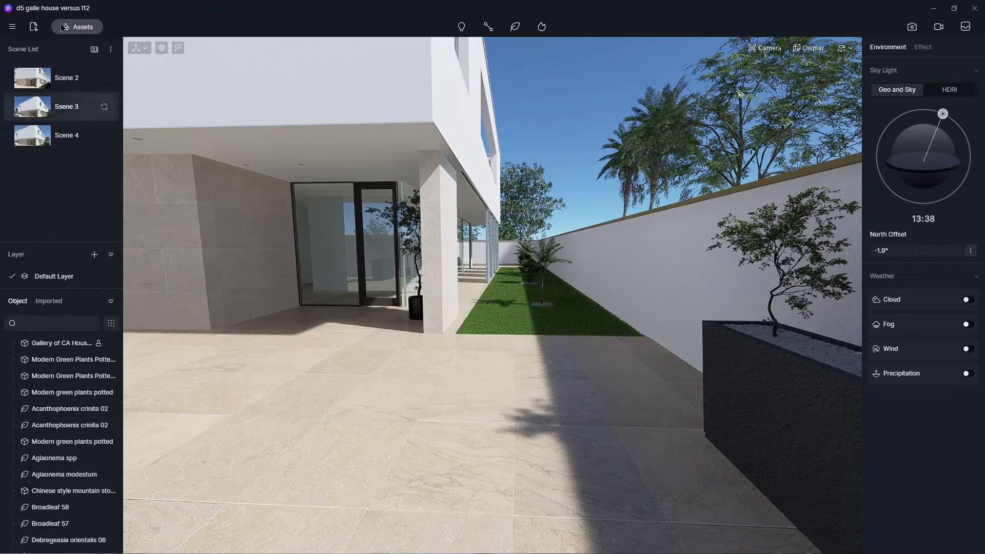
{"action": "left_click", "coordinate": [94, 50]}
Step: Examine the existing lawn strip between the house and the boundary wall up close and from several angles
{"action": "right_click_drag", "start_coordinate": [573, 334], "coordinate": [650, 413]}
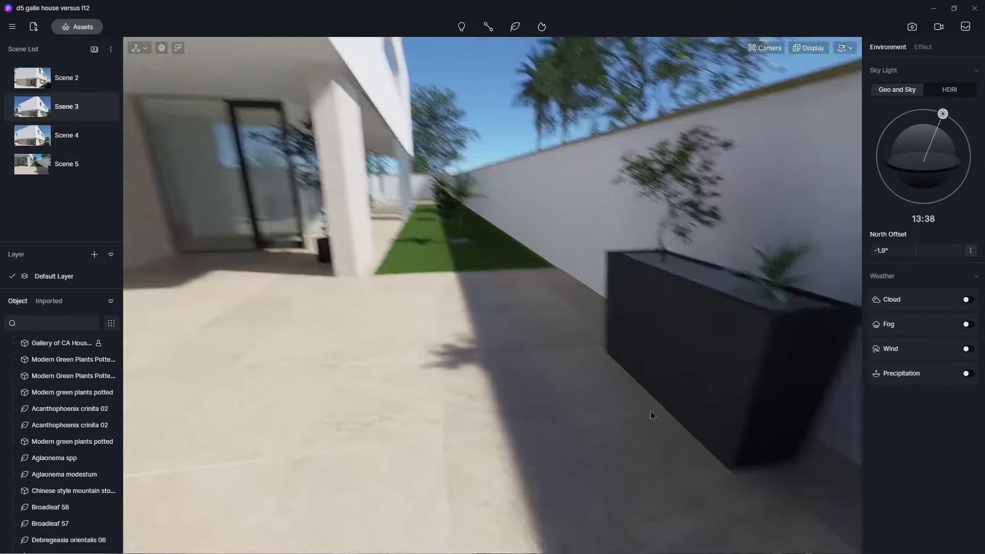
{"action": "middle_click_drag", "start_coordinate": [603, 339], "coordinate": [438, 296]}
{"action": "right_click_drag", "start_coordinate": [439, 295], "coordinate": [369, 282]}
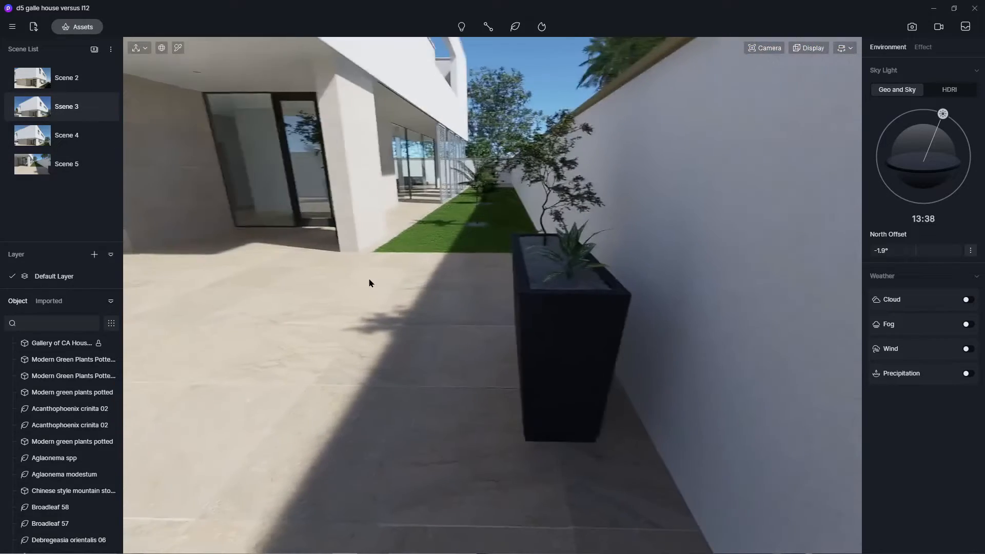
{"action": "middle_click_drag", "start_coordinate": [415, 275], "coordinate": [572, 351]}
{"action": "scroll", "coordinate": [570, 353], "scroll_direction": "up", "scroll_amount": 5}
{"action": "scroll", "coordinate": [570, 364], "scroll_direction": "up", "scroll_amount": 4}
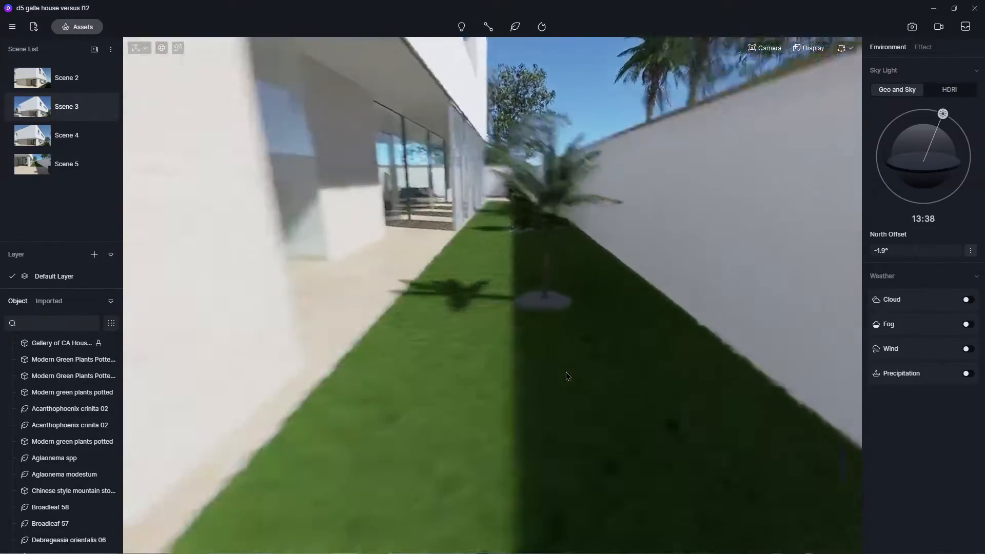
{"action": "key", "text": "d"}
{"action": "right_click_drag", "start_coordinate": [567, 375], "coordinate": [538, 403]}
{"action": "key", "text": "a"}
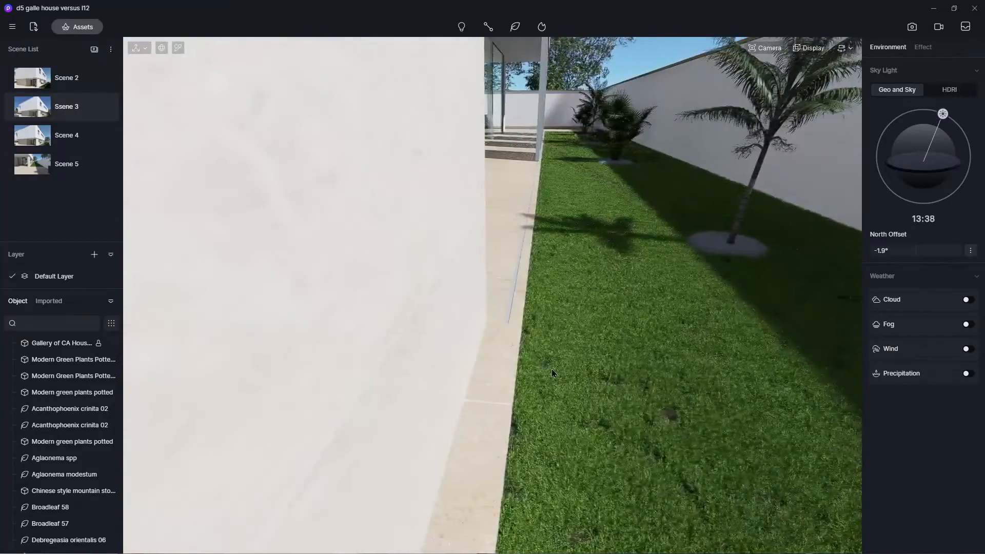
{"action": "key", "text": "s"}
{"action": "key", "text": "d"}
{"action": "right_click_drag", "start_coordinate": [511, 367], "coordinate": [532, 232]}
{"action": "scroll", "coordinate": [625, 254], "scroll_direction": "down", "scroll_amount": 4}
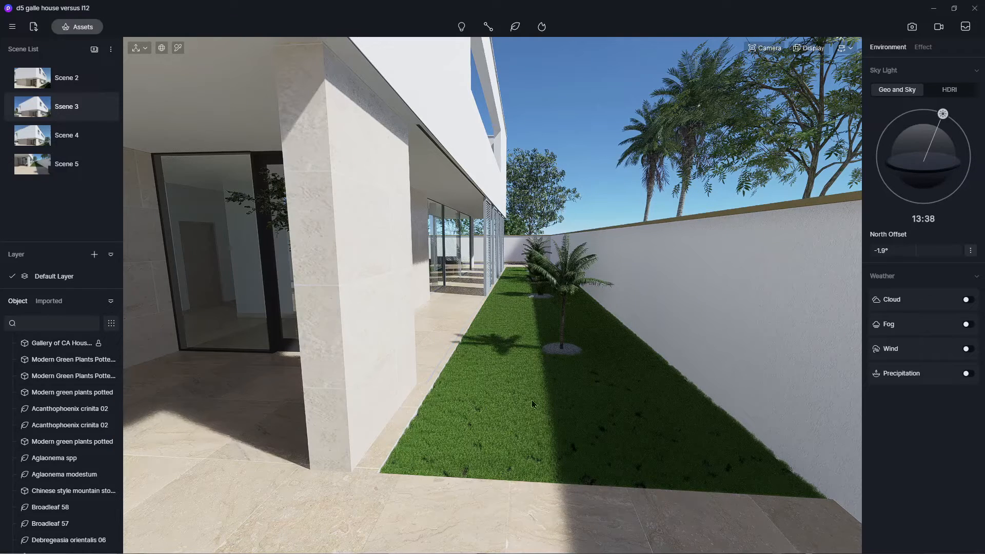
Step: Switch the asset library to models and select Grass04 Cluster from the favourites
{"action": "left_click", "coordinate": [64, 29]}
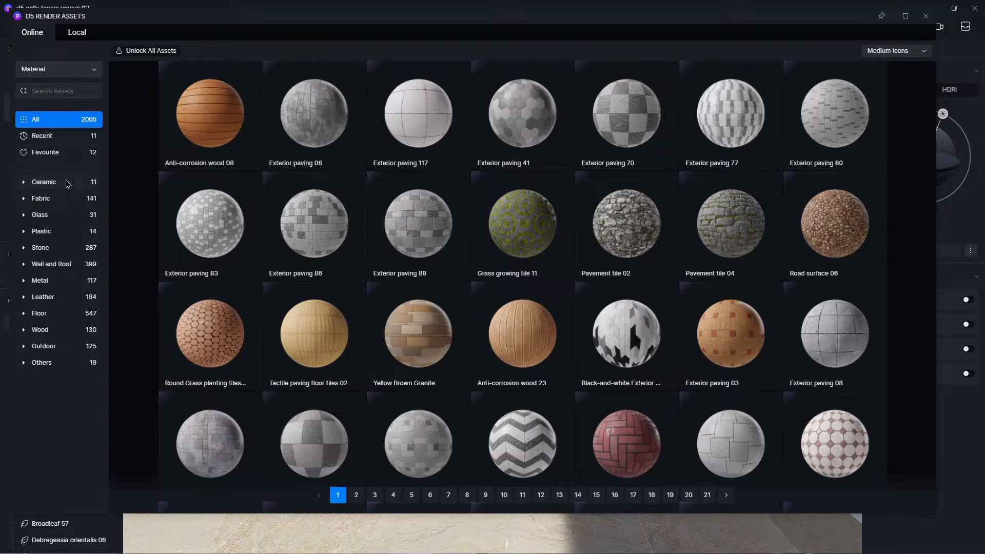
{"action": "left_click", "coordinate": [59, 72]}
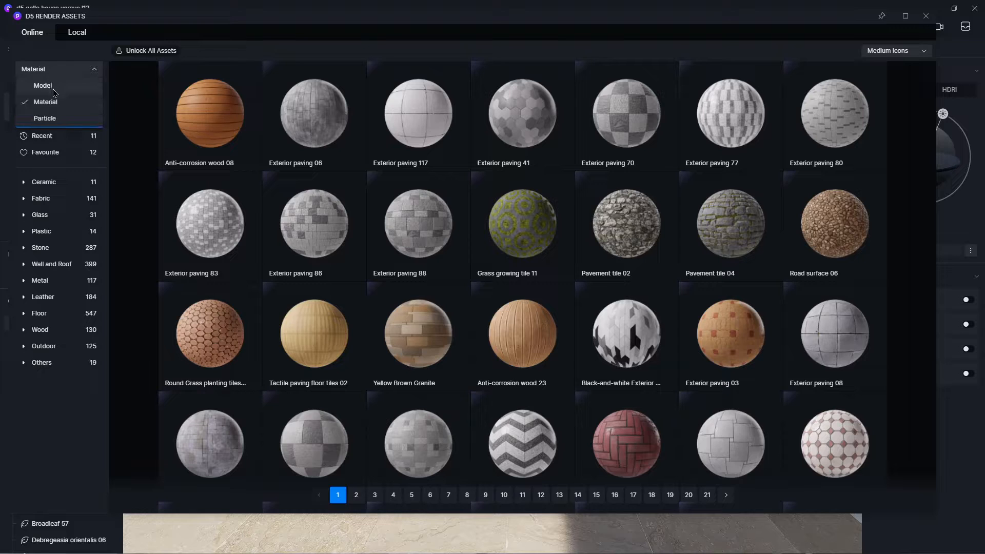
{"action": "left_click", "coordinate": [43, 86]}
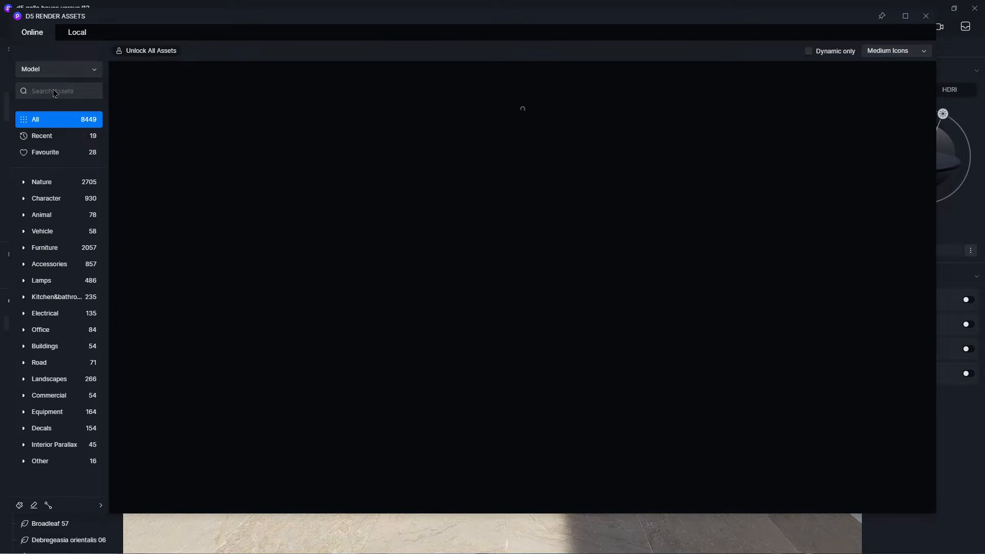
{"action": "left_click", "coordinate": [52, 157]}
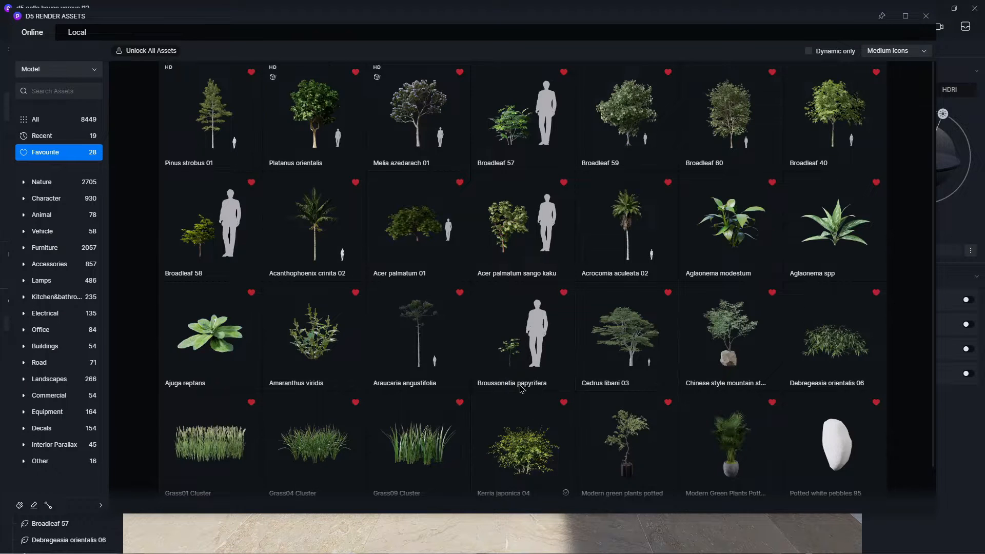
{"action": "scroll", "coordinate": [520, 389], "scroll_direction": "down", "scroll_amount": 1}
{"action": "left_click", "coordinate": [317, 390]}
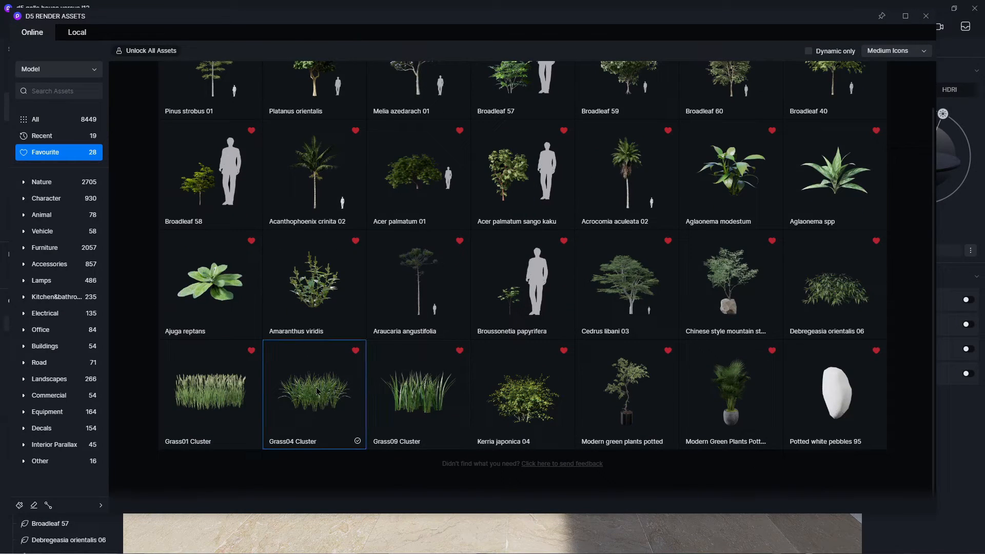
Step: Use the brush's clearing mode to remove the grass from the lawn strip between the house and the wall
{"action": "left_click", "coordinate": [33, 505]}
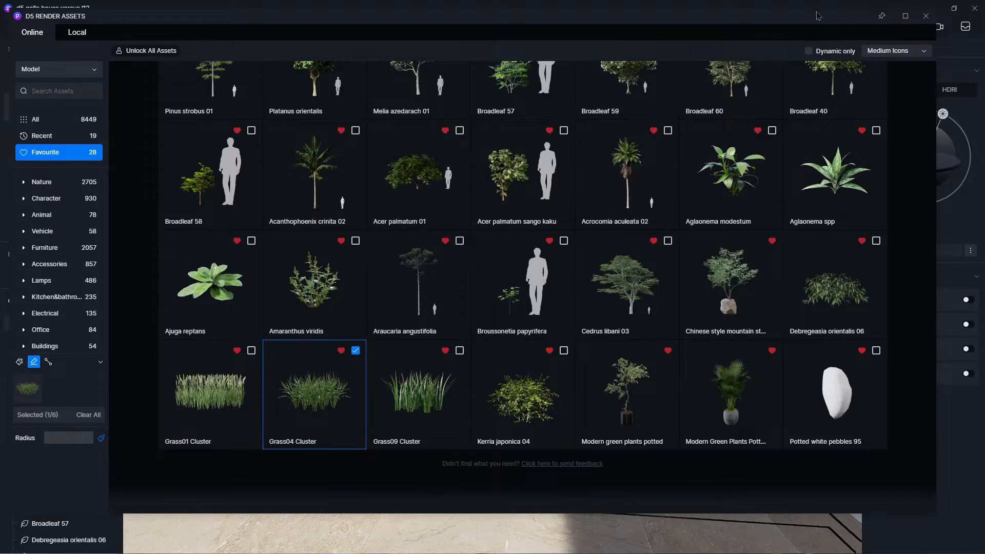
{"action": "mouse_move", "coordinate": [818, 15]}
{"action": "left_mouse_down"}
{"action": "mouse_move", "coordinate": [541, 551]}
{"action": "mouse_move", "coordinate": [539, 543]}
{"action": "left_mouse_up"}
{"action": "left_click", "coordinate": [590, 414]}
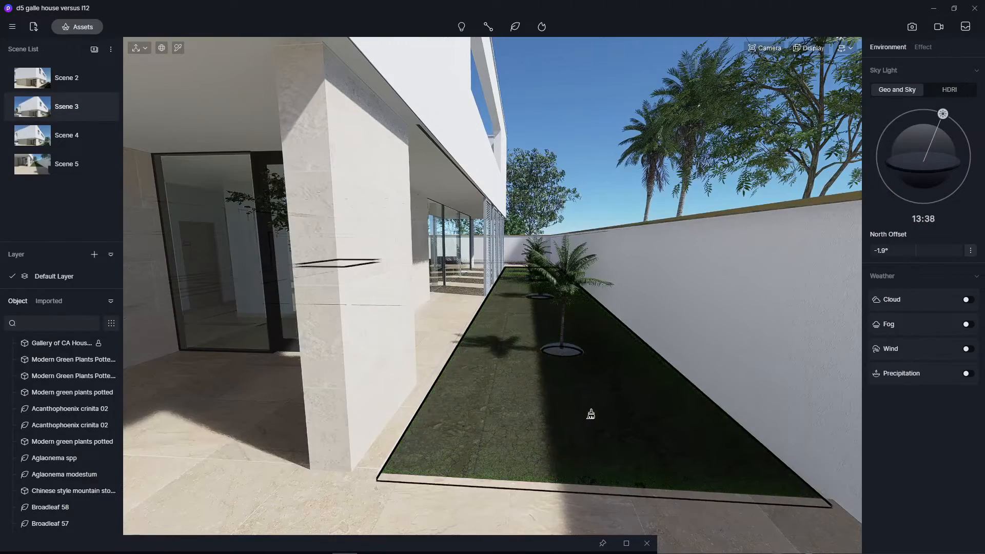
{"action": "right_click_drag", "start_coordinate": [509, 326], "coordinate": [672, 397]}
{"action": "scroll", "coordinate": [674, 400], "scroll_direction": "up", "scroll_amount": 5}
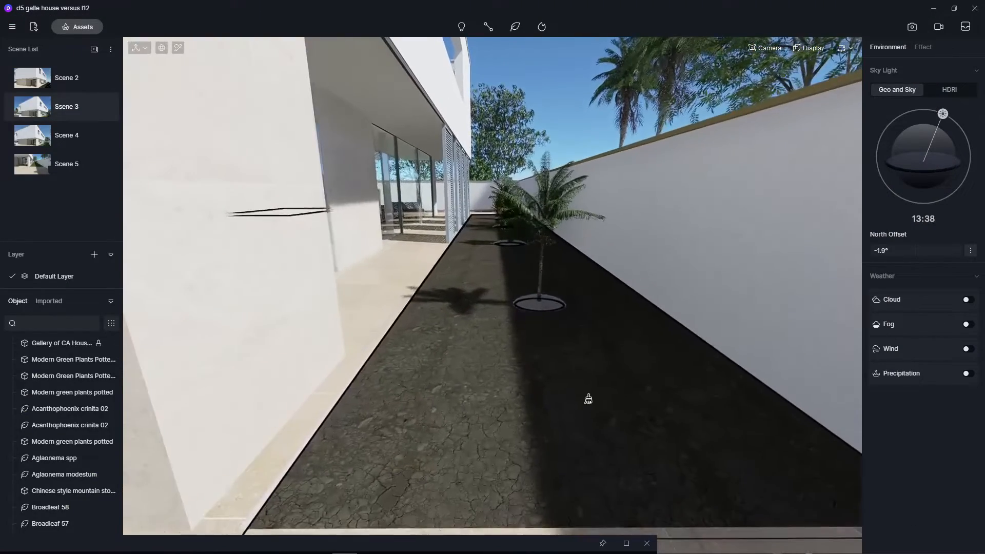
{"action": "key", "text": "Escape"}
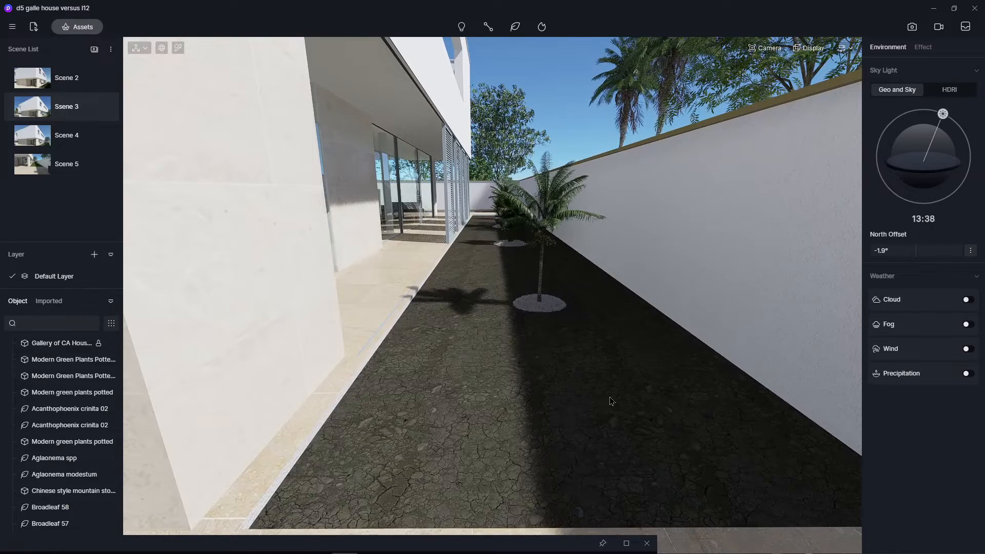
Step: Change the material template of the Cracked Ground surface in the lawn strip from Displacement to Grass
{"action": "left_click", "coordinate": [603, 408]}
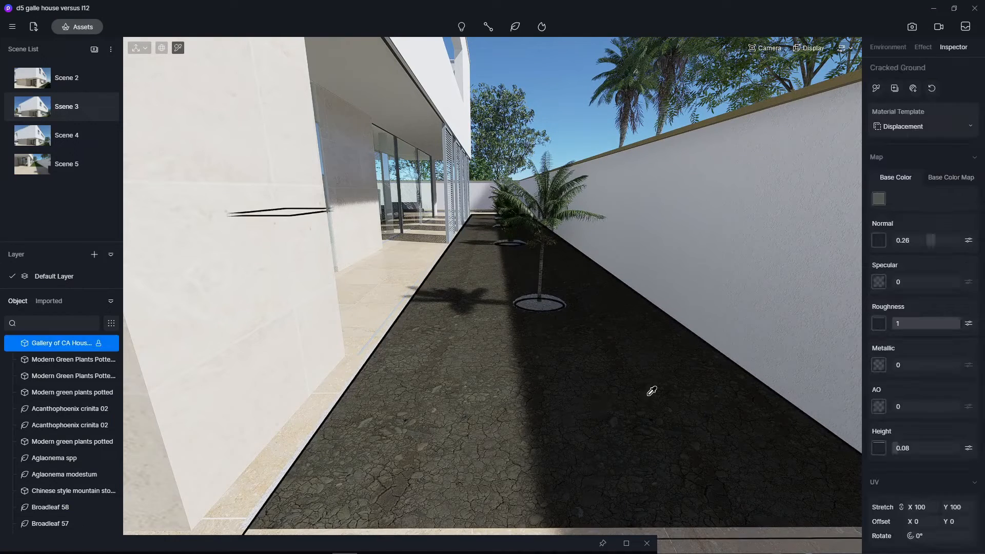
{"action": "left_click", "coordinate": [929, 127]}
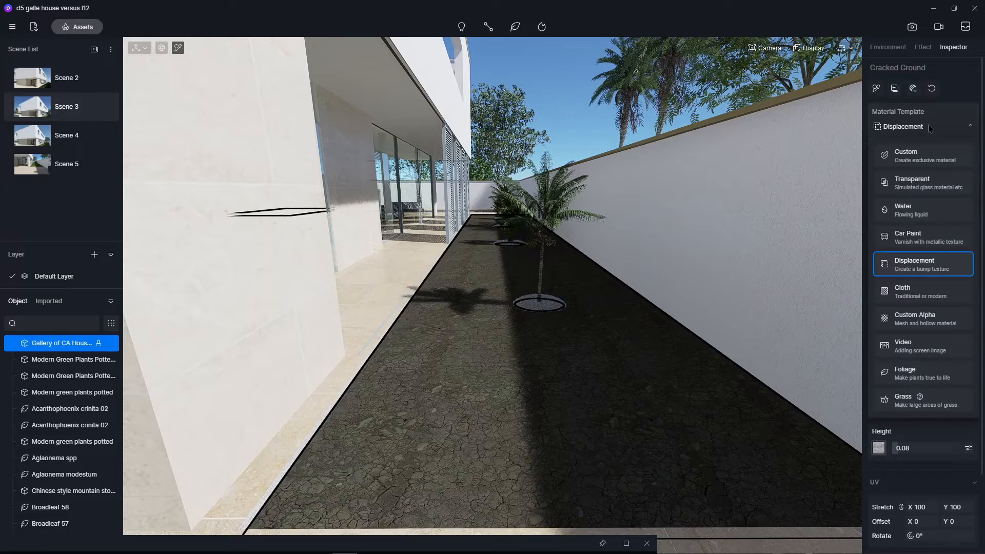
{"action": "left_click", "coordinate": [929, 405]}
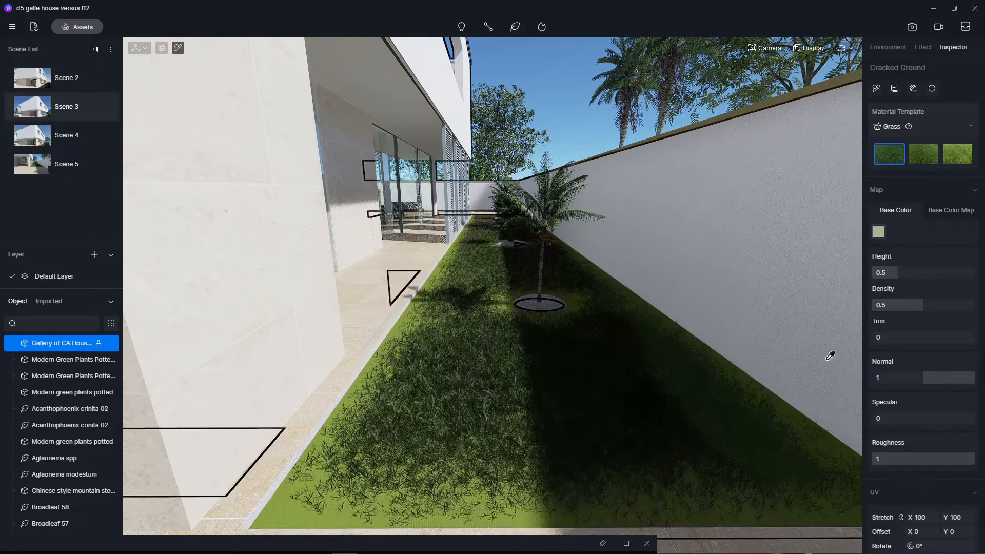
Step: Try the second and third grass presets on the lawn strip and go back to the first preset
{"action": "right_click_drag", "start_coordinate": [676, 329], "coordinate": [647, 405]}
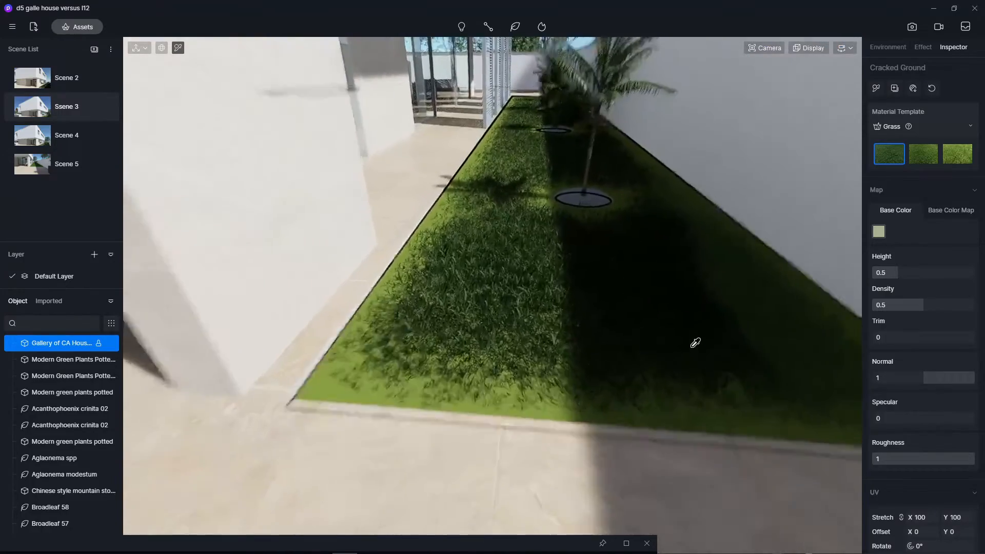
{"action": "scroll", "coordinate": [669, 344], "scroll_direction": "up", "scroll_amount": 5}
{"action": "scroll", "coordinate": [323, 303], "scroll_direction": "down", "scroll_amount": 5}
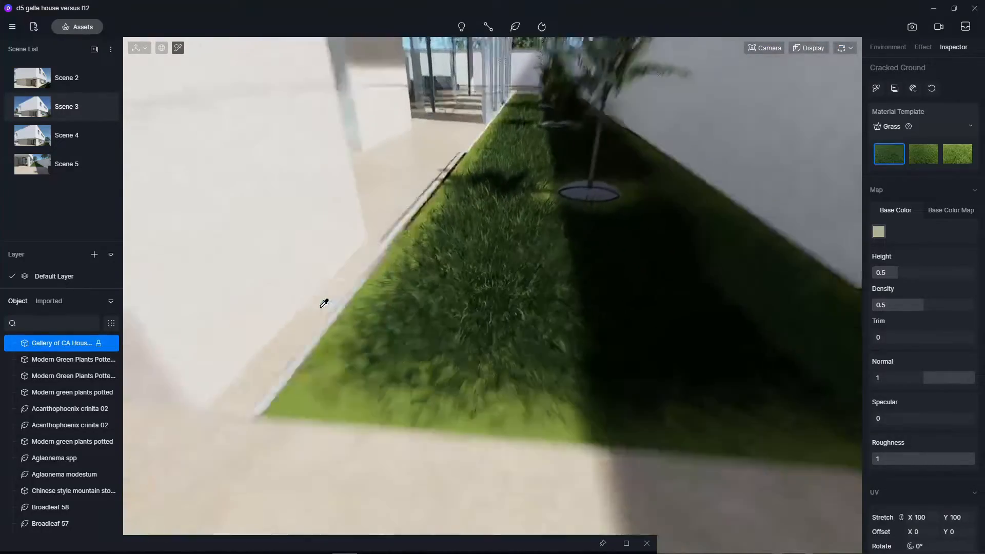
{"action": "key", "text": "d"}
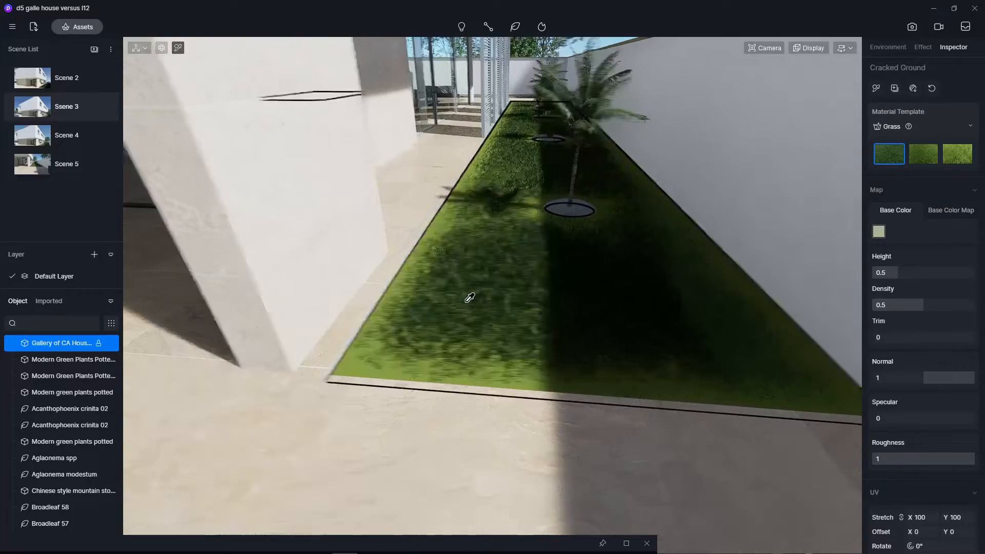
{"action": "left_click", "coordinate": [924, 158]}
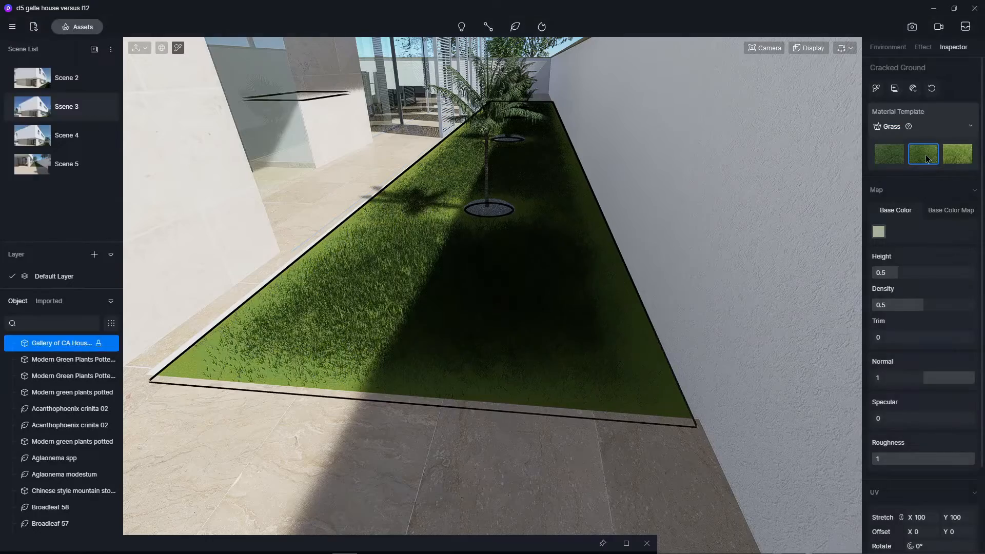
{"action": "left_click", "coordinate": [955, 158]}
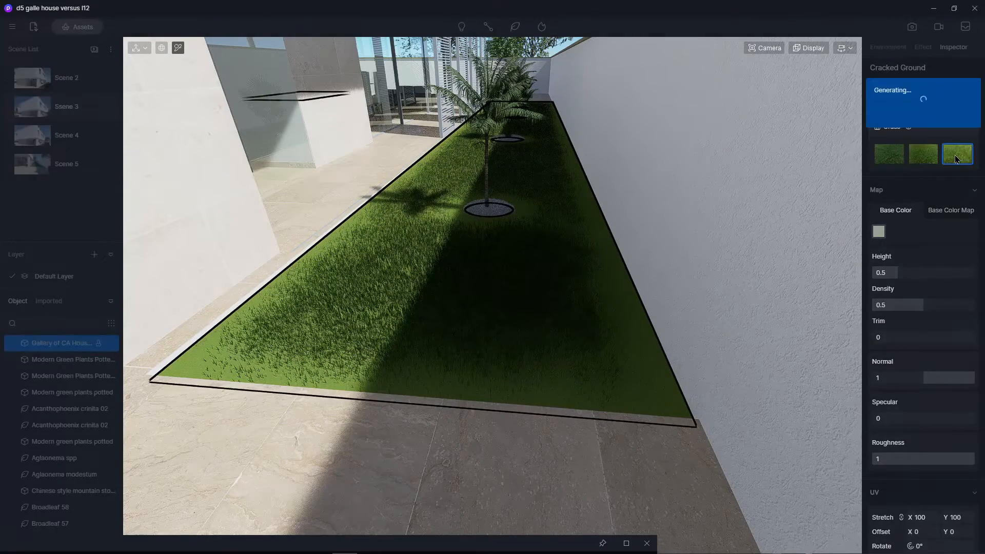
{"action": "middle_click_drag", "start_coordinate": [287, 399], "coordinate": [518, 364]}
{"action": "scroll", "coordinate": [521, 353], "scroll_direction": "up", "scroll_amount": 4}
{"action": "key", "text": "d"}
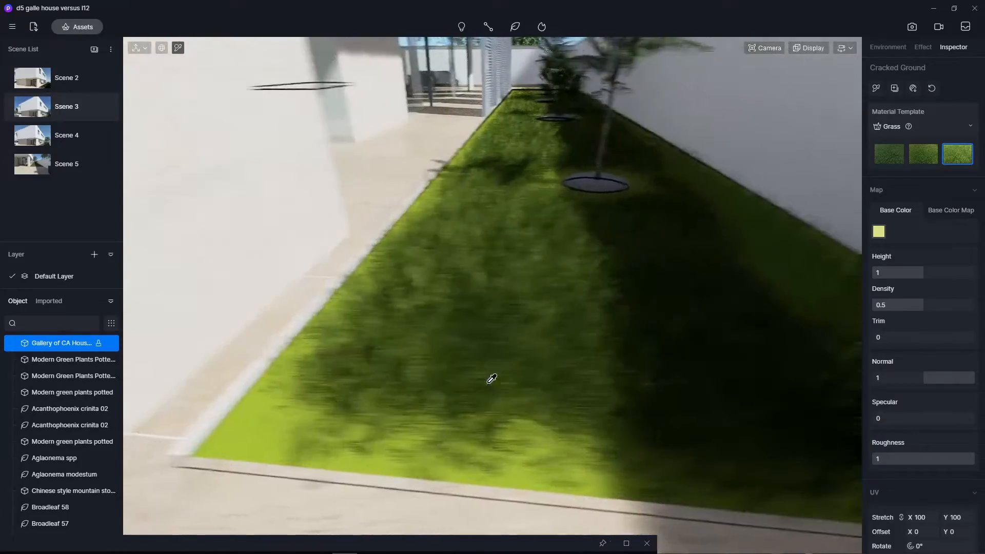
{"action": "left_click", "coordinate": [882, 163]}
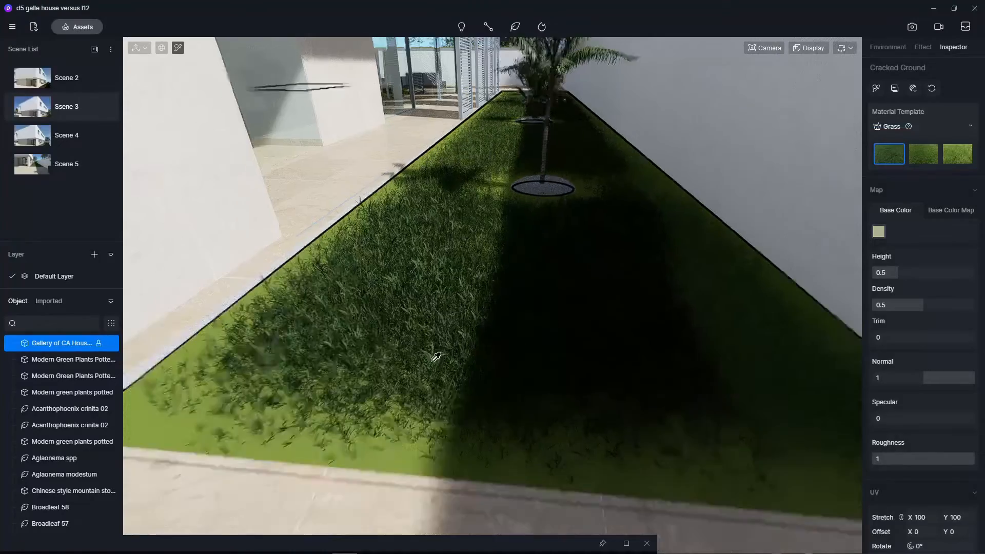
Step: Examine the grass material on the lawn strip from different distances and angles, checking its blades, coverage and edges
{"action": "scroll", "coordinate": [436, 358], "scroll_direction": "down", "scroll_amount": 3}
{"action": "right_click_drag", "start_coordinate": [624, 376], "coordinate": [606, 389]}
{"action": "scroll", "coordinate": [360, 349], "scroll_direction": "down", "scroll_amount": 2}
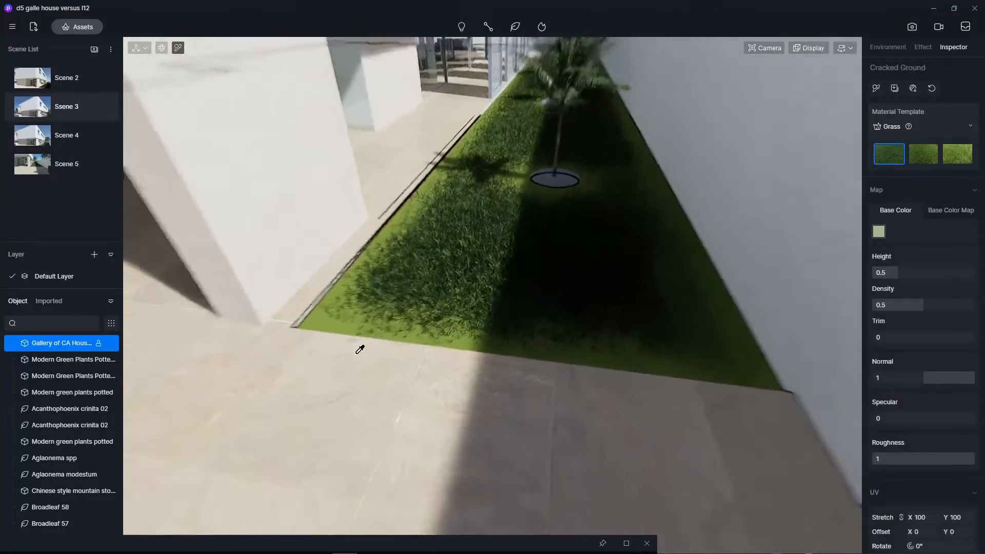
{"action": "scroll", "coordinate": [360, 349], "scroll_direction": "down", "scroll_amount": 2}
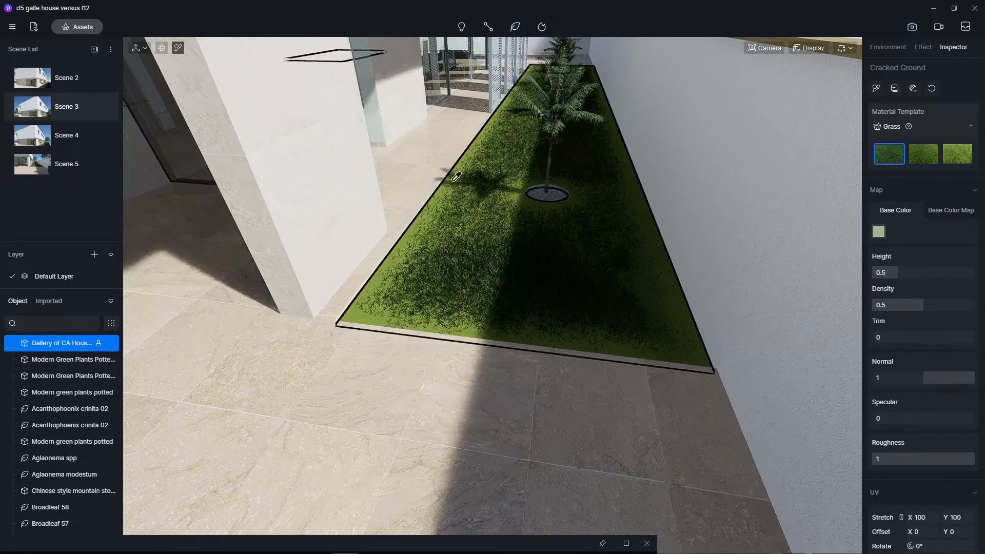
{"action": "scroll", "coordinate": [587, 323], "scroll_direction": "up", "scroll_amount": 3}
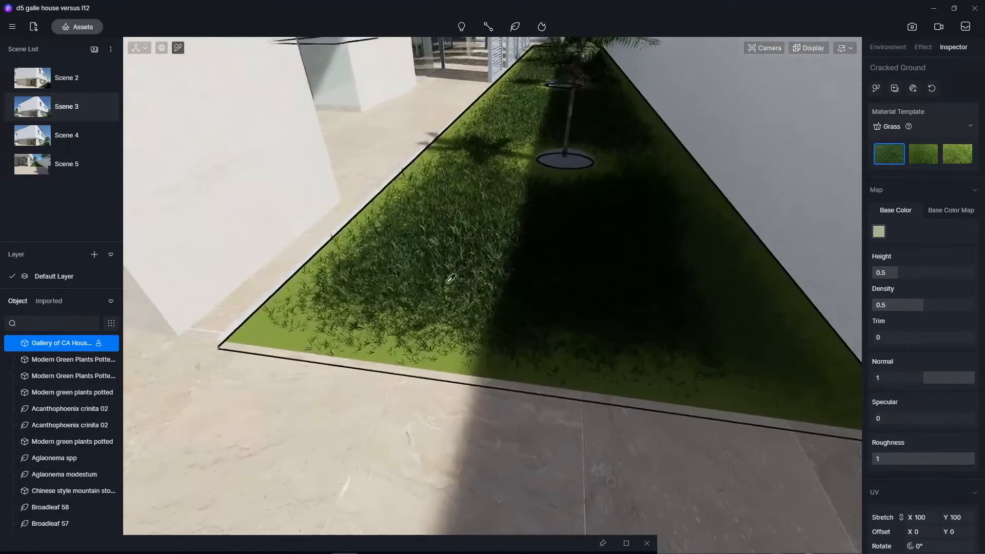
{"action": "right_click_drag", "start_coordinate": [395, 277], "coordinate": [472, 260]}
{"action": "scroll", "coordinate": [415, 262], "scroll_direction": "up", "scroll_amount": 2}
{"action": "scroll", "coordinate": [436, 268], "scroll_direction": "down", "scroll_amount": 3}
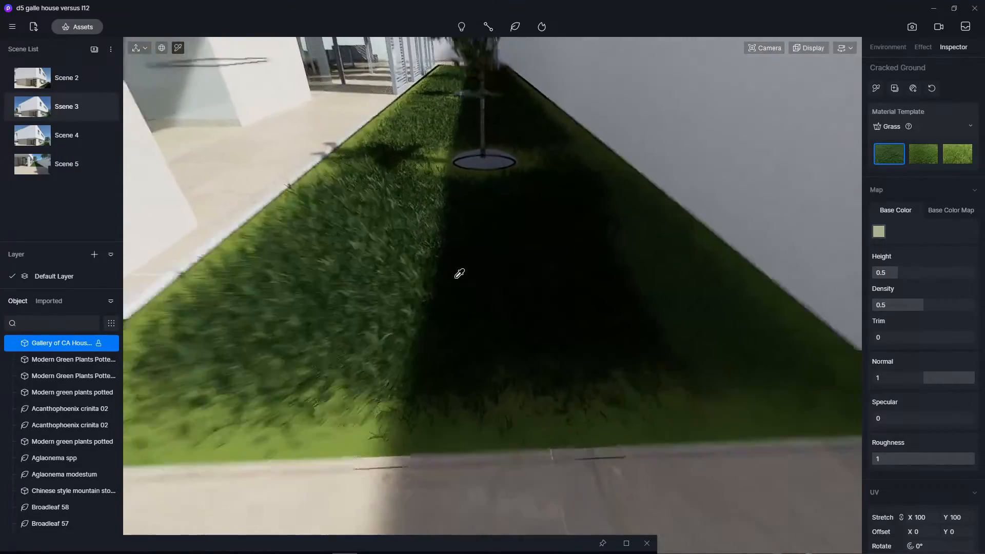
{"action": "scroll", "coordinate": [487, 244], "scroll_direction": "up", "scroll_amount": 2}
{"action": "scroll", "coordinate": [489, 256], "scroll_direction": "down", "scroll_amount": 2}
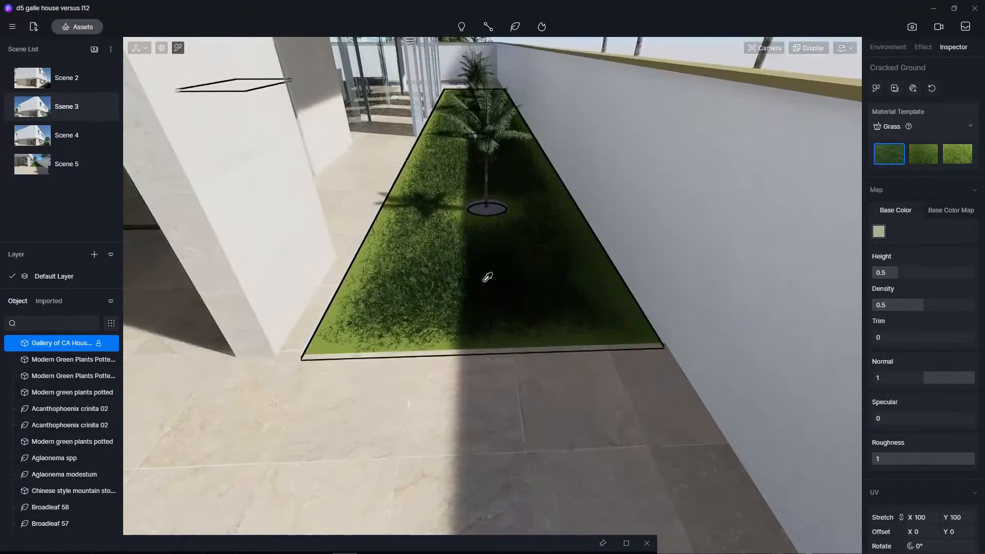
{"action": "scroll", "coordinate": [478, 357], "scroll_direction": "up", "scroll_amount": 2}
{"action": "right_click_drag", "start_coordinate": [477, 358], "coordinate": [494, 244]}
{"action": "key", "text": "q"}
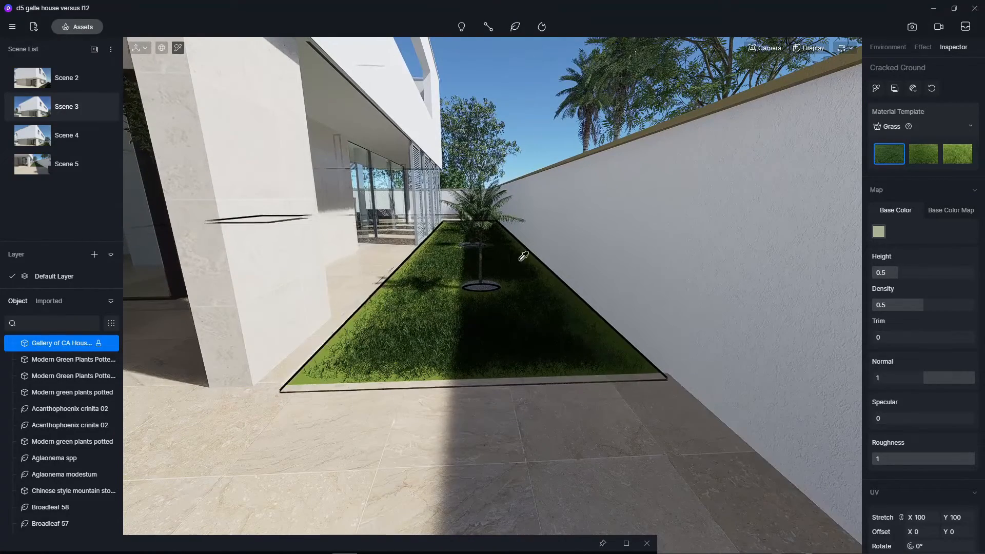
{"action": "right_click_drag", "start_coordinate": [533, 389], "coordinate": [548, 355]}
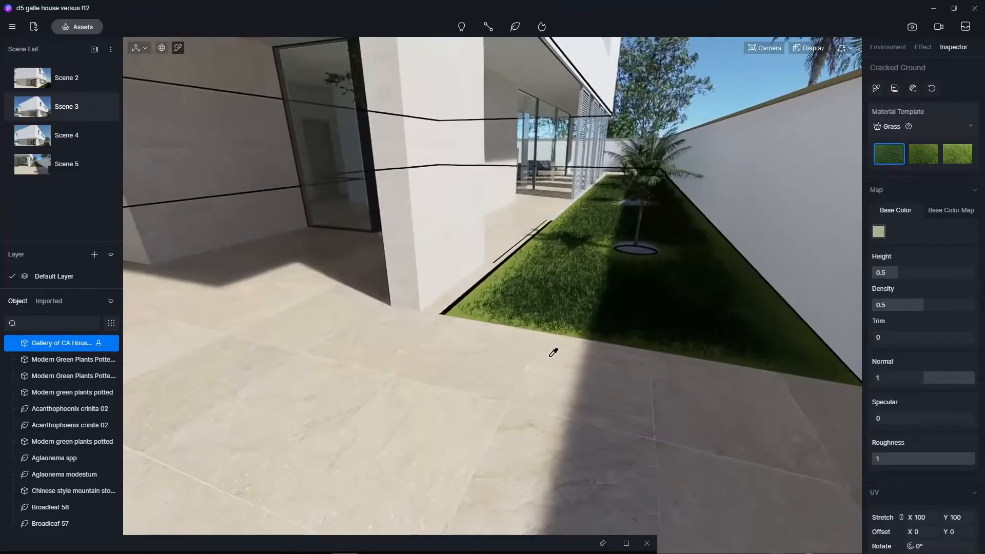
{"action": "key", "text": "d"}
{"action": "key", "text": "w"}
{"action": "key", "text": "w"}
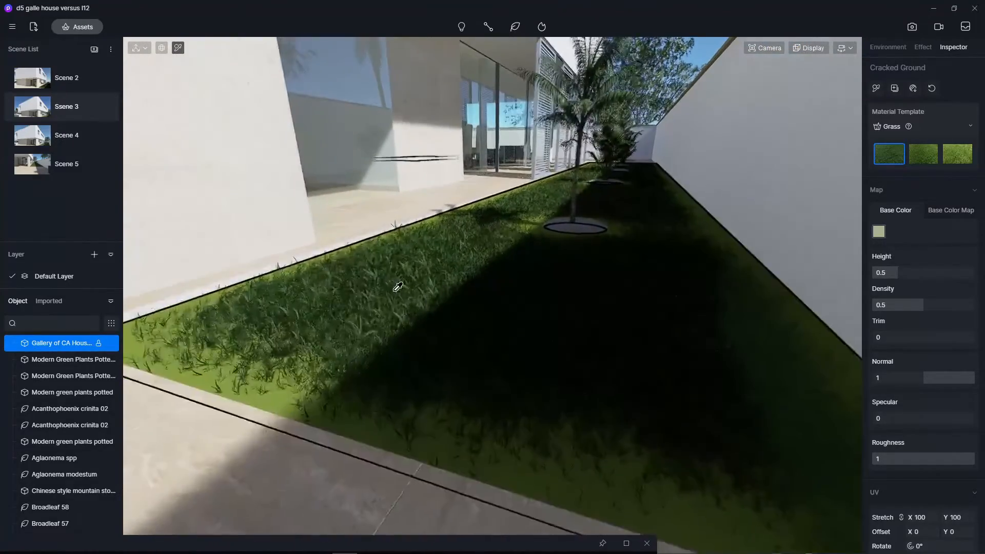
{"action": "right_click_drag", "start_coordinate": [420, 319], "coordinate": [530, 376]}
{"action": "key", "text": "a"}
{"action": "key", "text": "s"}
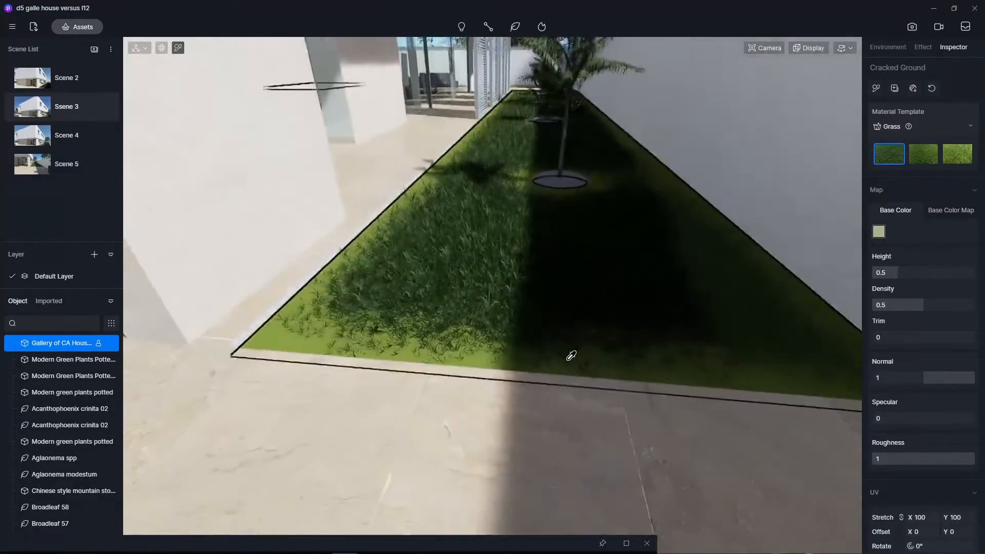
Step: Replace the Base Color Map of the lawn strip's grass material with the GroundDirtRocky002_COL_2K image
{"action": "right_click_drag", "start_coordinate": [442, 340], "coordinate": [466, 303]}
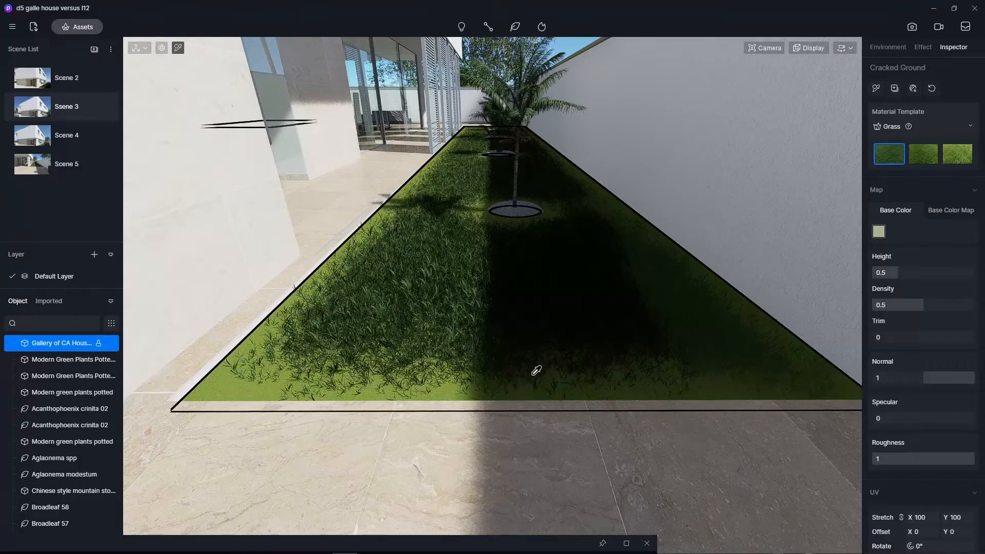
{"action": "key", "text": "q"}
{"action": "right_click_drag", "start_coordinate": [528, 373], "coordinate": [453, 410]}
{"action": "key", "text": "w"}
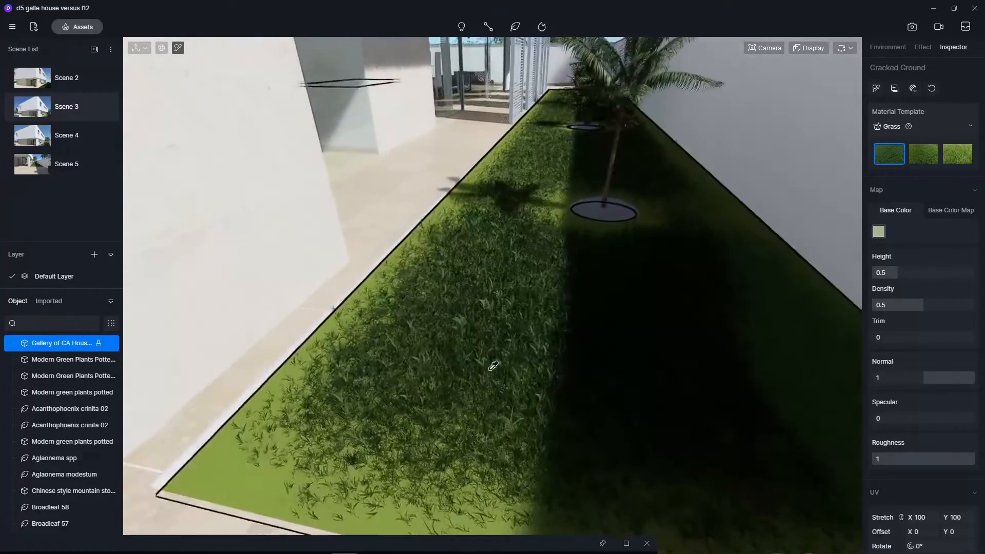
{"action": "right_click_drag", "start_coordinate": [493, 366], "coordinate": [321, 415]}
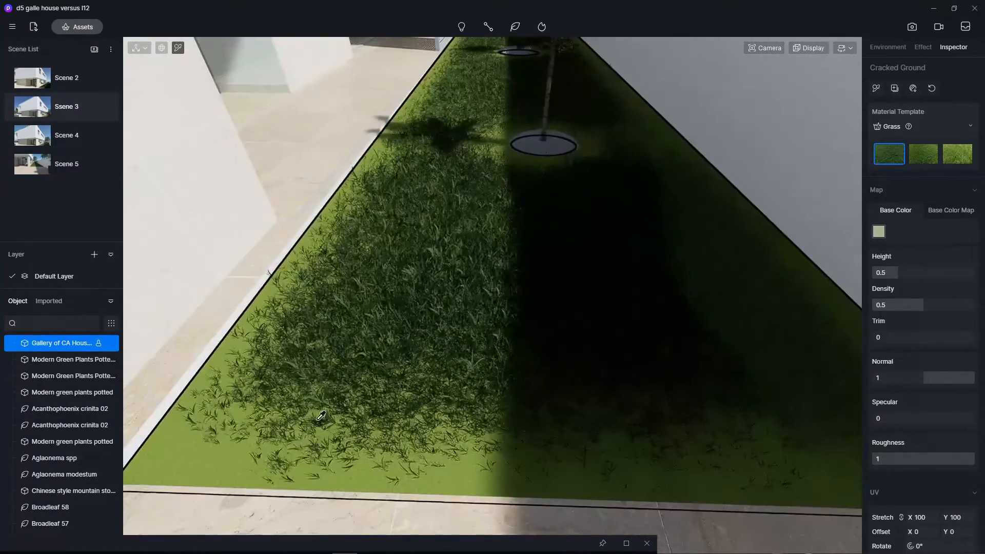
{"action": "right_click_drag", "start_coordinate": [439, 428], "coordinate": [545, 472]}
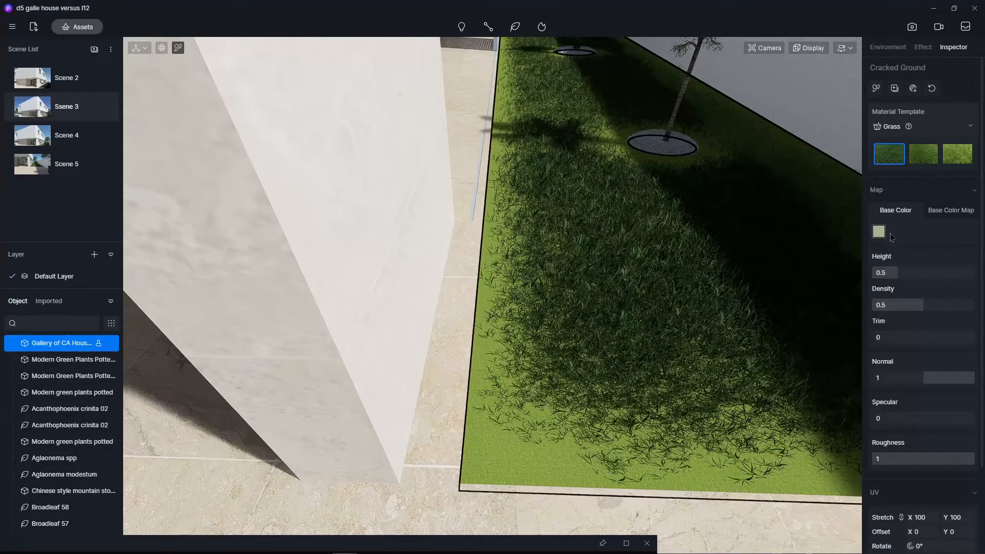
{"action": "left_click", "coordinate": [950, 210]}
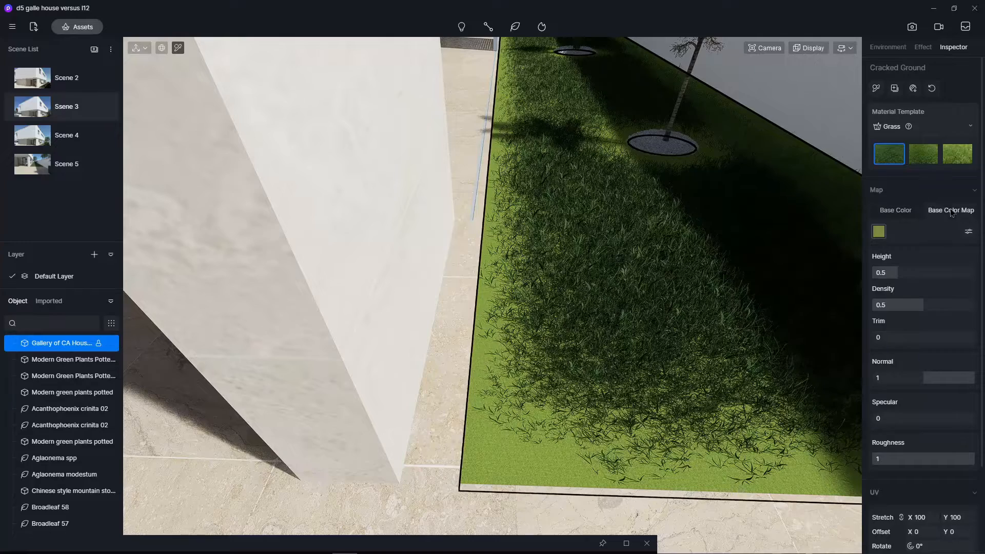
{"action": "left_click", "coordinate": [878, 232]}
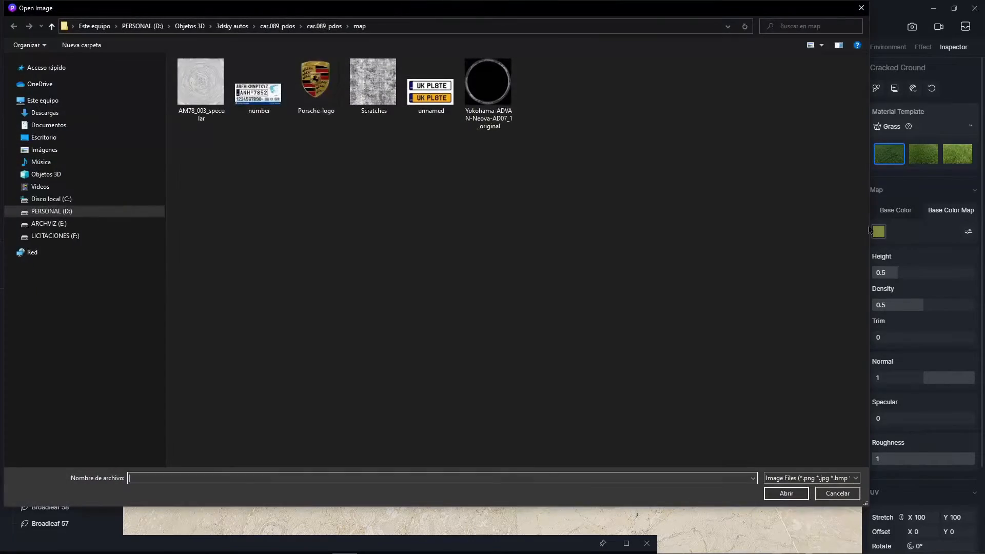
{"action": "left_click_drag", "start_coordinate": [467, 19], "coordinate": [578, 61]}
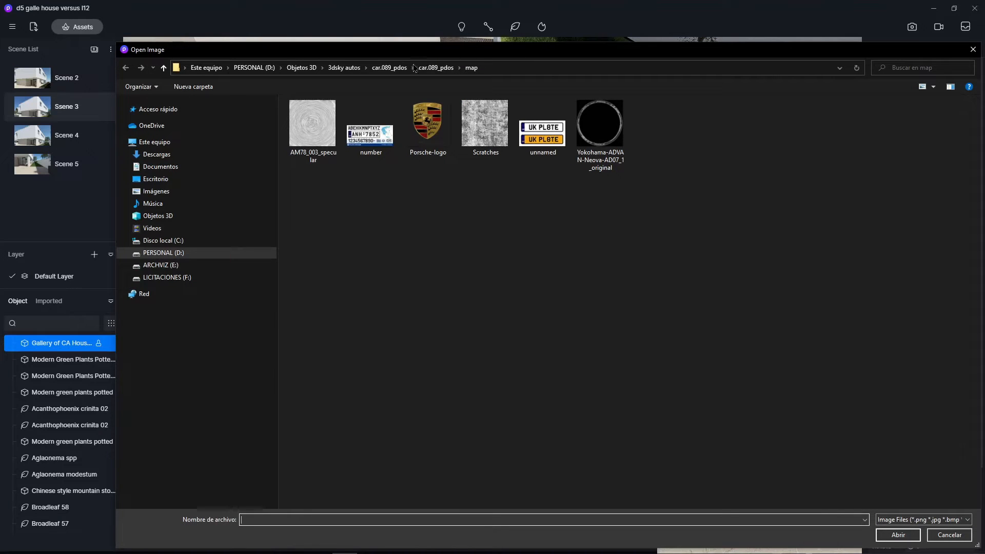
{"action": "left_click_drag", "start_coordinate": [409, 50], "coordinate": [984, 85]}
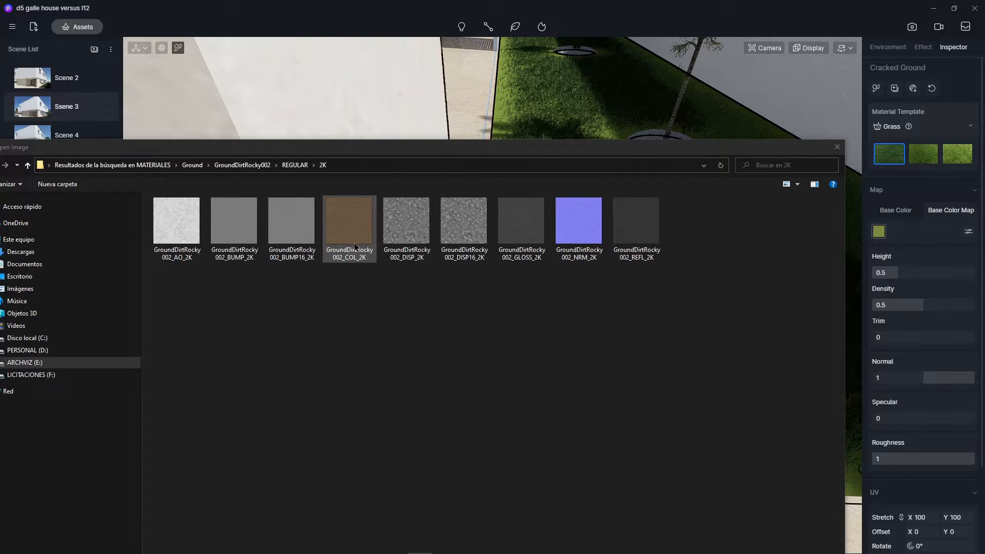
{"action": "left_click_drag", "start_coordinate": [402, 148], "coordinate": [426, 51]}
{"action": "left_click", "coordinate": [373, 126]}
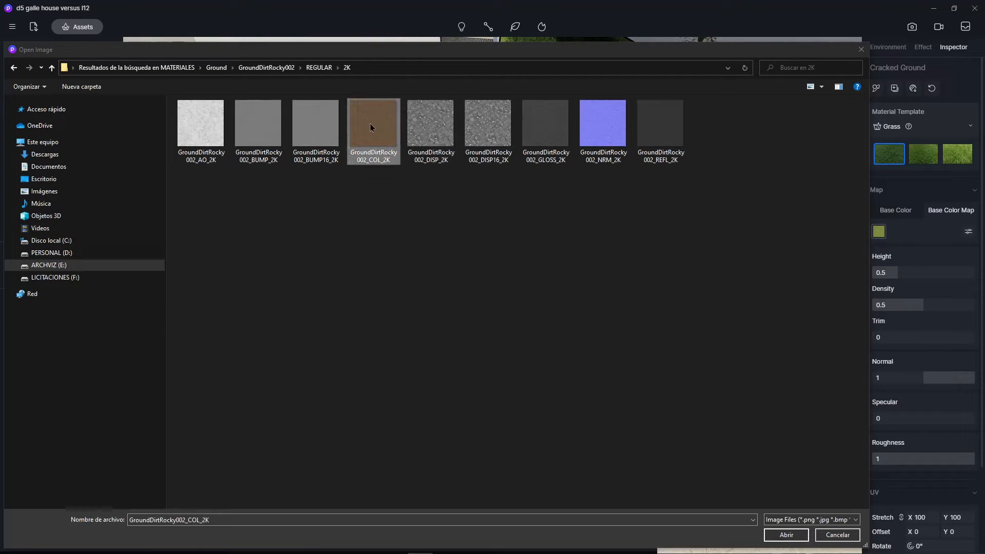
{"action": "left_click", "coordinate": [792, 538]}
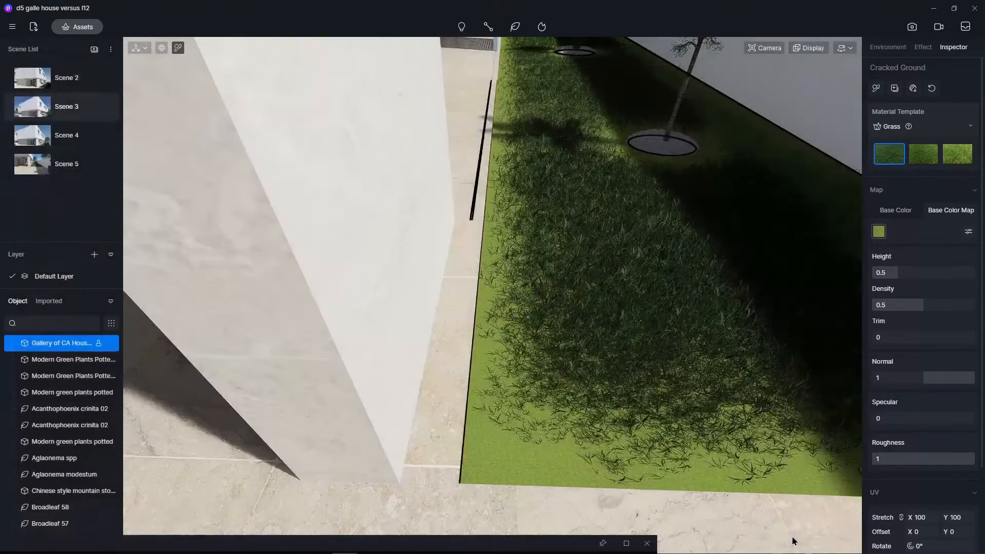
Step: Examine the new dirt base under the grass on the lawn strip from different distances and angles, especially along its edges
{"action": "middle_click_drag", "start_coordinate": [631, 468], "coordinate": [622, 463]}
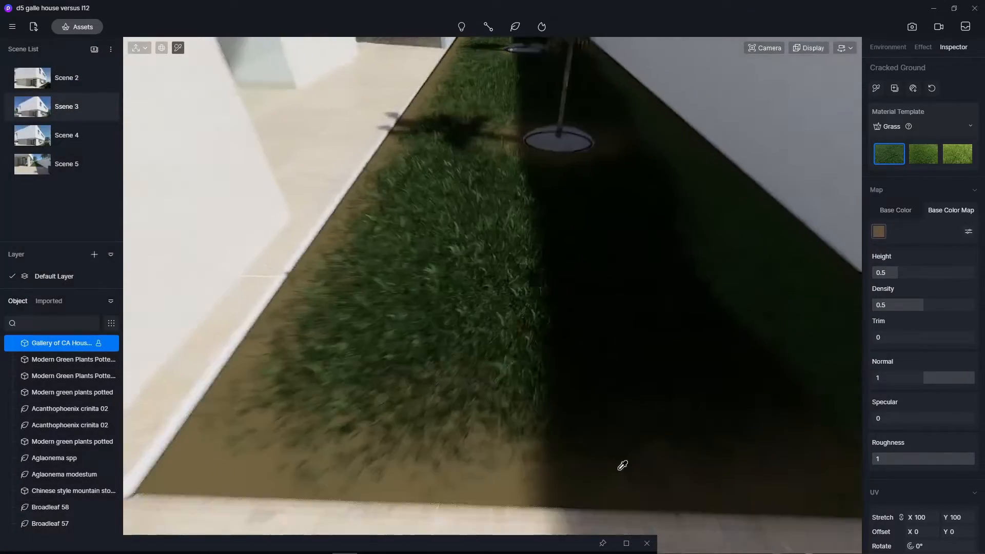
{"action": "scroll", "coordinate": [622, 464], "scroll_direction": "up", "scroll_amount": 2}
{"action": "scroll", "coordinate": [397, 356], "scroll_direction": "down", "scroll_amount": 2}
{"action": "middle_click_drag", "start_coordinate": [396, 355], "coordinate": [411, 352]}
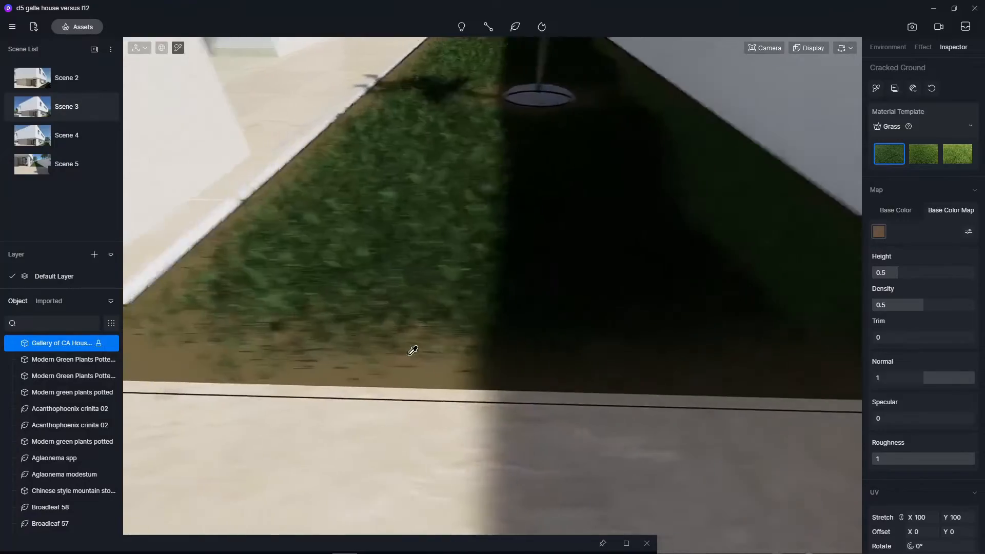
{"action": "key", "text": "d"}
{"action": "key", "text": "s"}
{"action": "key", "text": "a"}
{"action": "right_click_drag", "start_coordinate": [508, 279], "coordinate": [513, 216]}
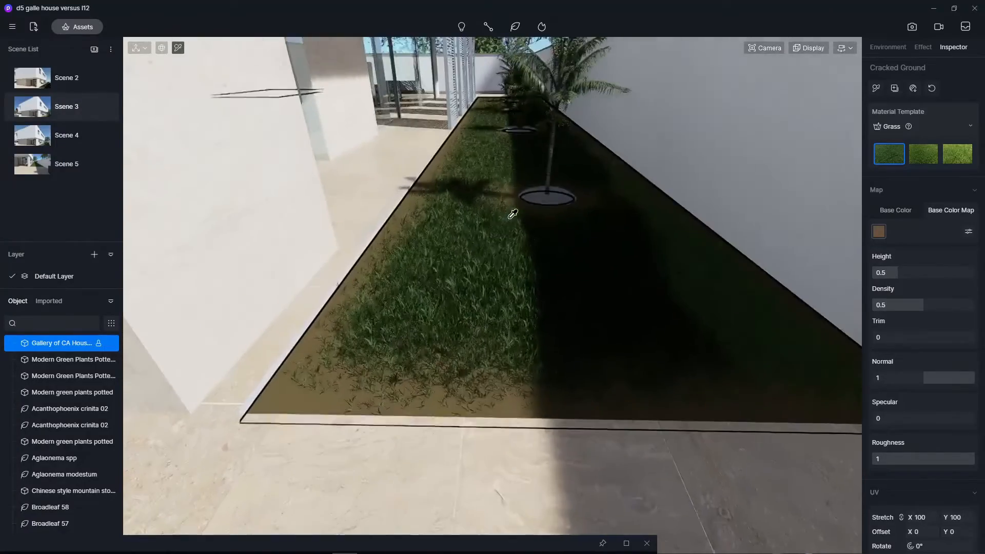
{"action": "scroll", "coordinate": [502, 256], "scroll_direction": "up", "scroll_amount": 2}
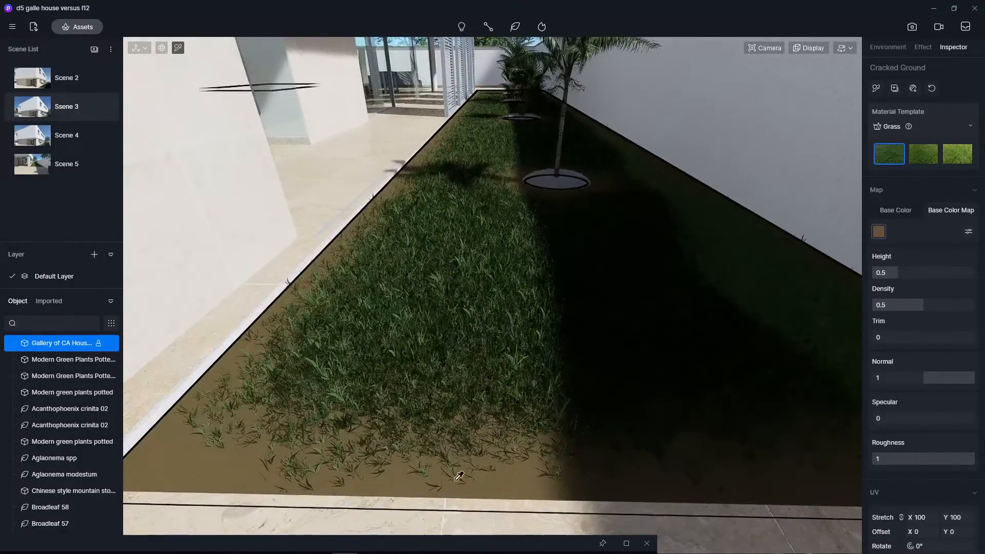
{"action": "right_click_drag", "start_coordinate": [459, 476], "coordinate": [413, 460]}
{"action": "scroll", "coordinate": [413, 459], "scroll_direction": "down", "scroll_amount": 2}
{"action": "scroll", "coordinate": [318, 438], "scroll_direction": "up", "scroll_amount": 2}
{"action": "middle_click_drag", "start_coordinate": [319, 438], "coordinate": [461, 374]}
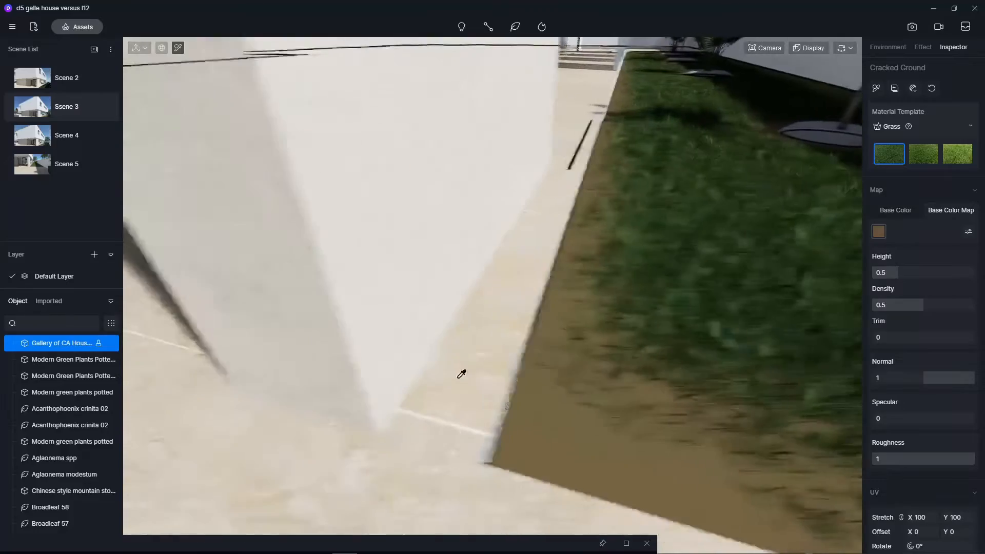
{"action": "right_click_drag", "start_coordinate": [727, 289], "coordinate": [692, 290]}
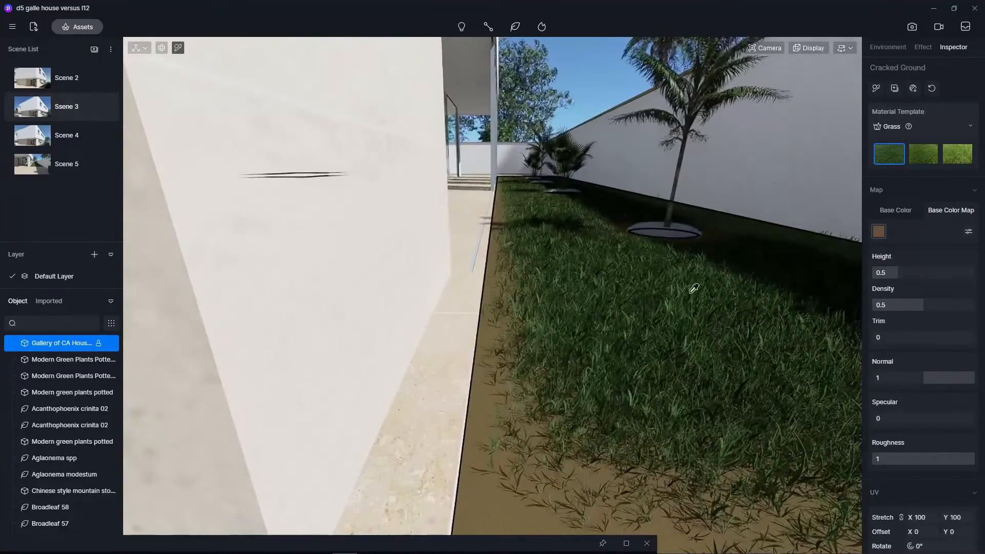
{"action": "scroll", "coordinate": [547, 330], "scroll_direction": "down", "scroll_amount": 5}
{"action": "key", "text": "d"}
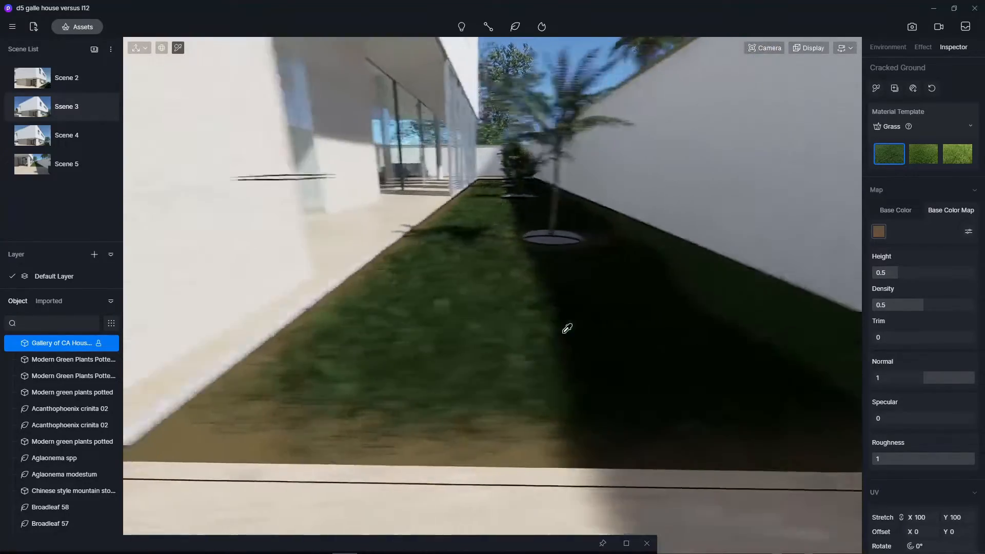
{"action": "key", "text": "a"}
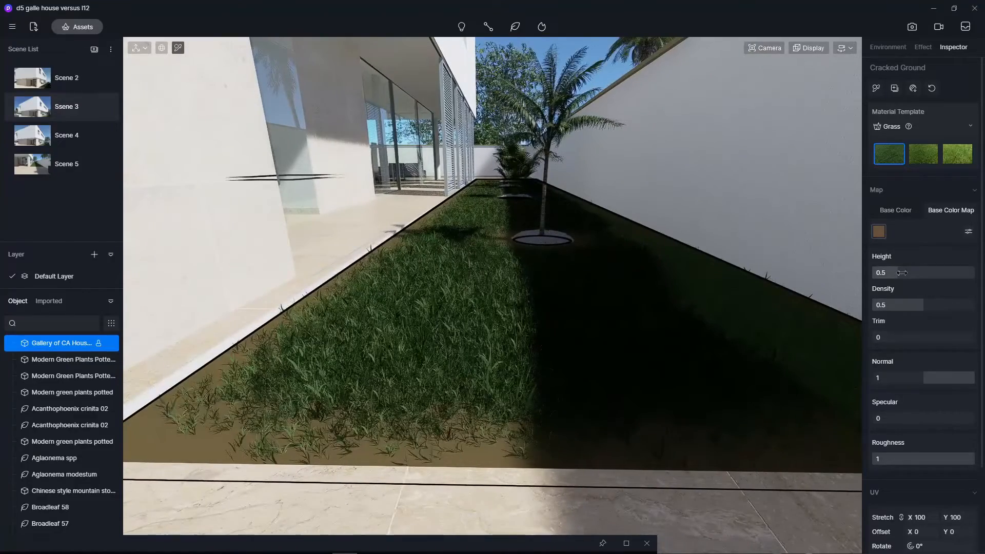
Step: Set the grass material's height to 0.36, its density to 1 and its trim to 0.56
{"action": "mouse_move", "coordinate": [898, 272]}
{"action": "left_mouse_down"}
{"action": "mouse_move", "coordinate": [920, 273]}
{"action": "mouse_move", "coordinate": [878, 274]}
{"action": "mouse_move", "coordinate": [891, 275]}
{"action": "left_mouse_up"}
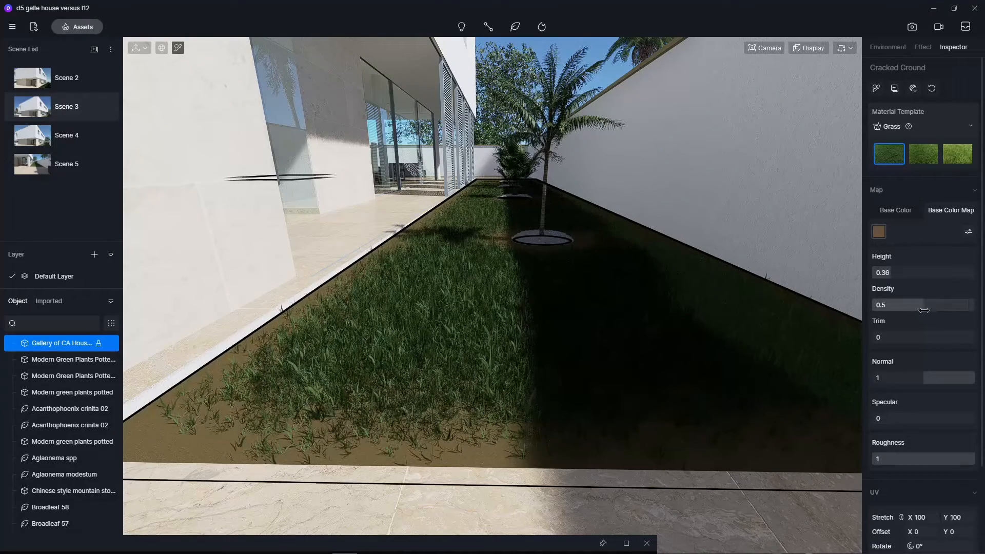
{"action": "left_click_drag", "start_coordinate": [923, 309], "coordinate": [974, 308]}
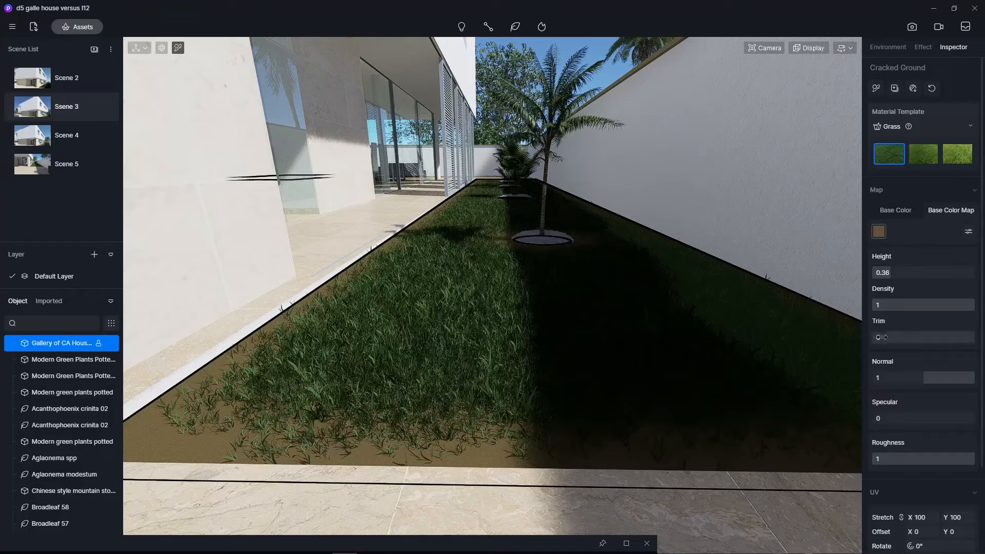
{"action": "left_click_drag", "start_coordinate": [881, 337], "coordinate": [924, 339]}
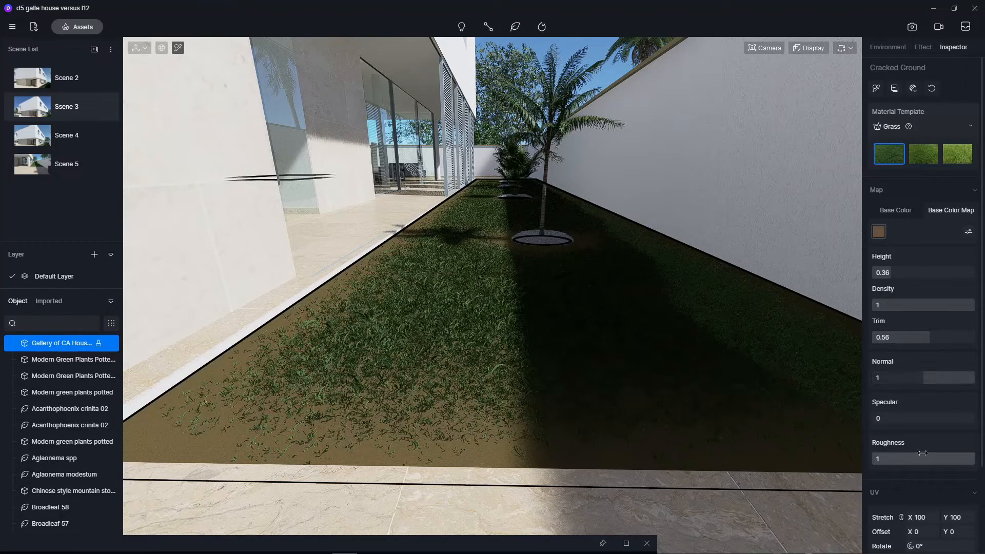
Step: Try Random UV on the lawn strip's grass material, turn it off again and check the grass coverage
{"action": "scroll", "coordinate": [921, 412], "scroll_direction": "down", "scroll_amount": 3}
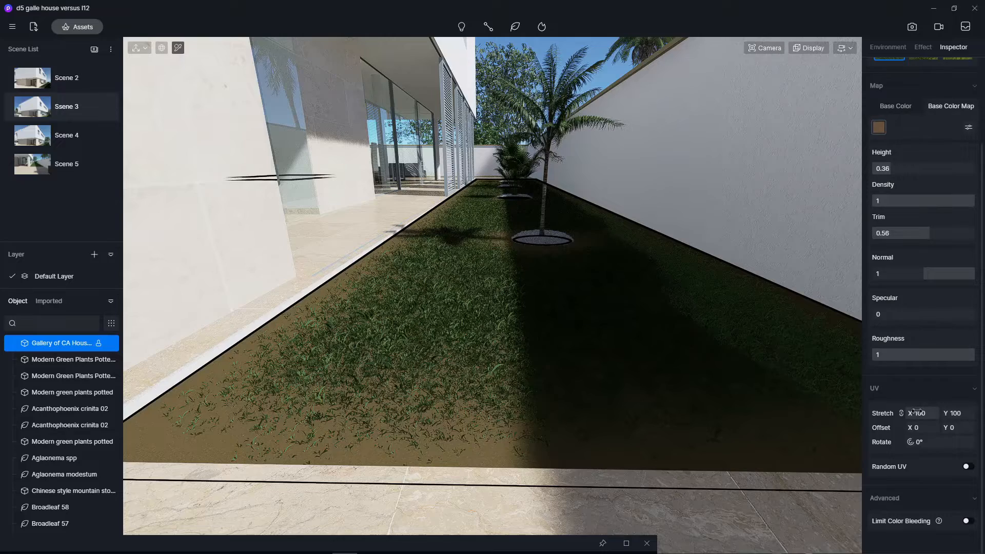
{"action": "right_click_drag", "start_coordinate": [547, 352], "coordinate": [693, 406]}
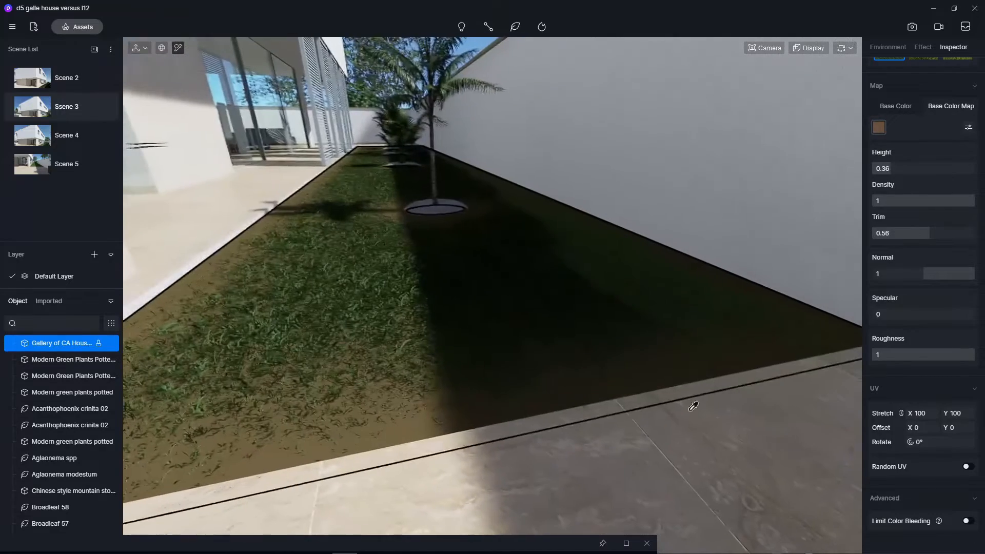
{"action": "left_click", "coordinate": [968, 466]}
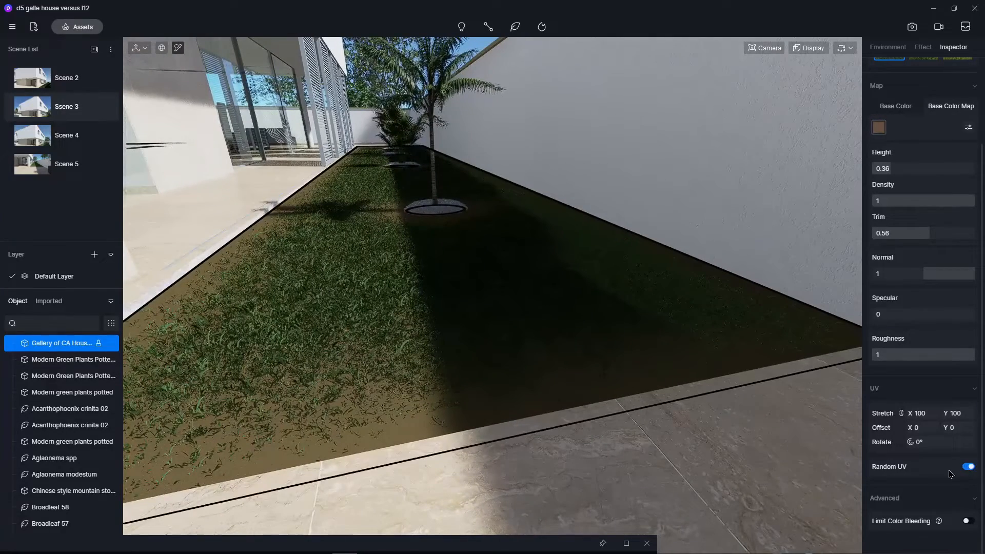
{"action": "right_click_drag", "start_coordinate": [829, 457], "coordinate": [411, 312]}
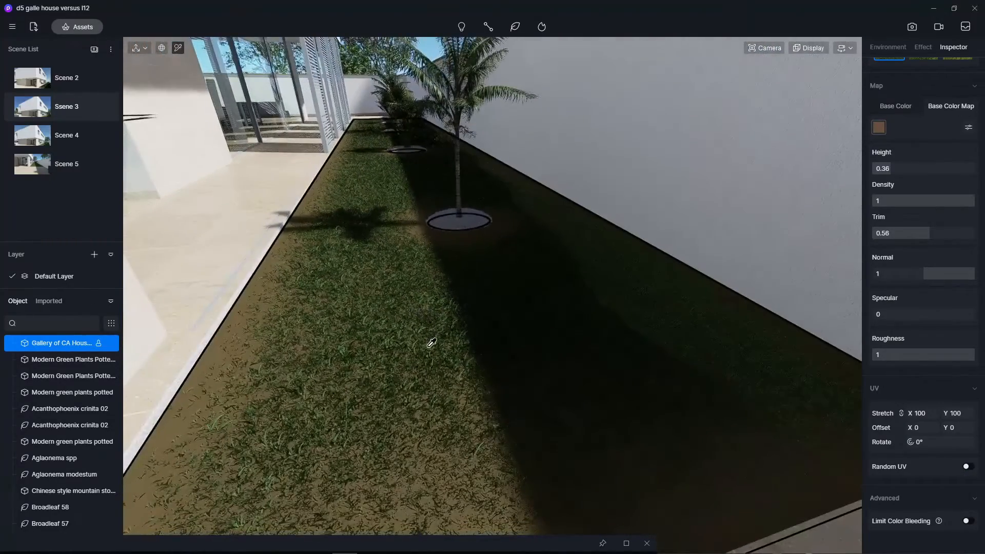
{"action": "key", "text": "s"}
{"action": "right_click_drag", "start_coordinate": [428, 346], "coordinate": [415, 263]}
{"action": "key", "text": "s"}
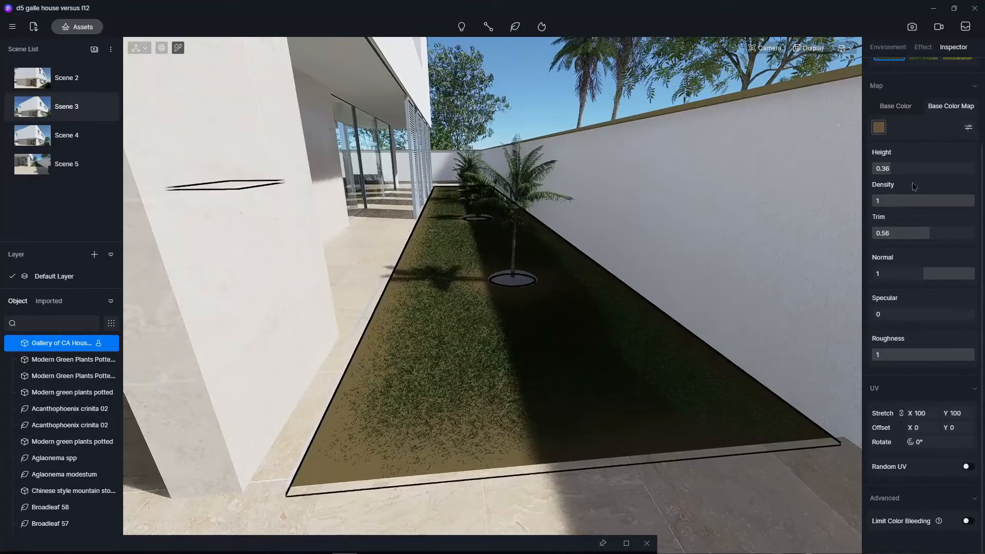
Step: Set the grass material's height to 0.6 and its trim to 0
{"action": "left_click_drag", "start_coordinate": [891, 168], "coordinate": [961, 170]}
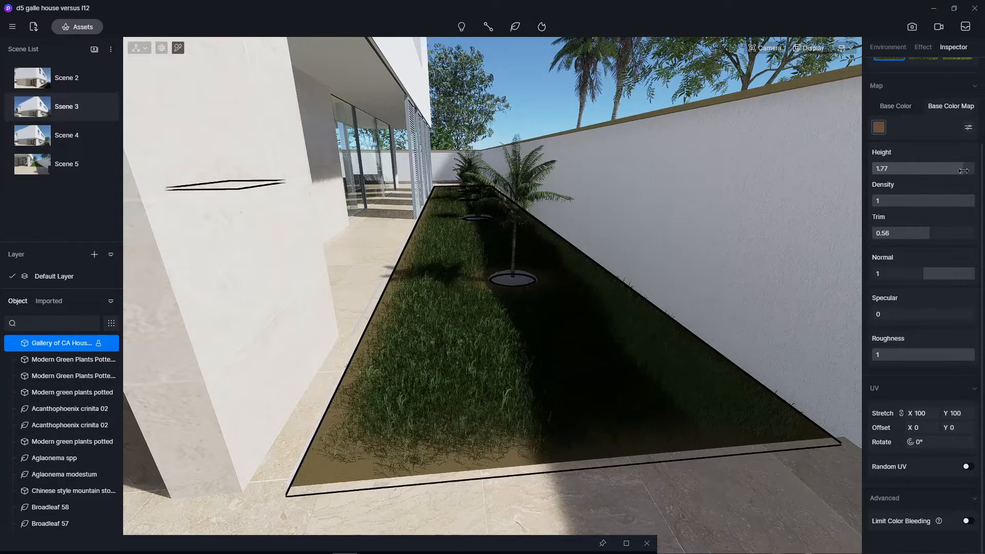
{"action": "left_click_drag", "start_coordinate": [949, 171], "coordinate": [944, 171]}
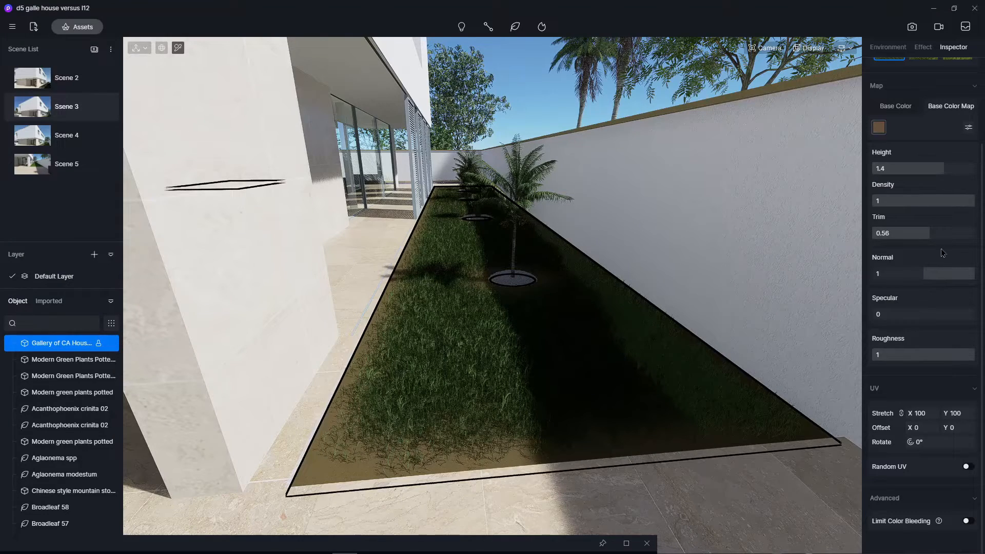
{"action": "left_click_drag", "start_coordinate": [932, 238], "coordinate": [872, 241]}
{"action": "left_click_drag", "start_coordinate": [943, 171], "coordinate": [902, 171]}
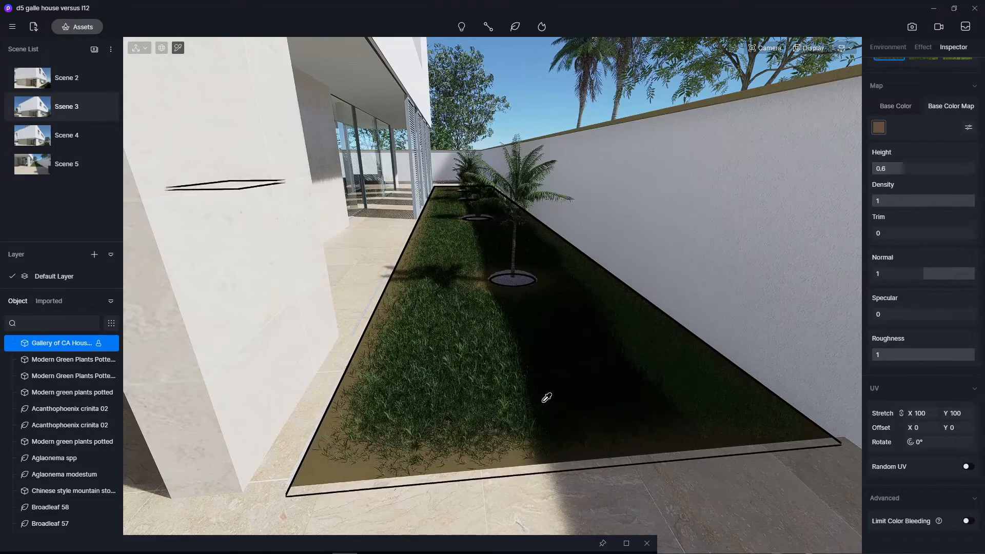
Step: Set the grass material's UV stretch to 10 in X and Y and check the soil texture at the lawn's front edge
{"action": "right_click_drag", "start_coordinate": [604, 464], "coordinate": [446, 452]}
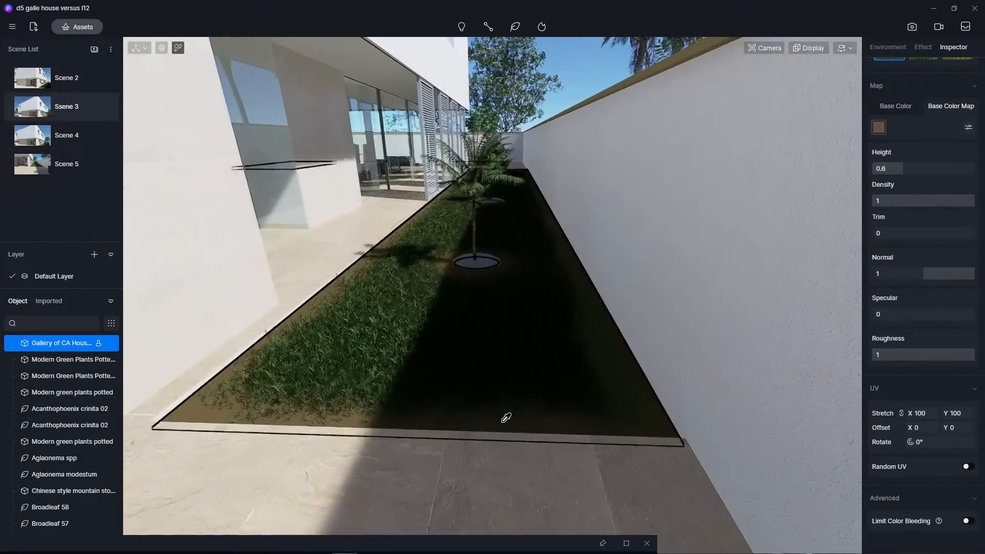
{"action": "key", "text": "s"}
{"action": "key", "text": "a"}
{"action": "key", "text": "w"}
{"action": "key", "text": "w"}
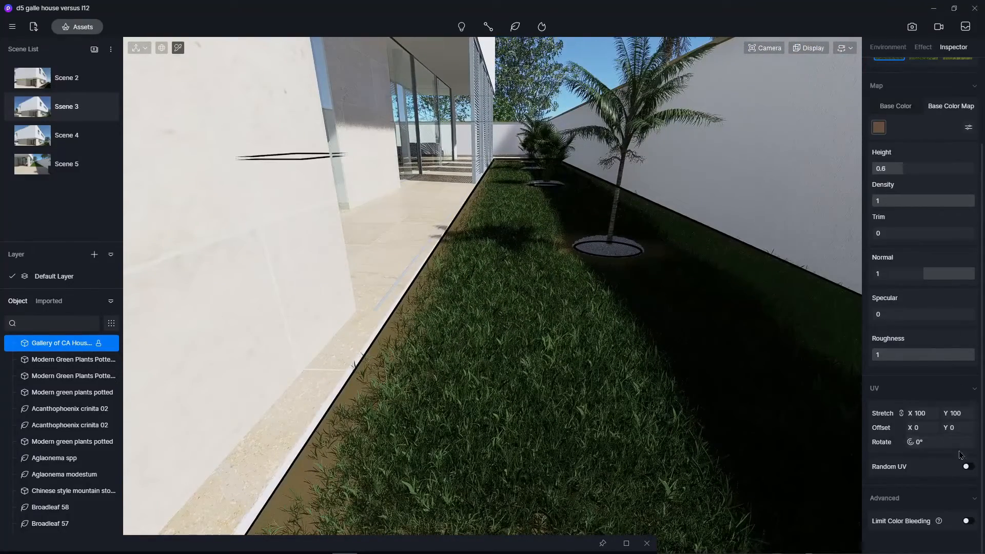
{"action": "left_click", "coordinate": [921, 413]}
{"action": "type", "text": "10"}
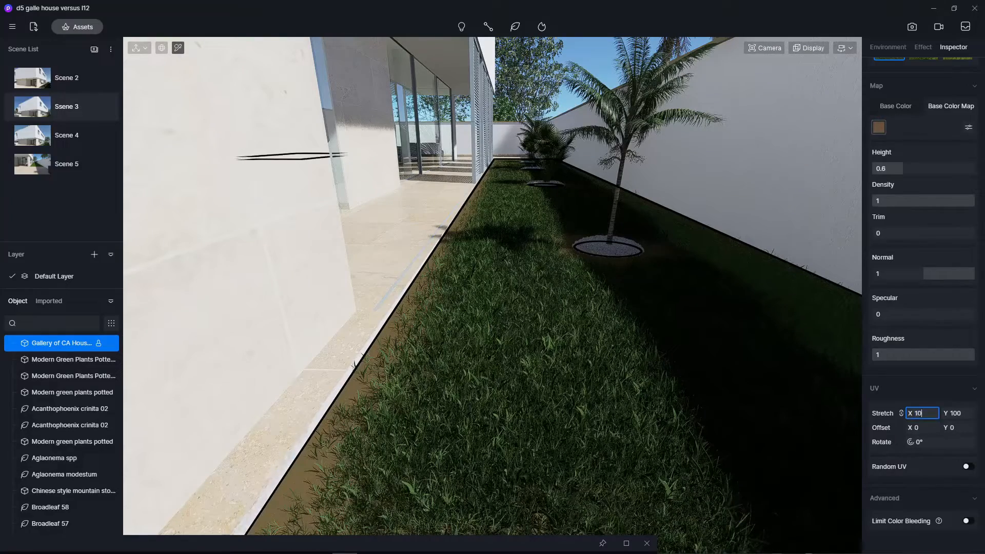
{"action": "key", "text": "Return"}
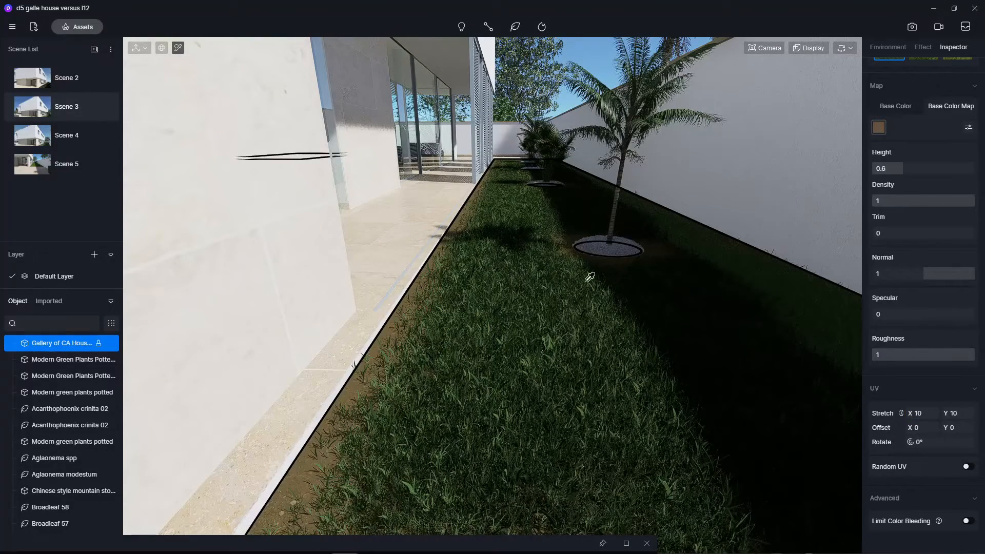
{"action": "scroll", "coordinate": [583, 275], "scroll_direction": "down", "scroll_amount": 4}
{"action": "scroll", "coordinate": [388, 326], "scroll_direction": "up", "scroll_amount": 4}
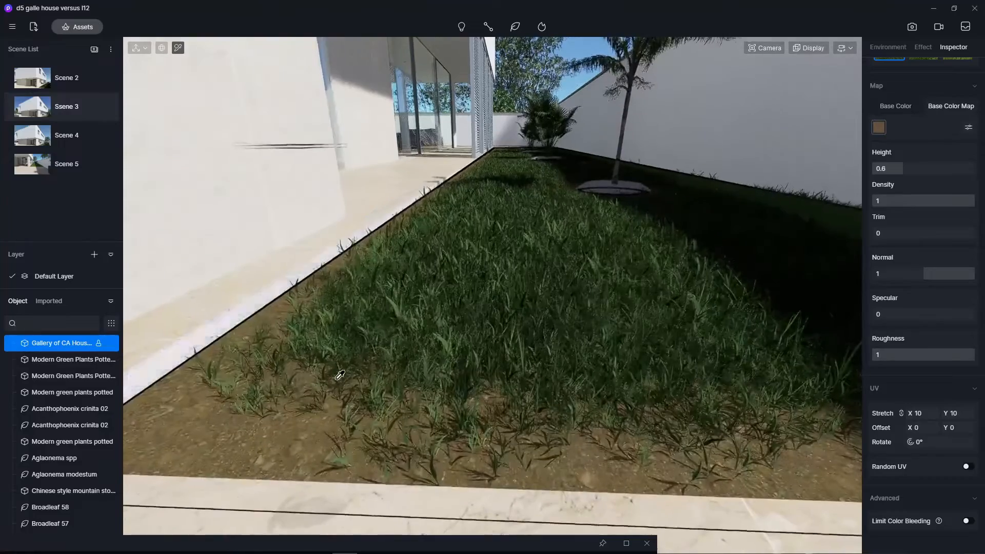
{"action": "scroll", "coordinate": [546, 435], "scroll_direction": "down", "scroll_amount": 4}
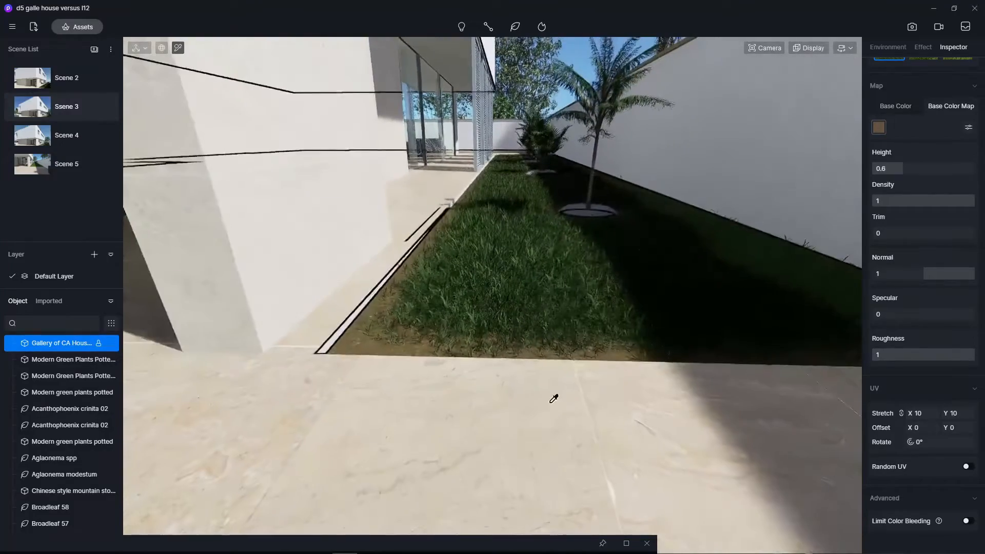
Step: Return the viewport to the saved Scene 4 camera view of the house
{"action": "key", "text": "d"}
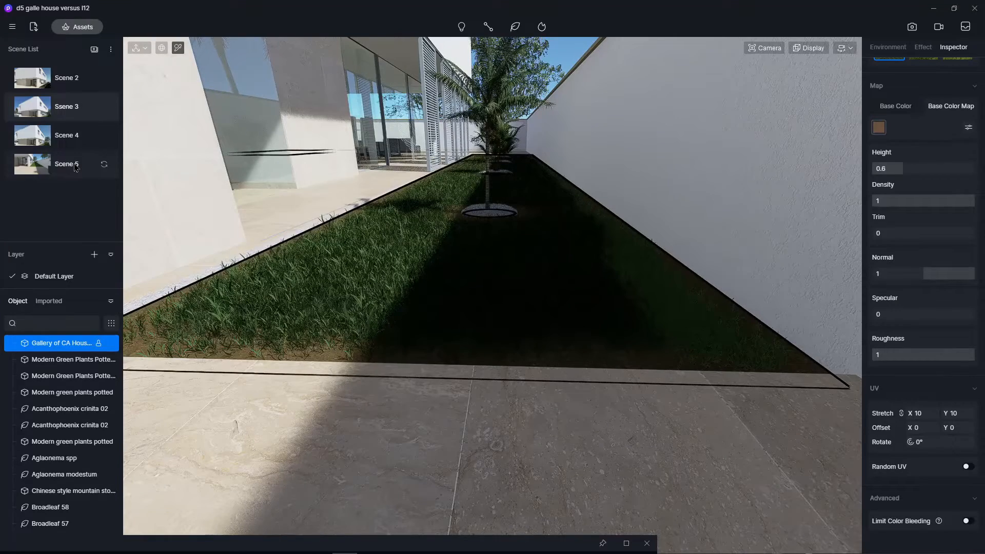
{"action": "left_click", "coordinate": [71, 143]}
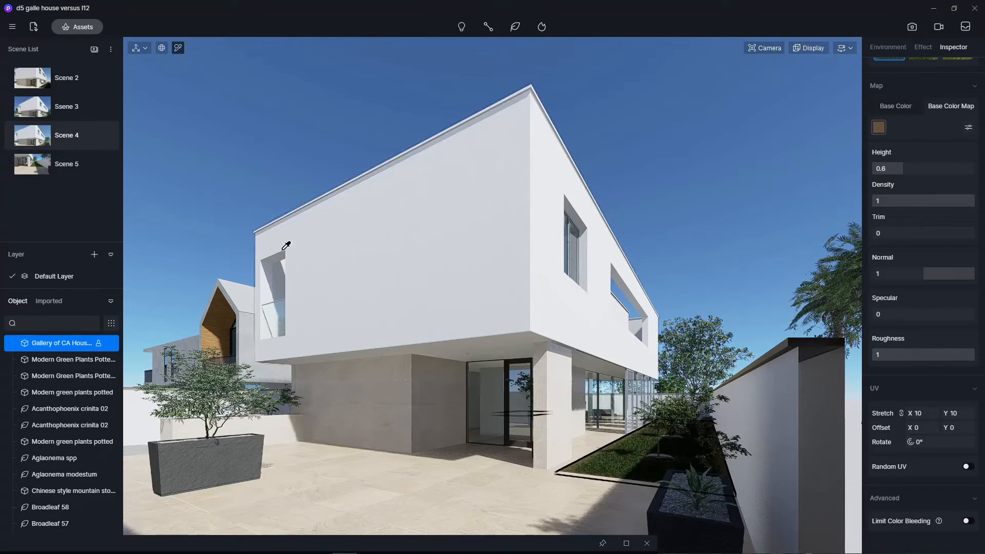
{"action": "right_click", "coordinate": [372, 182]}
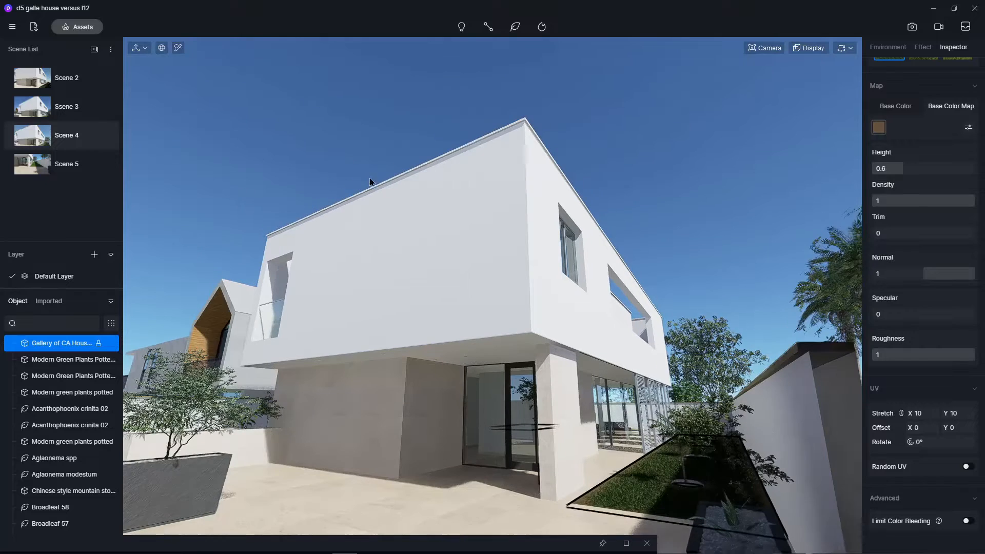
{"action": "double_click", "coordinate": [73, 142]}
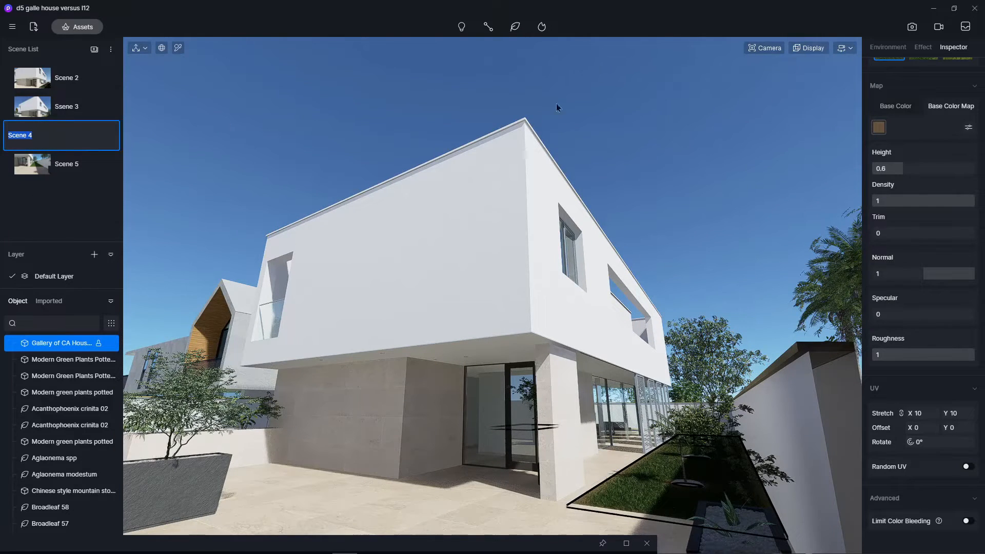
{"action": "left_click", "coordinate": [59, 135]}
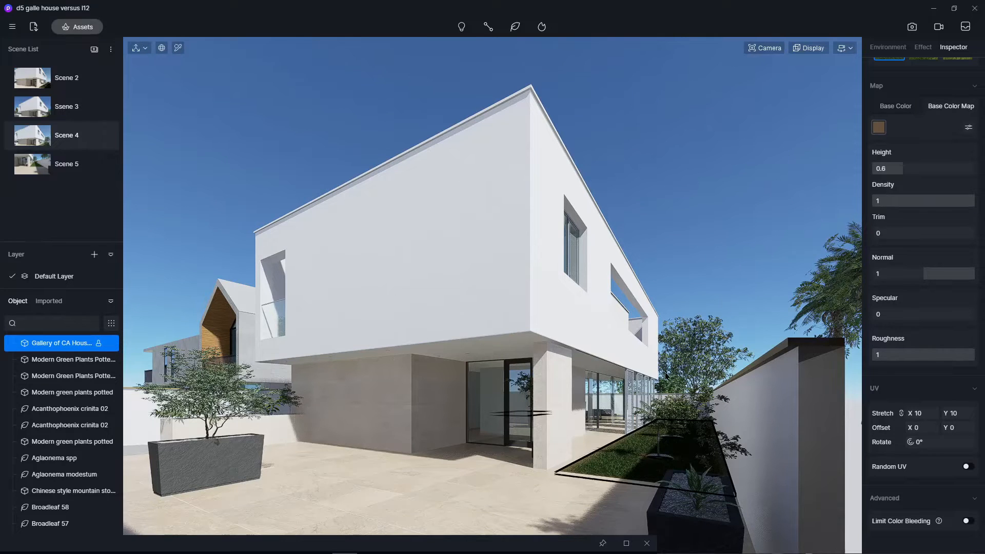
Step: Turn on the AO style effect for the scene and deselect the house model
{"action": "left_click", "coordinate": [923, 48]}
{"action": "scroll", "coordinate": [929, 339], "scroll_direction": "down", "scroll_amount": 3}
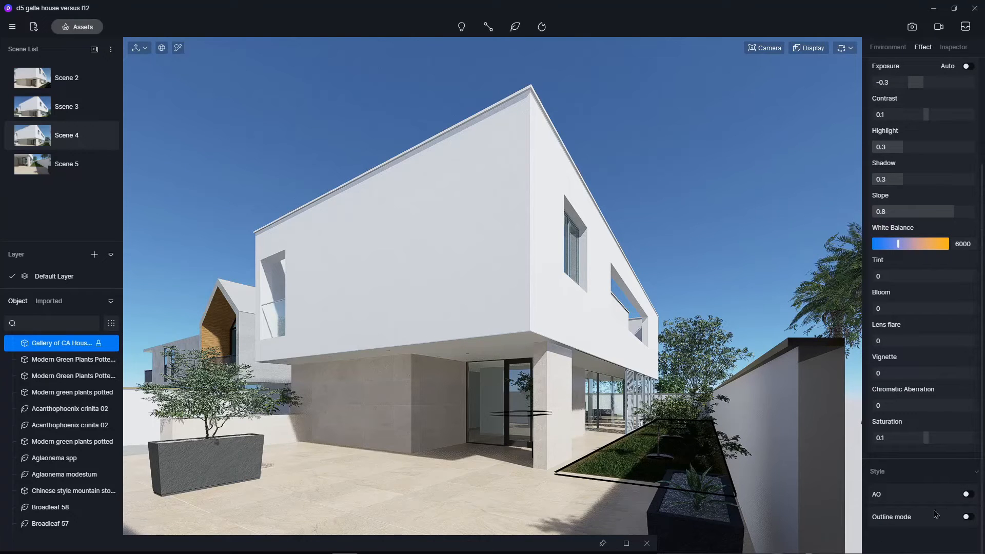
{"action": "left_click", "coordinate": [967, 495]}
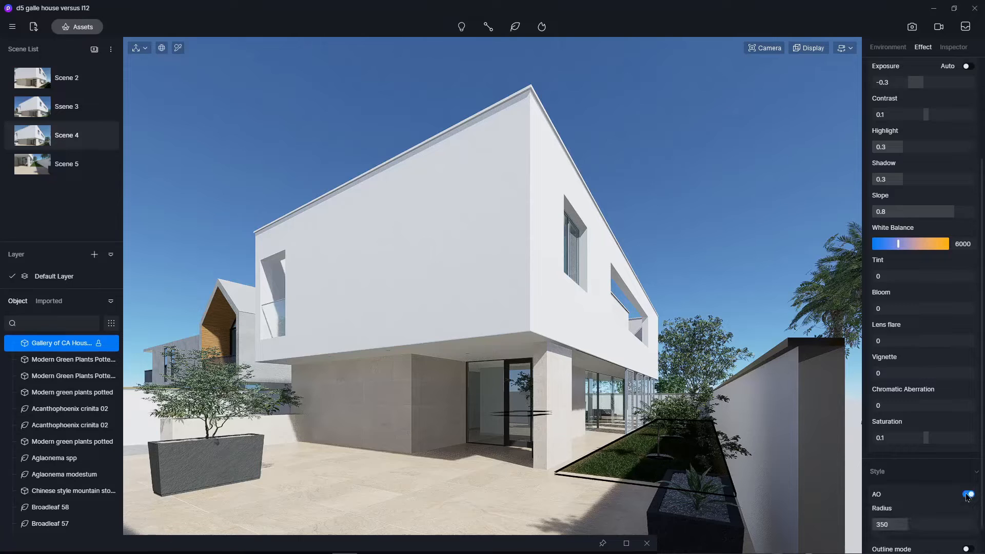
{"action": "scroll", "coordinate": [893, 472], "scroll_direction": "down", "scroll_amount": 1}
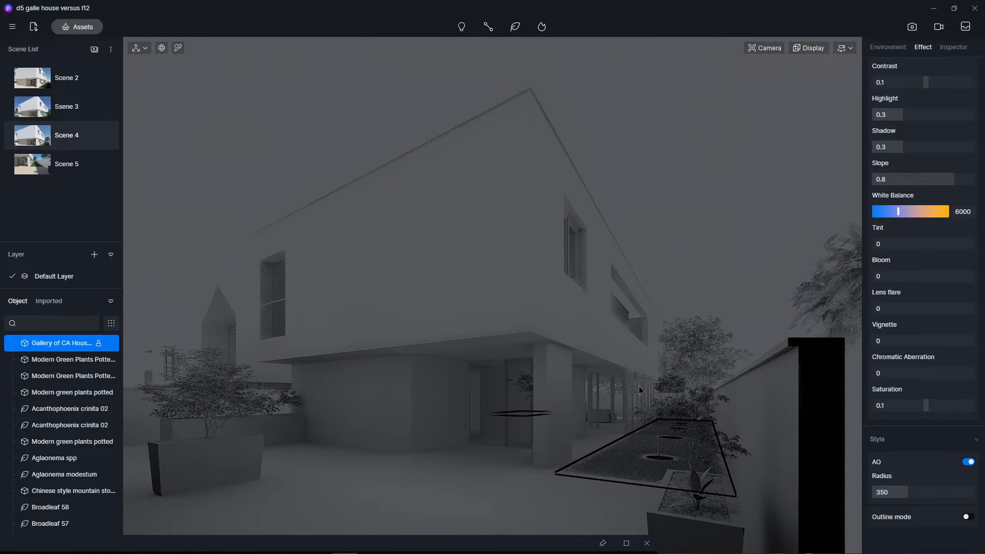
{"action": "left_click", "coordinate": [737, 162]}
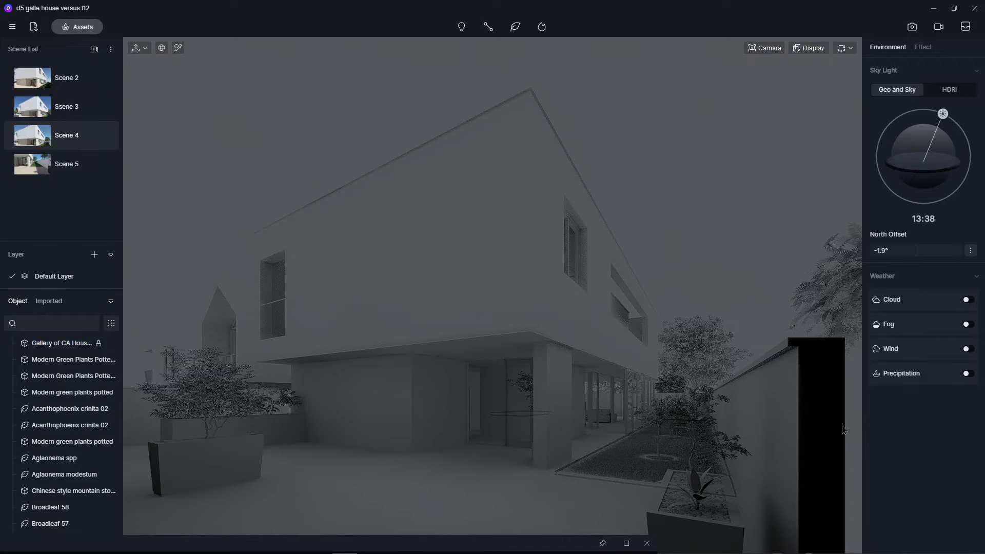
{"action": "left_click", "coordinate": [923, 47]}
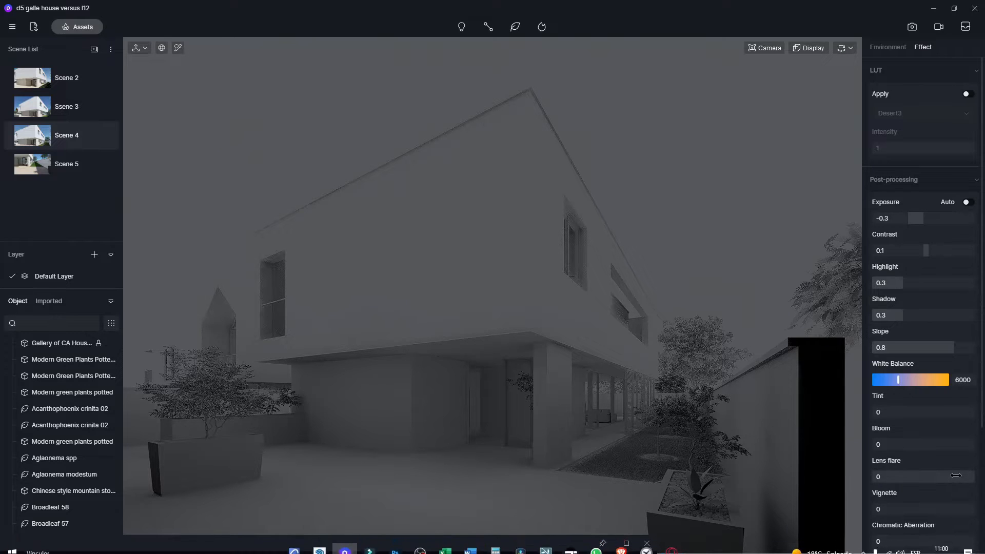
{"action": "scroll", "coordinate": [951, 495], "scroll_direction": "down", "scroll_amount": 3}
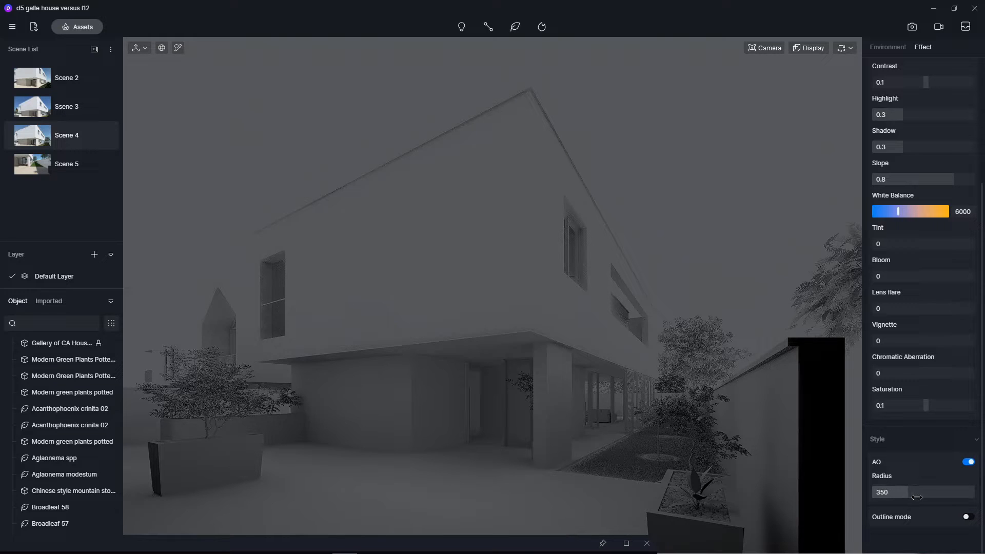
Step: Examine the channel output options for image rendering and leave image render mode
{"action": "left_click", "coordinate": [911, 26]}
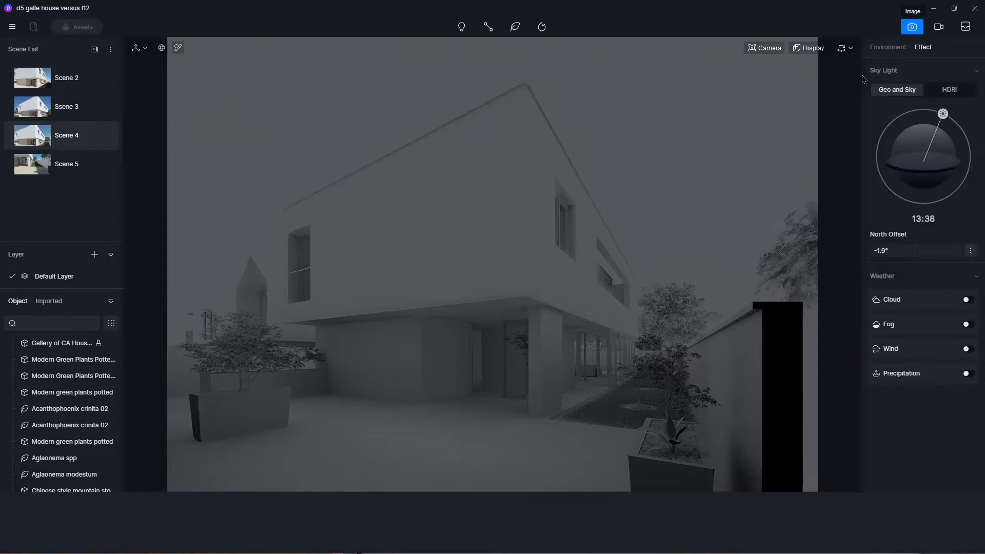
{"action": "left_click", "coordinate": [788, 532]}
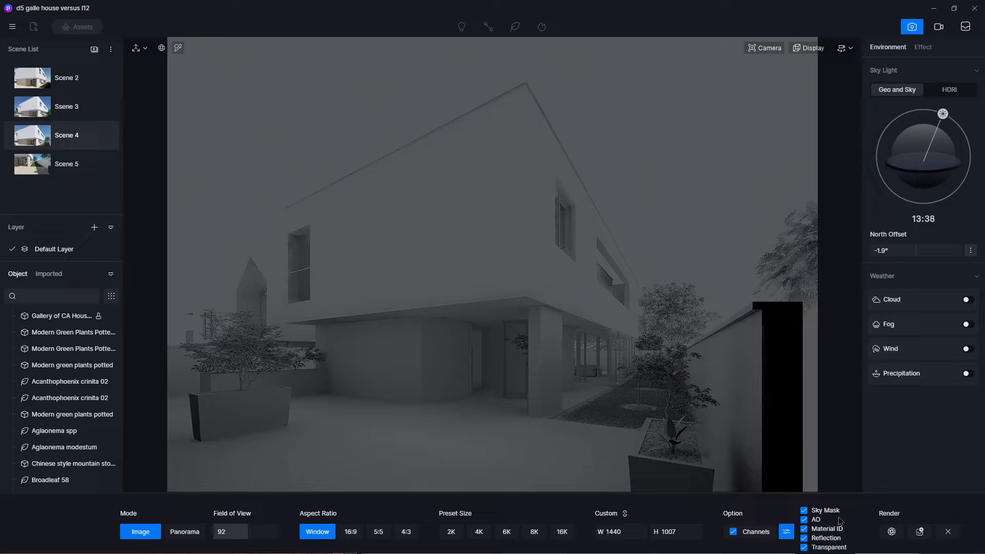
{"action": "left_click", "coordinate": [926, 451]}
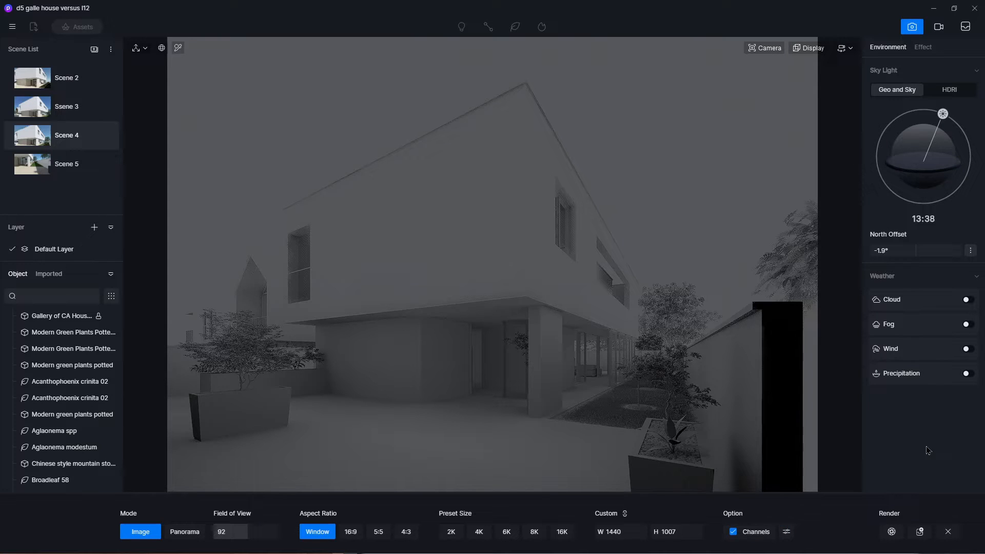
{"action": "left_click", "coordinate": [947, 532]}
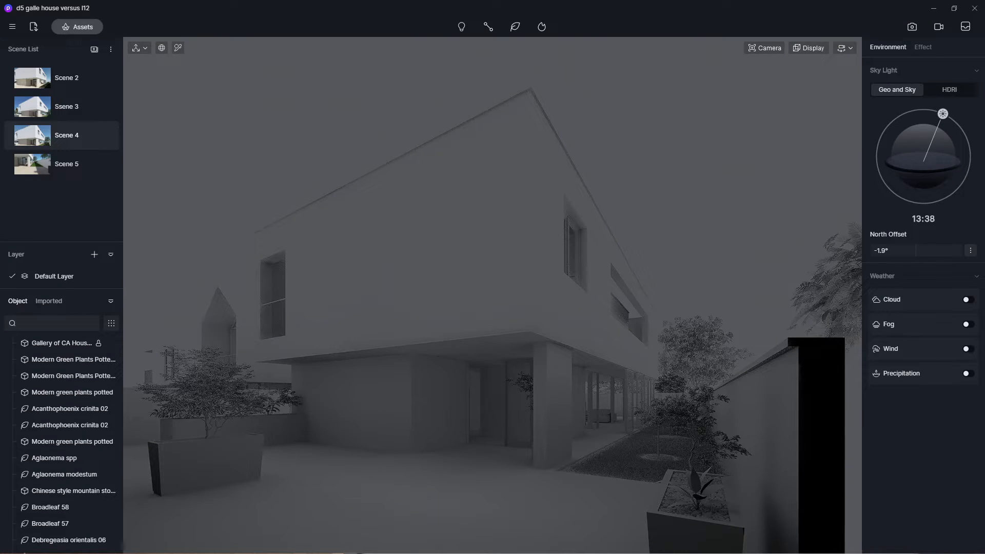
Step: Try an AO radius of 101 and restore the radius to 350
{"action": "left_click", "coordinate": [922, 46]}
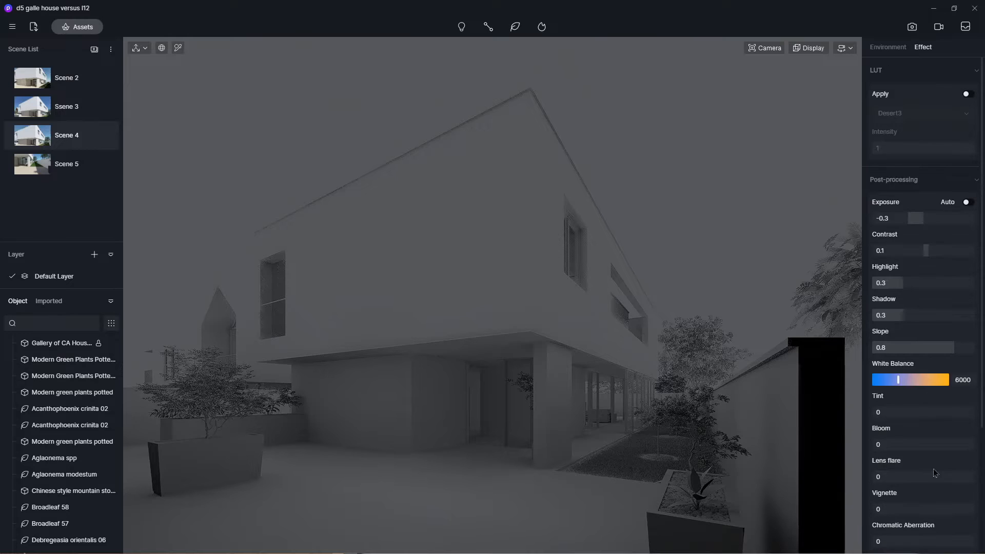
{"action": "scroll", "coordinate": [934, 472], "scroll_direction": "down", "scroll_amount": 3}
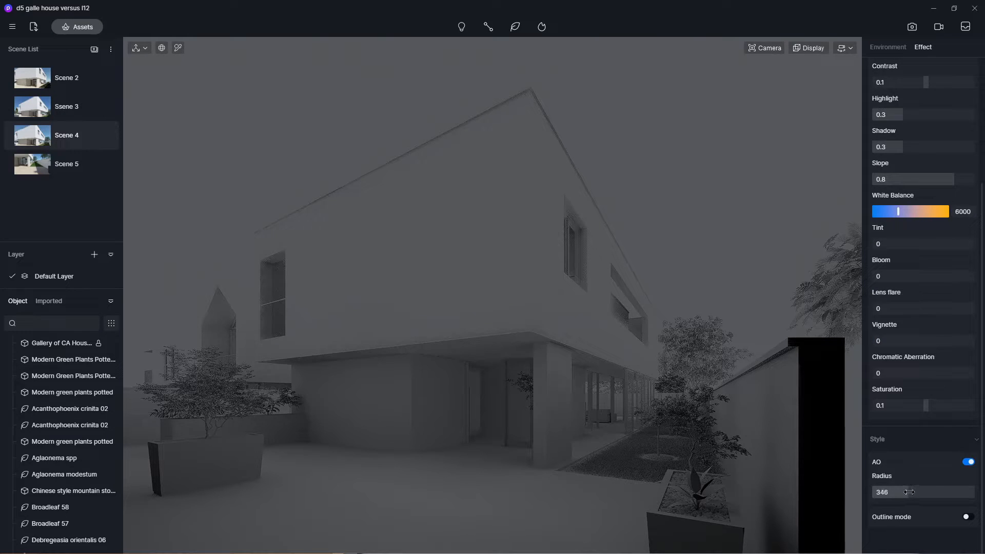
{"action": "left_click_drag", "start_coordinate": [909, 492], "coordinate": [885, 493]}
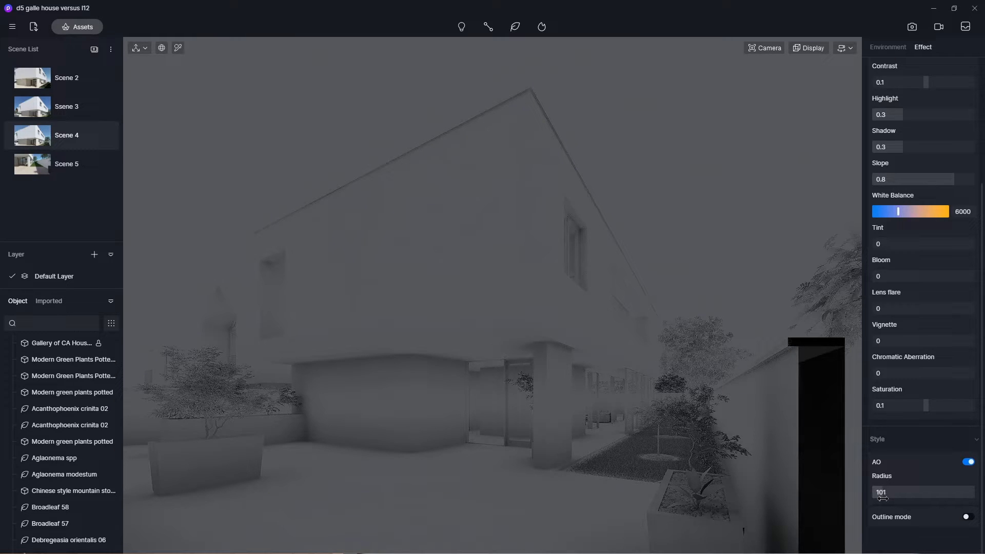
{"action": "left_click_drag", "start_coordinate": [882, 498], "coordinate": [882, 499]}
{"action": "left_click_drag", "start_coordinate": [889, 492], "coordinate": [909, 493]}
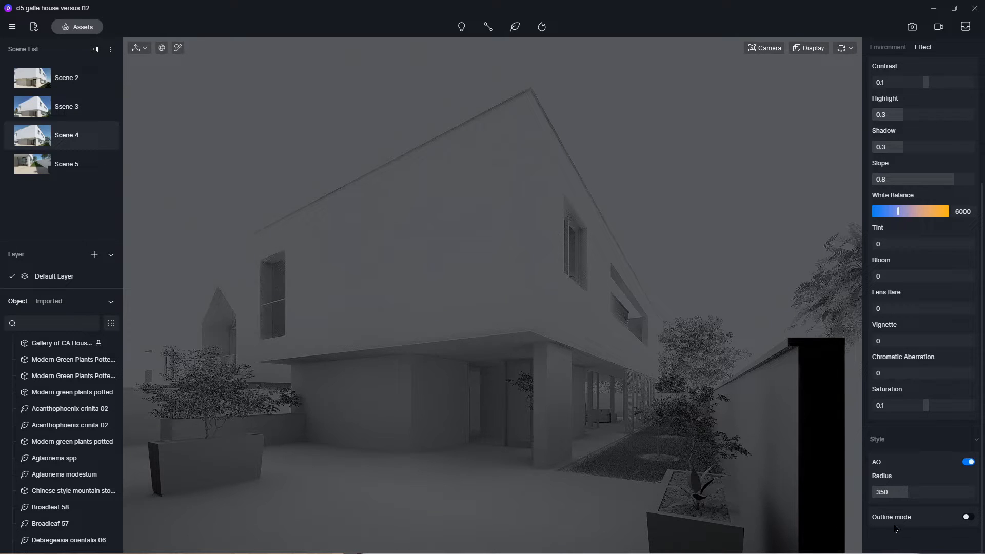
Step: Turn on Outline mode over the AO view, switching it off once for comparison
{"action": "left_click", "coordinate": [967, 517]}
{"action": "scroll", "coordinate": [946, 493], "scroll_direction": "down", "scroll_amount": 3}
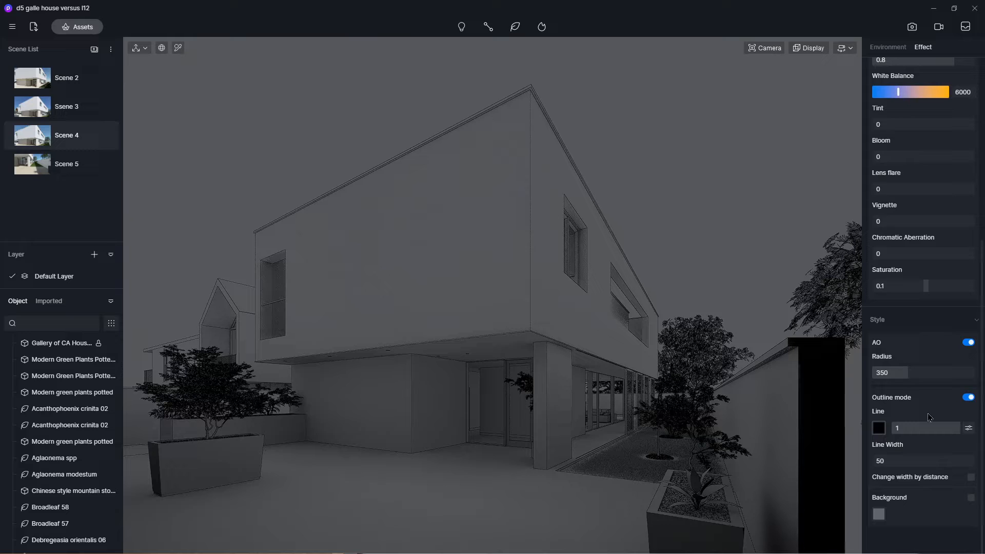
{"action": "left_click", "coordinate": [967, 398]}
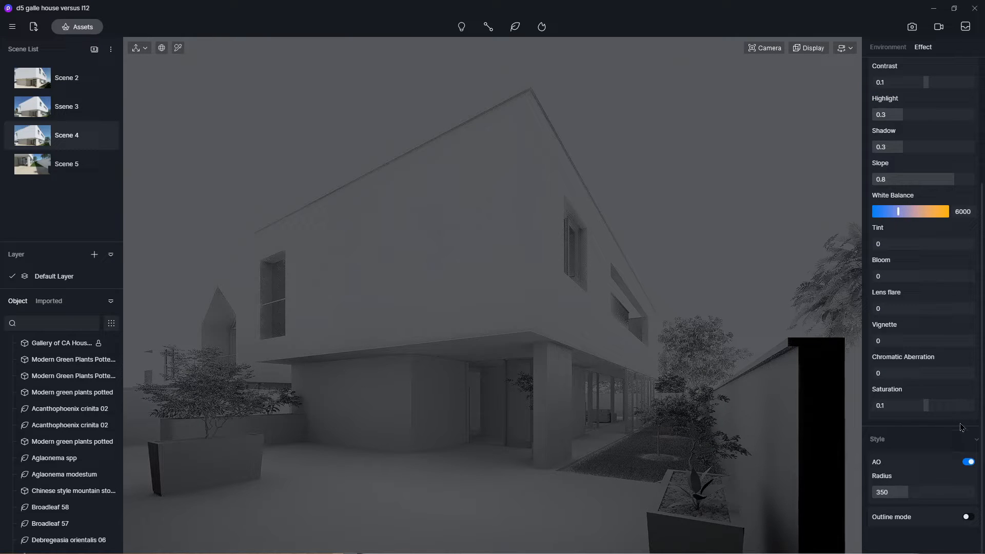
{"action": "left_click", "coordinate": [966, 518]}
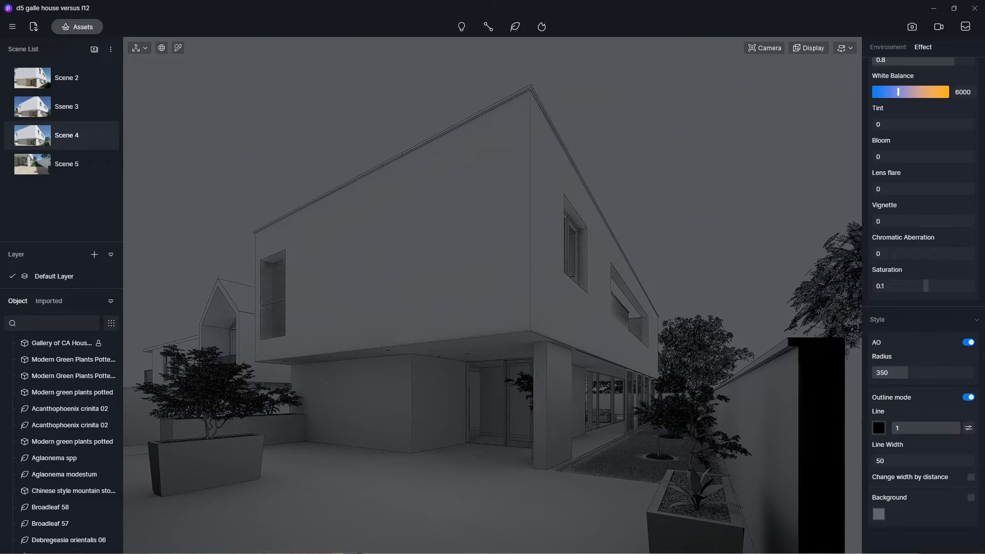
Step: Try pure blue as the outline line colour and change it back to near black at RGB 0, 0, 10
{"action": "left_click", "coordinate": [879, 429]}
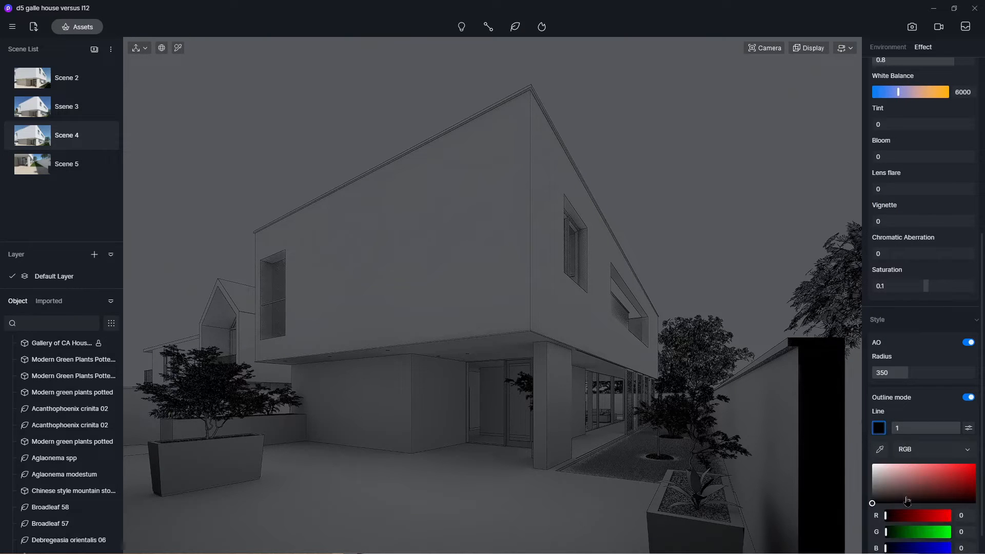
{"action": "left_click_drag", "start_coordinate": [913, 549], "coordinate": [959, 549]}
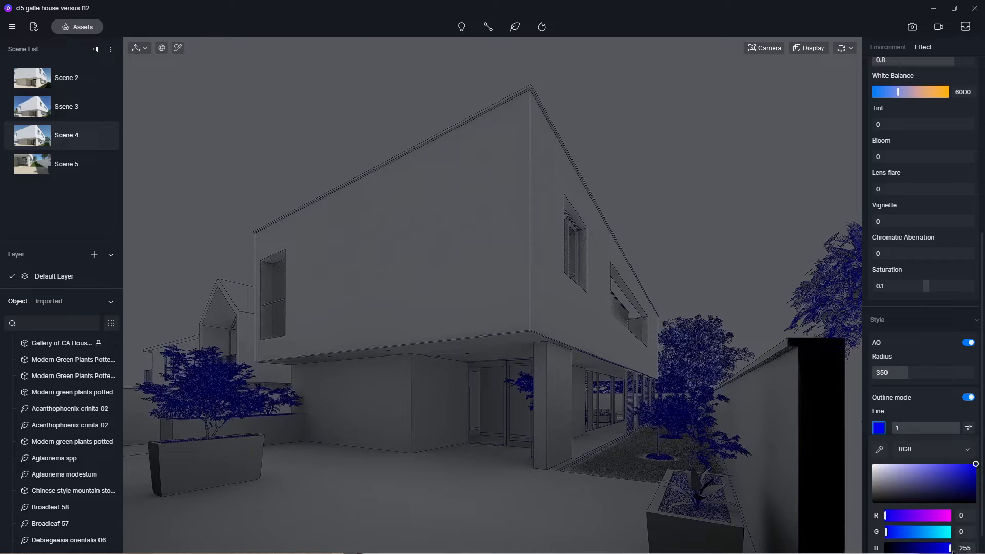
{"action": "scroll", "coordinate": [942, 405], "scroll_direction": "down", "scroll_amount": 1}
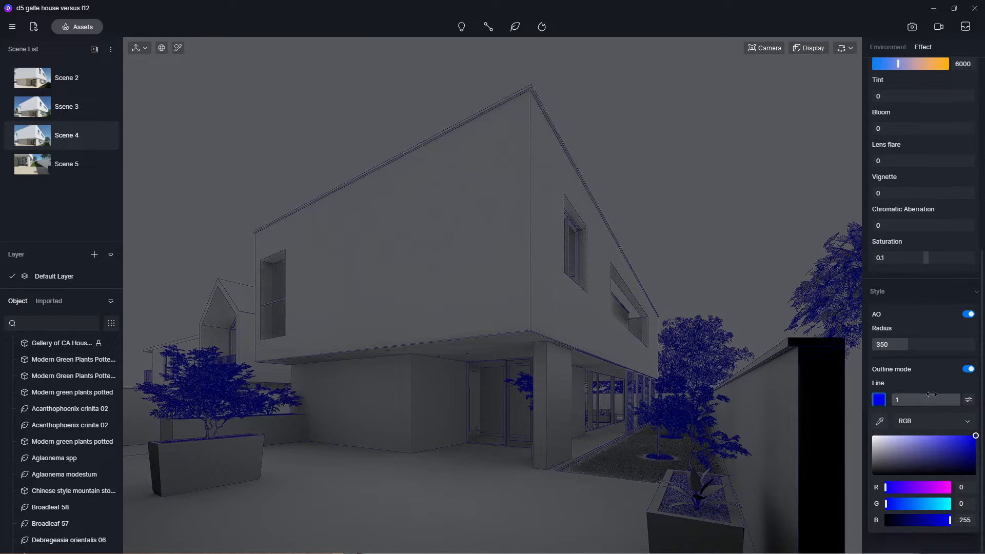
{"action": "left_click_drag", "start_coordinate": [927, 487], "coordinate": [888, 504]}
{"action": "left_click", "coordinate": [899, 503]}
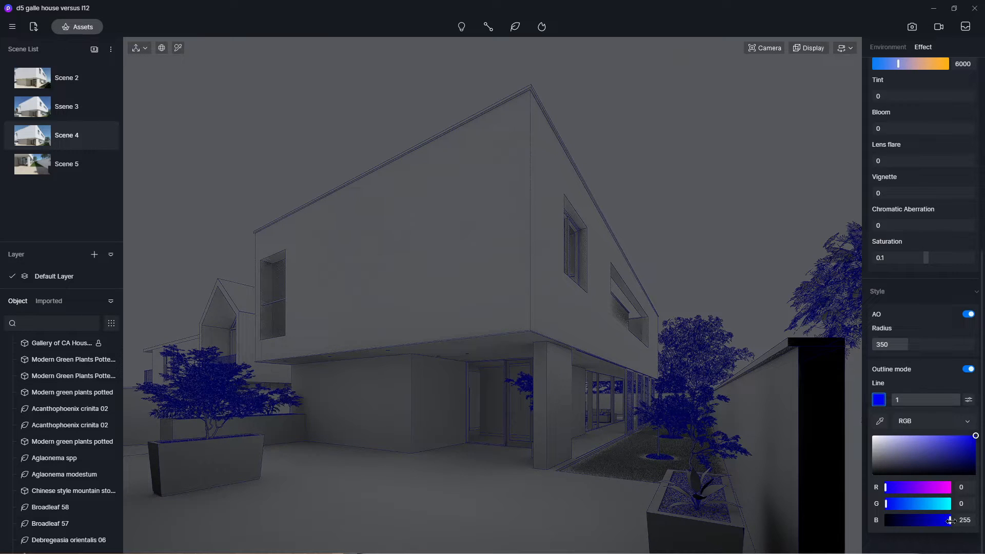
{"action": "left_click_drag", "start_coordinate": [950, 520], "coordinate": [893, 522]}
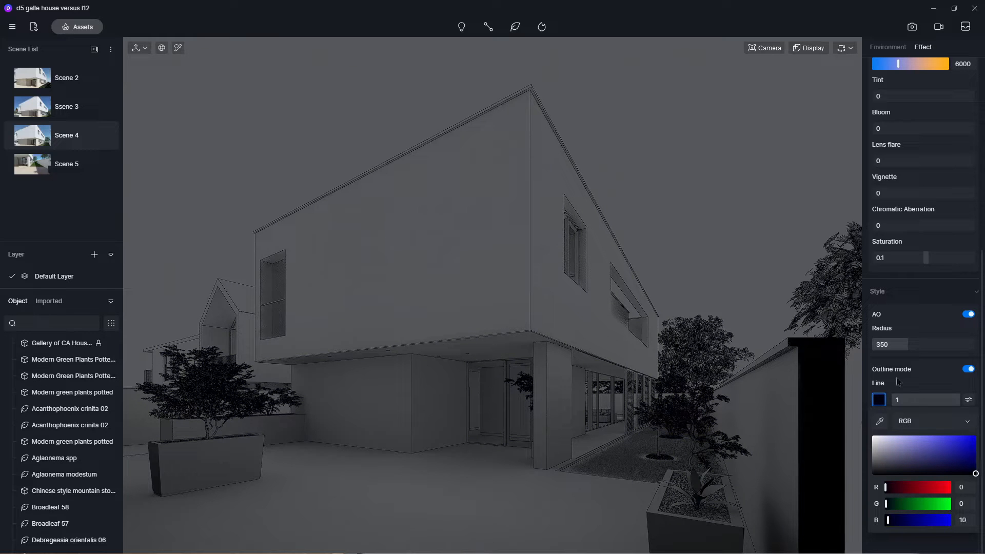
Step: Try a thicker line width for the outlines and undo that change
{"action": "left_click", "coordinate": [969, 400]}
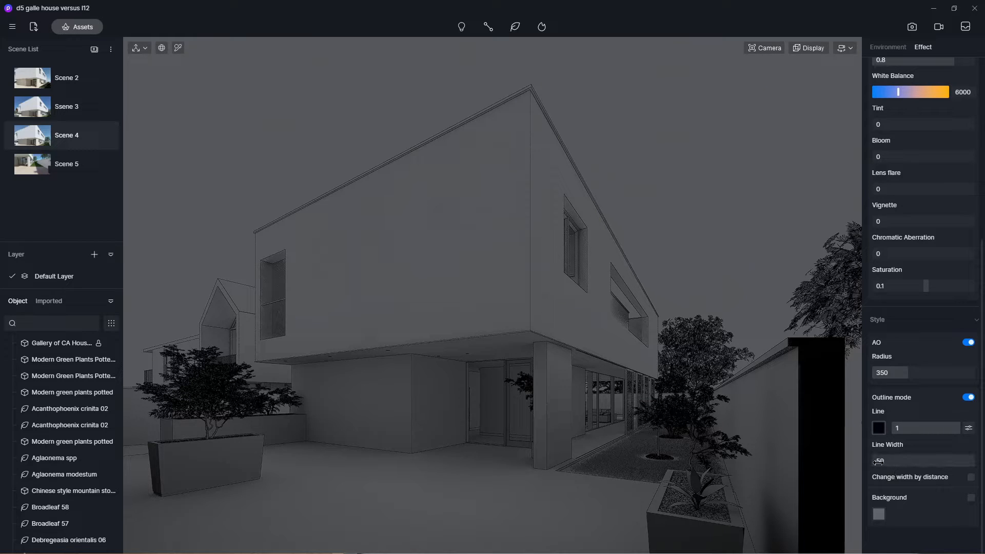
{"action": "left_click_drag", "start_coordinate": [876, 462], "coordinate": [917, 464]}
{"action": "key", "text": "ctrl+z"}
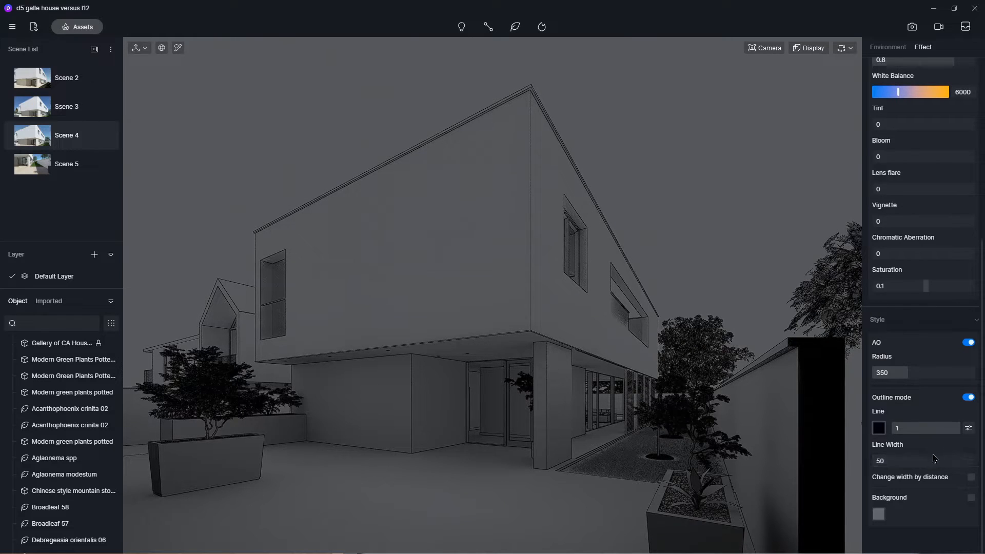
Step: Set the outline line colour to pure blue, RGB 0, 0, 255
{"action": "left_click", "coordinate": [877, 432]}
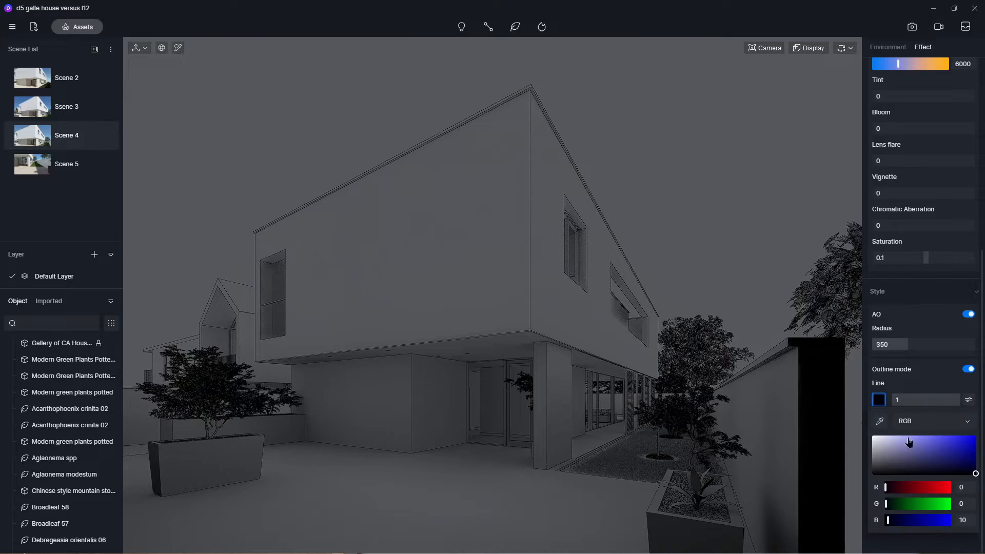
{"action": "left_click_drag", "start_coordinate": [959, 444], "coordinate": [980, 434]}
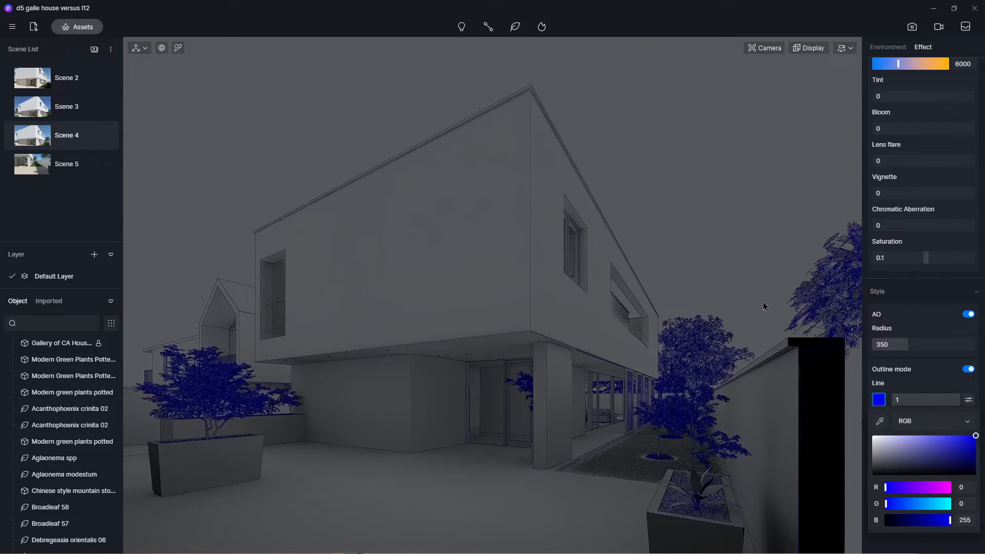
{"action": "left_click", "coordinate": [927, 377]}
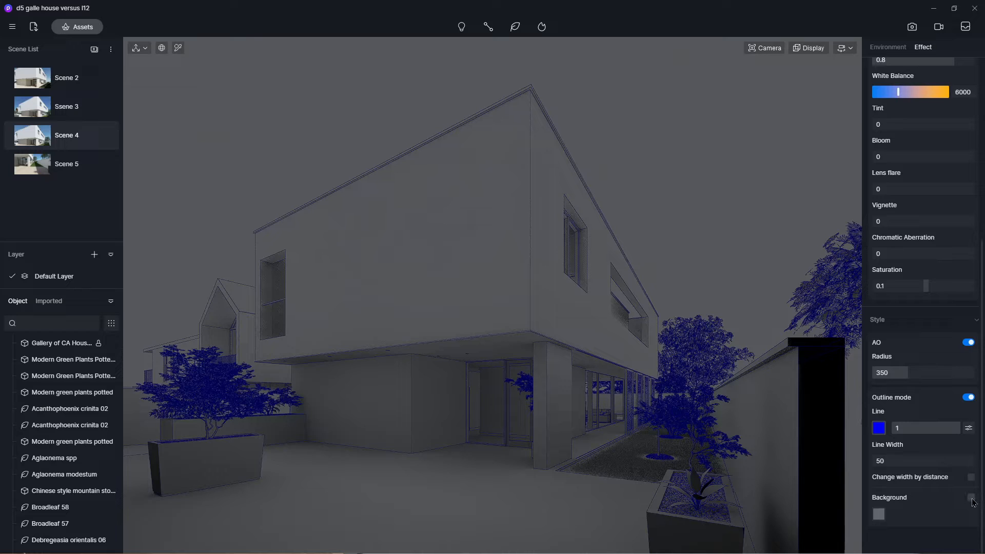
Step: Enable the Outline mode background and set its colour to red, RGB 255, 0, 0
{"action": "left_click", "coordinate": [971, 498]}
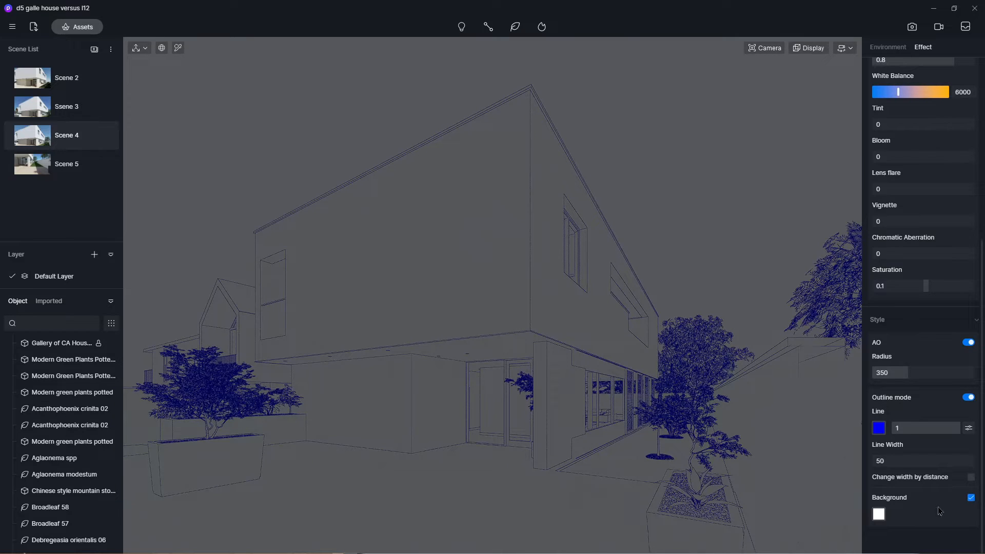
{"action": "left_click", "coordinate": [879, 515]}
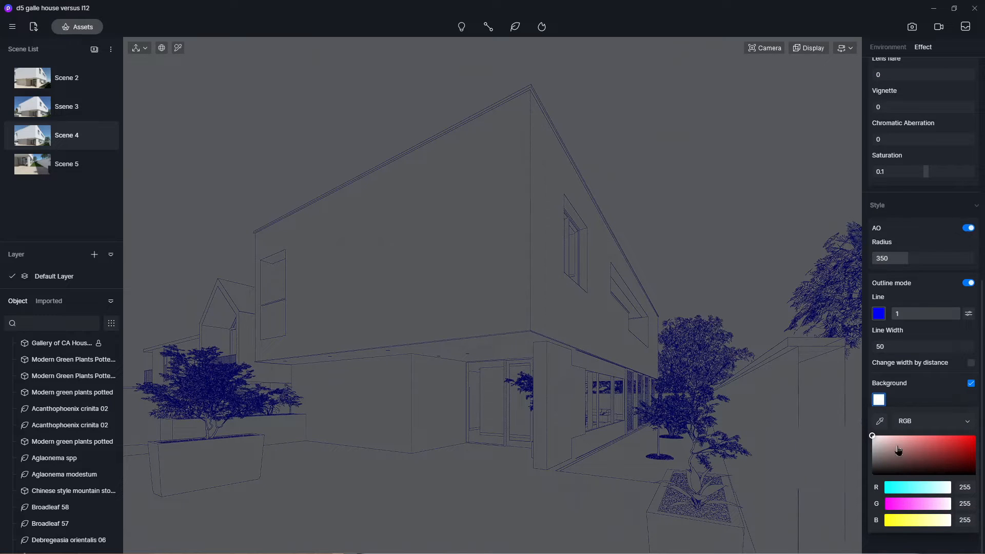
{"action": "left_click_drag", "start_coordinate": [899, 451], "coordinate": [975, 436]}
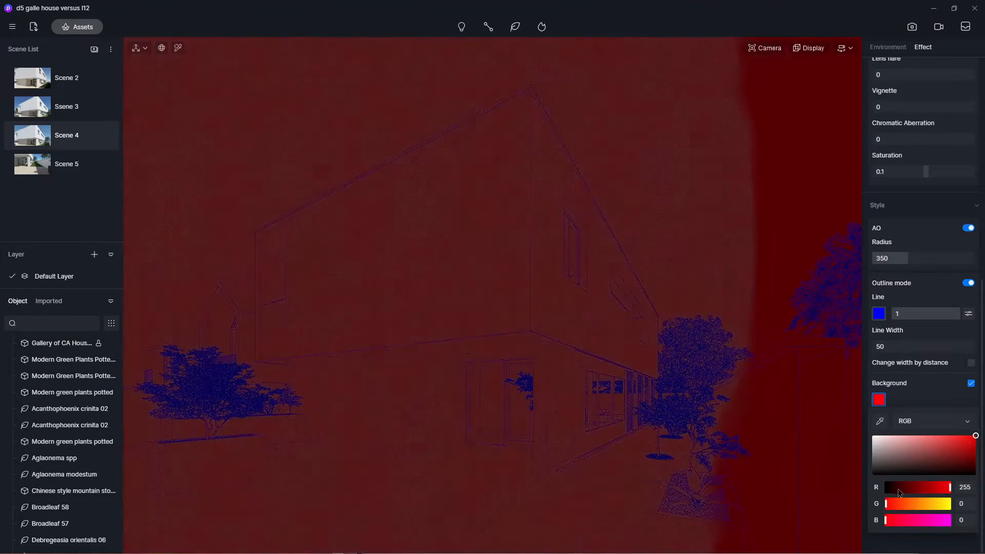
Step: Sample the line's blue as the Outline mode background with the eyedropper, and change the outline line colour to white
{"action": "left_click", "coordinate": [880, 422]}
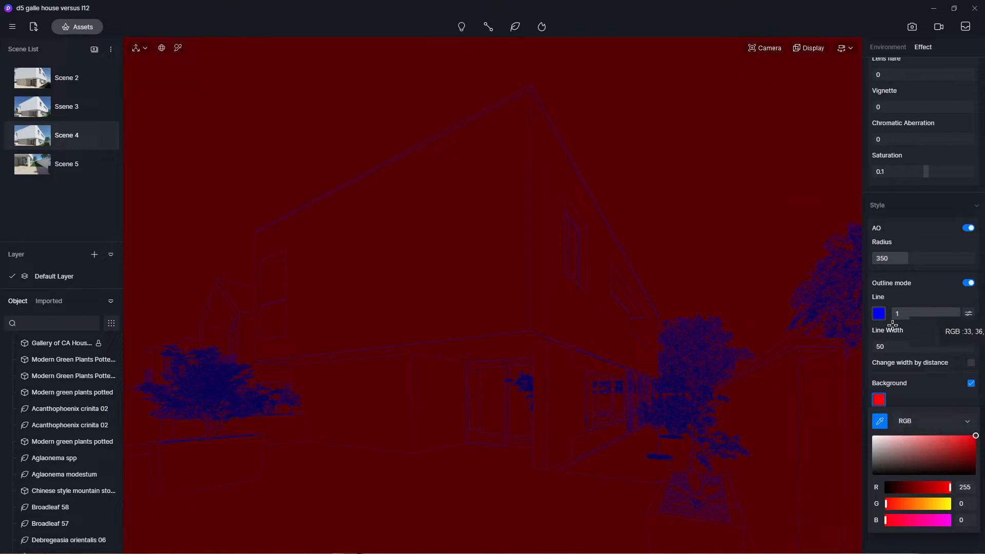
{"action": "left_click", "coordinate": [878, 314]}
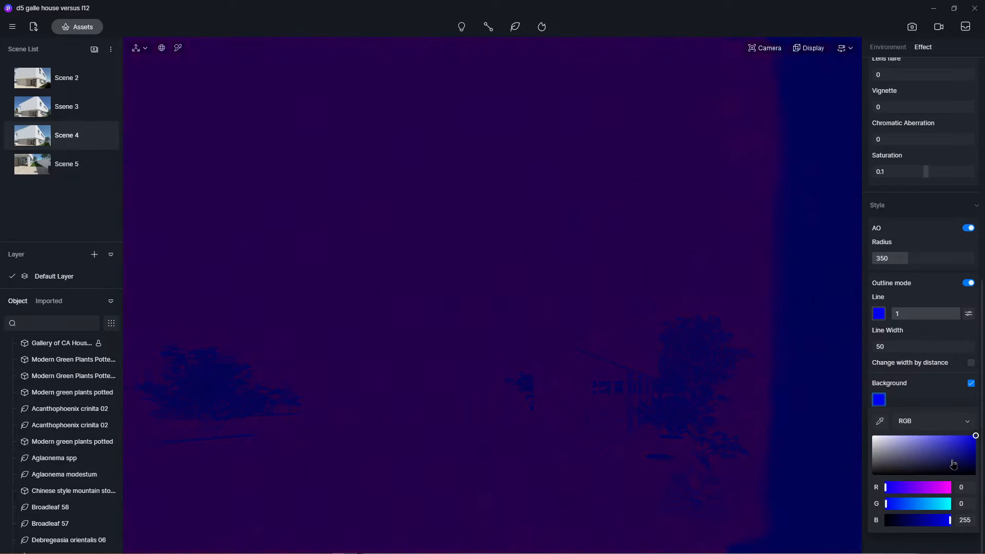
{"action": "left_click", "coordinate": [878, 314]}
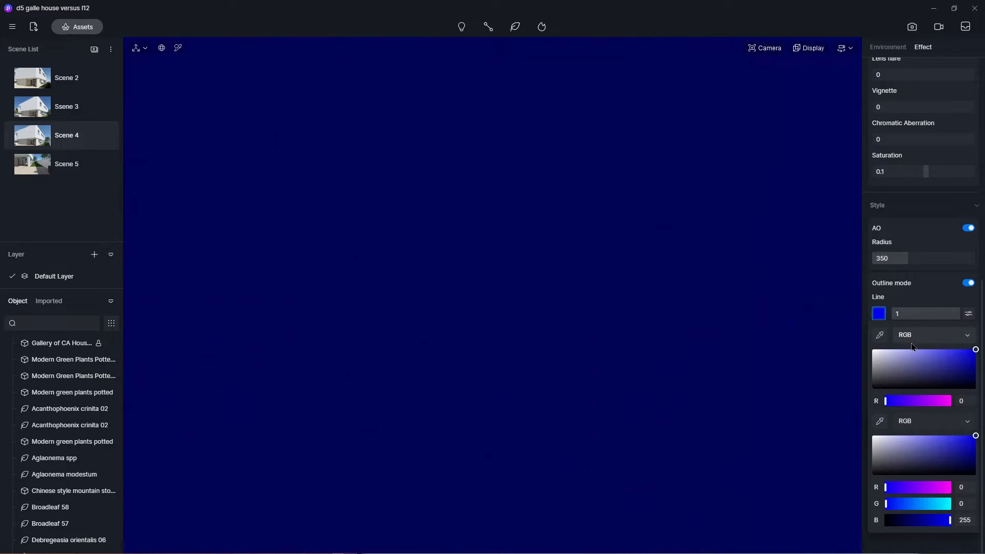
{"action": "left_click", "coordinate": [872, 350]}
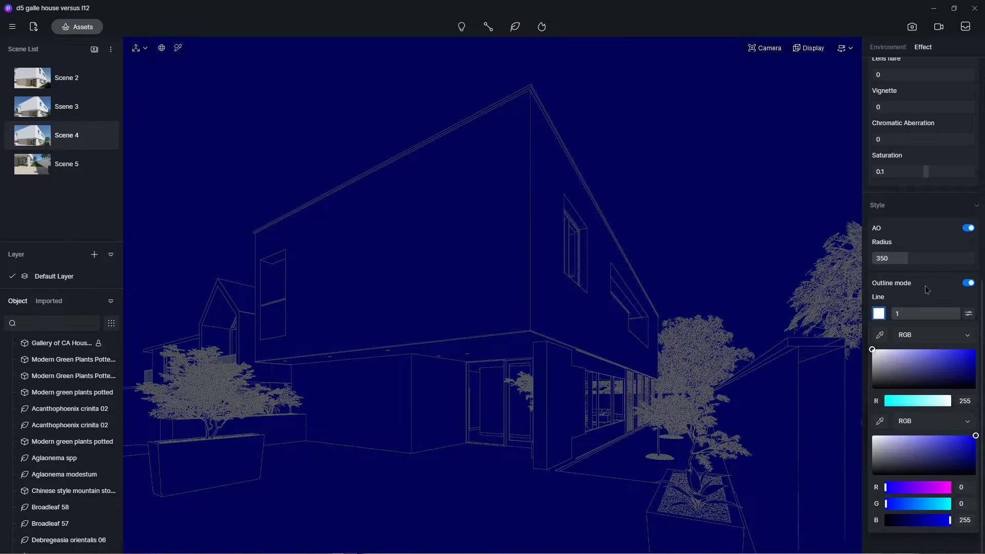
{"action": "left_click", "coordinate": [932, 297]}
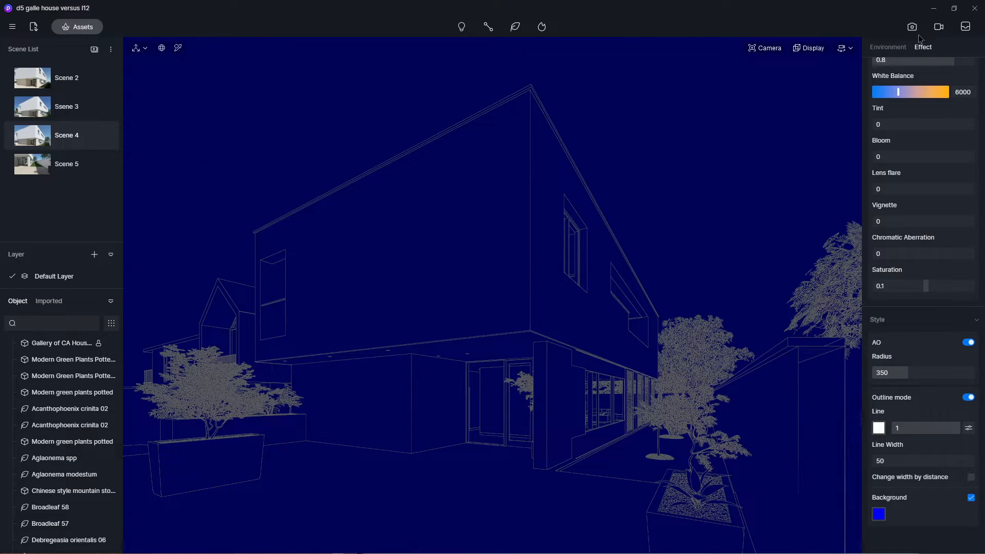
Step: Open video mode and add two shots of the current white-on-blue outline view to Clip 1
{"action": "left_click", "coordinate": [939, 26]}
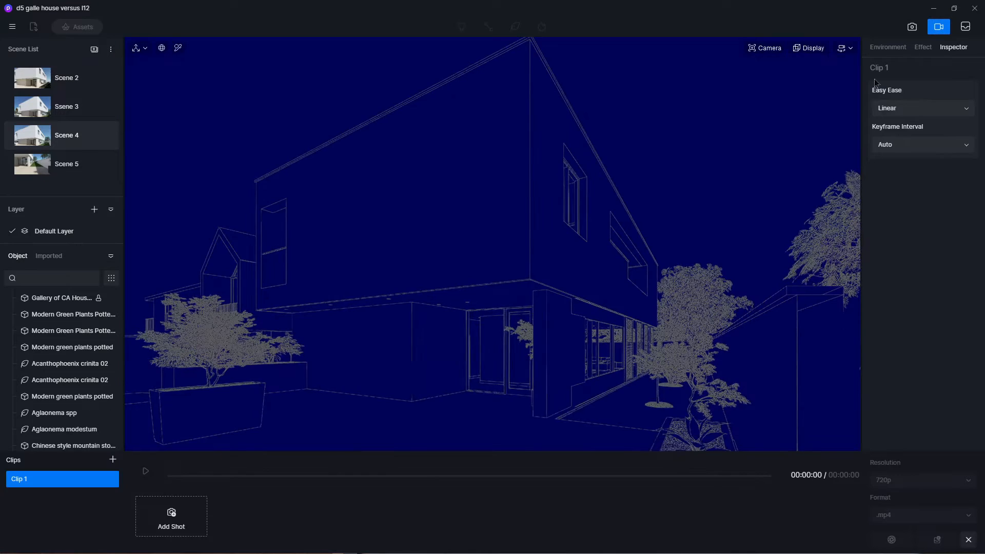
{"action": "left_click", "coordinate": [172, 515]}
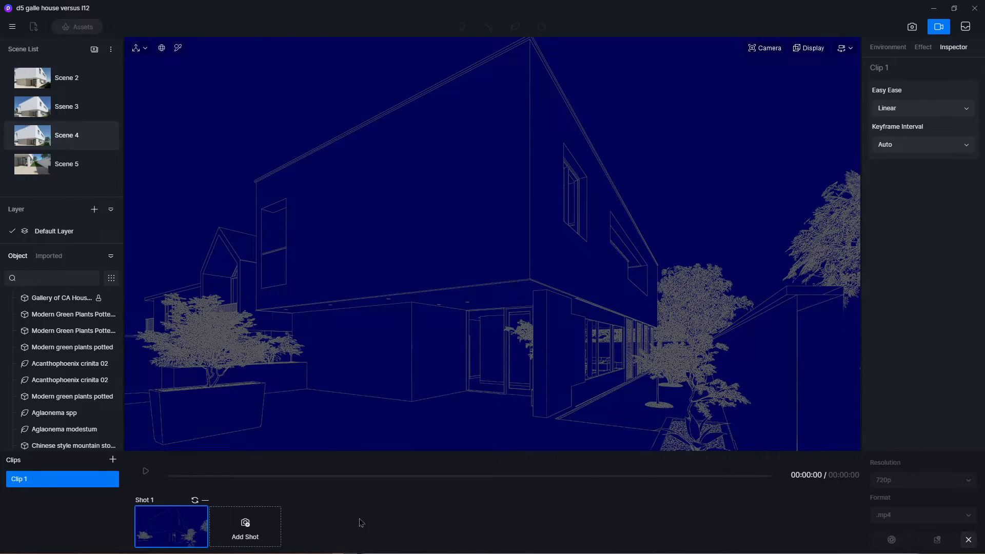
{"action": "left_click", "coordinate": [259, 531]}
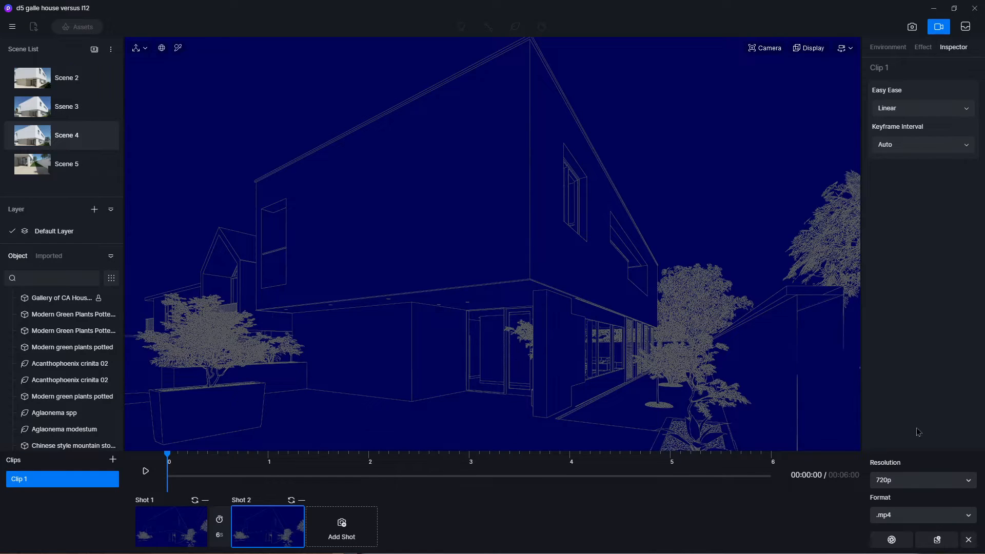
Step: Turn off AO and Outline mode and update Shot 2 with the realistic look
{"action": "left_click", "coordinate": [921, 47]}
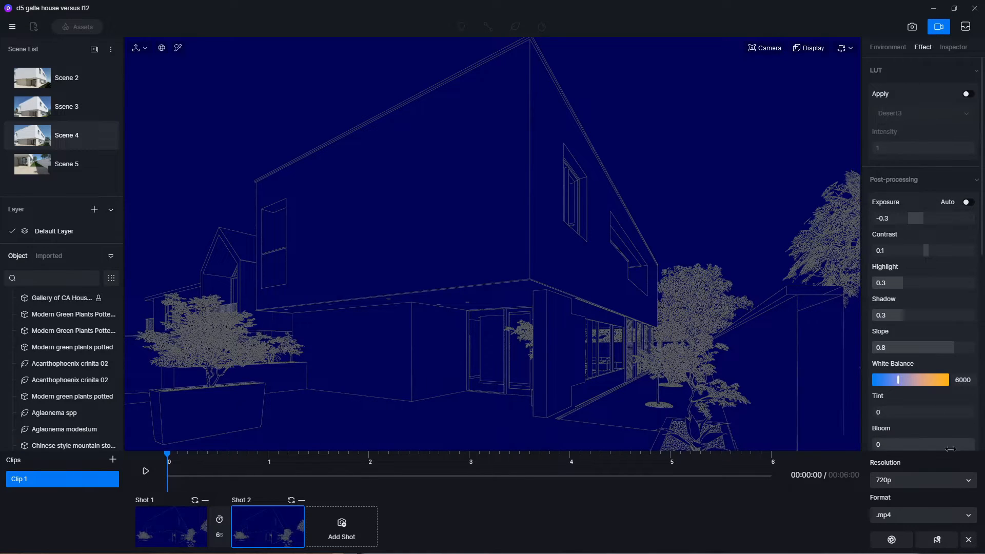
{"action": "scroll", "coordinate": [957, 441], "scroll_direction": "down", "scroll_amount": 5}
{"action": "scroll", "coordinate": [957, 451], "scroll_direction": "down", "scroll_amount": 4}
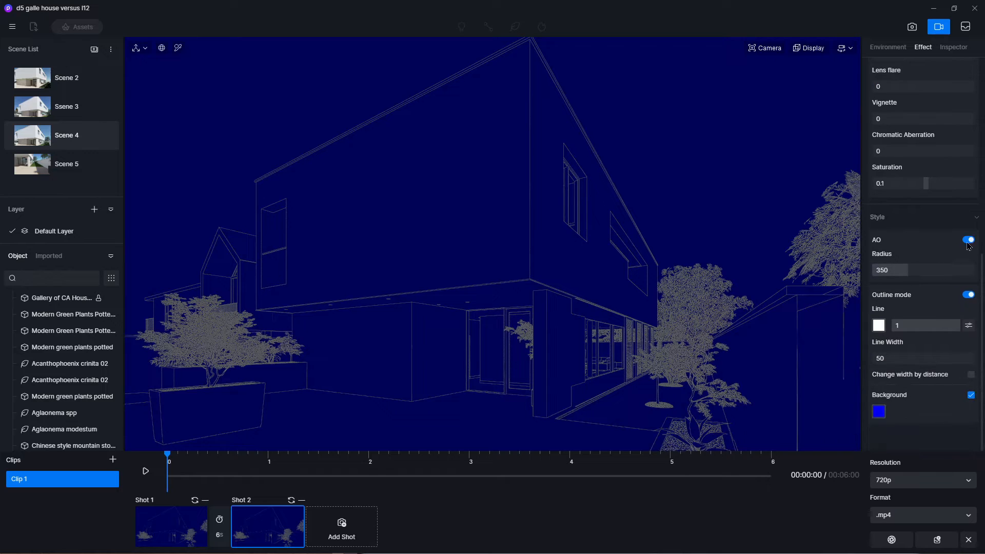
{"action": "left_click", "coordinate": [970, 246]}
{"action": "left_click", "coordinate": [969, 296]}
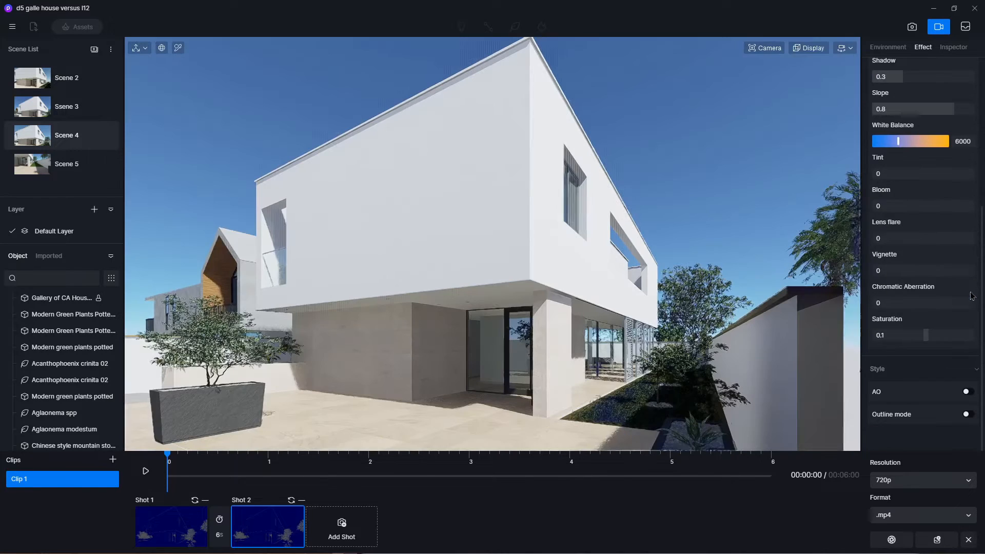
{"action": "left_click", "coordinate": [292, 499]}
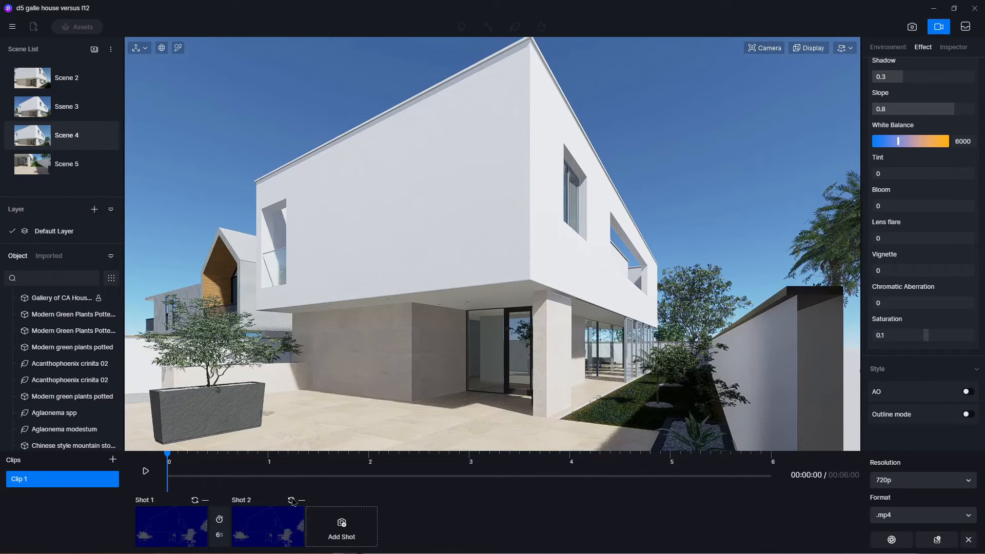
Step: Play Clip 1 and scrub back through the timeline to preview the change between Shot 1 and Shot 2
{"action": "left_click", "coordinate": [146, 471]}
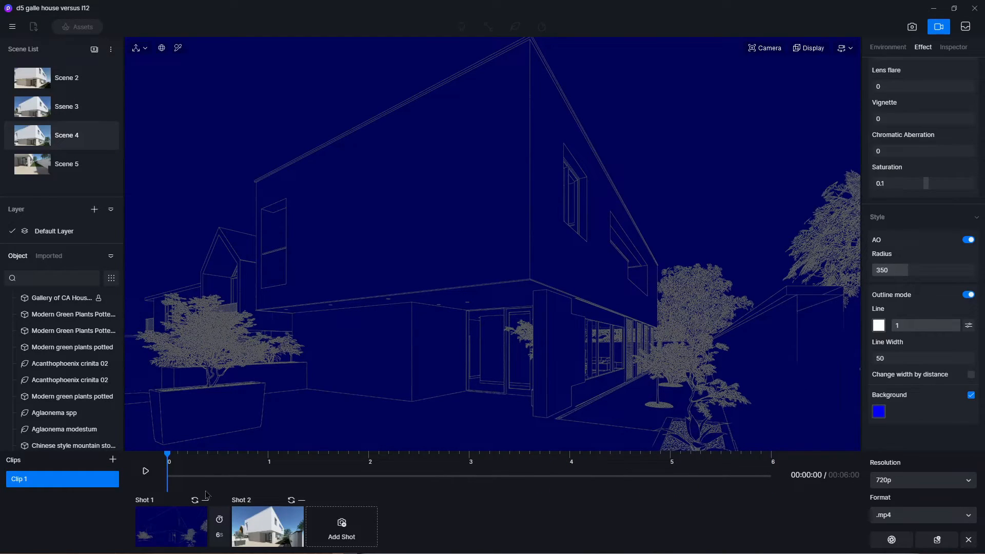
{"action": "left_click", "coordinate": [264, 529]}
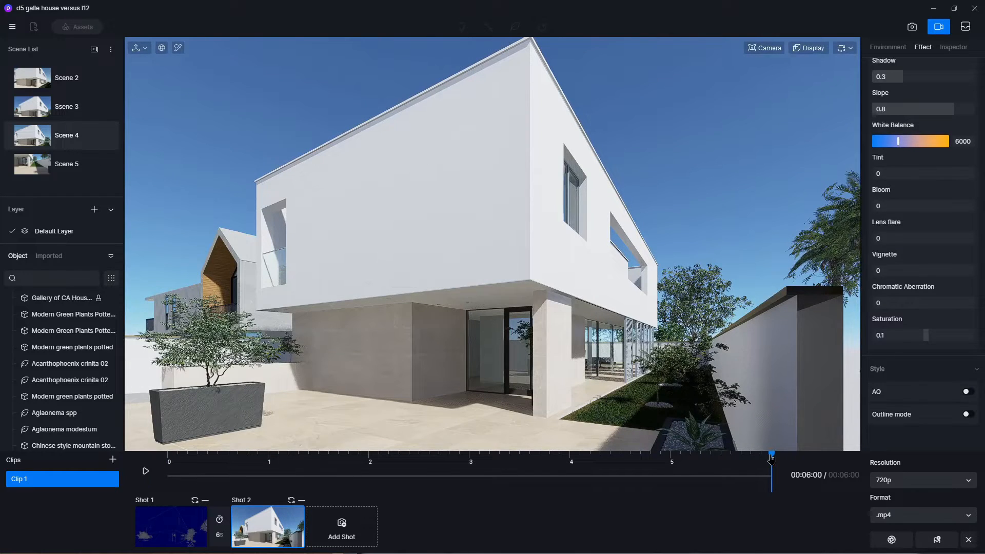
{"action": "left_click_drag", "start_coordinate": [771, 458], "coordinate": [261, 488]}
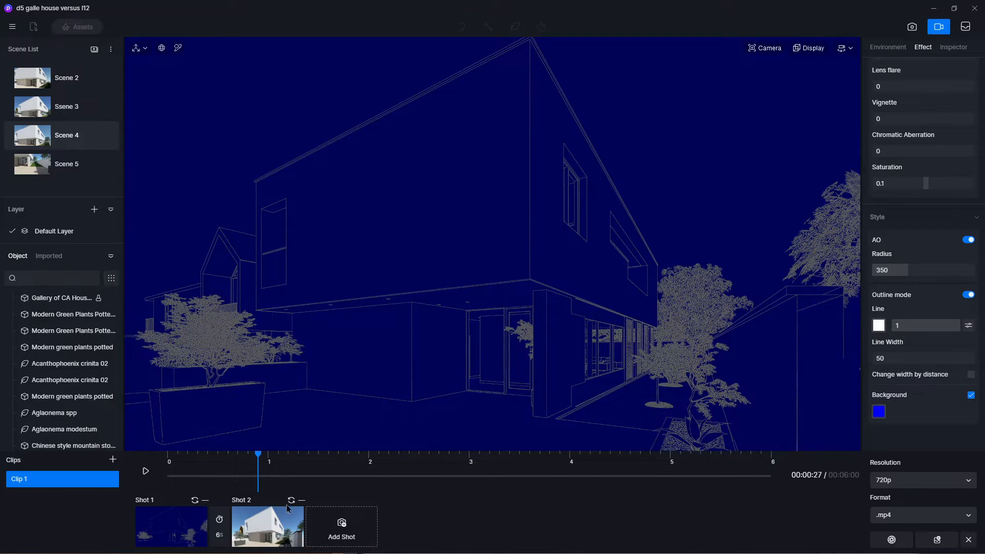
Step: Overwrite Shot 2 with Shot 1's outline look, disable the Outline mode background and update Shot 2 again
{"action": "left_click", "coordinate": [183, 528]}
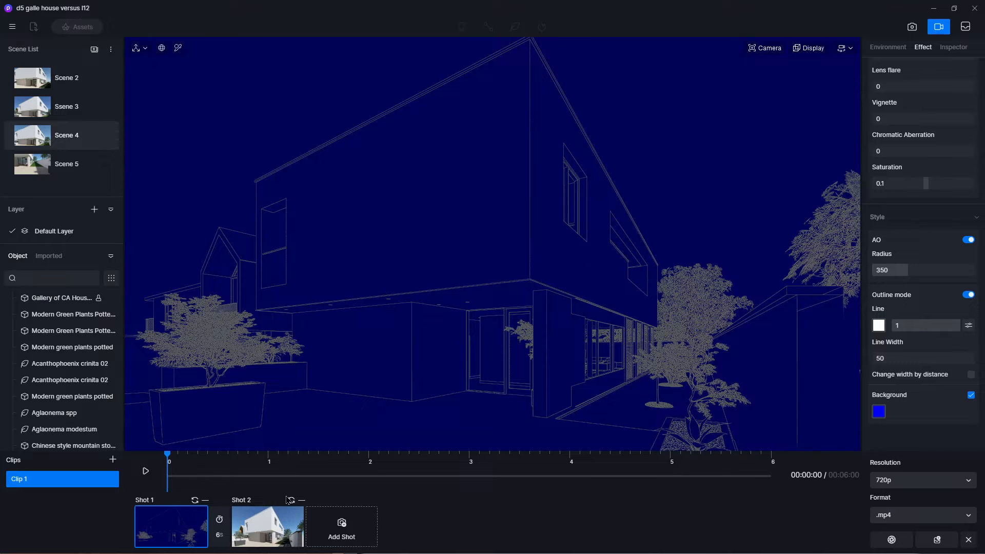
{"action": "left_click", "coordinate": [291, 500]}
{"action": "left_click", "coordinate": [281, 527]}
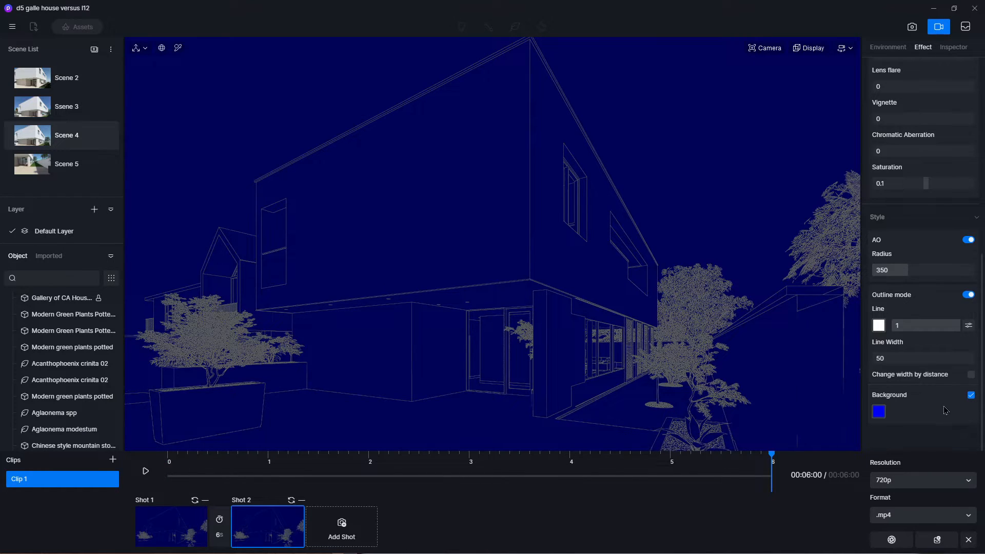
{"action": "left_click", "coordinate": [971, 395]}
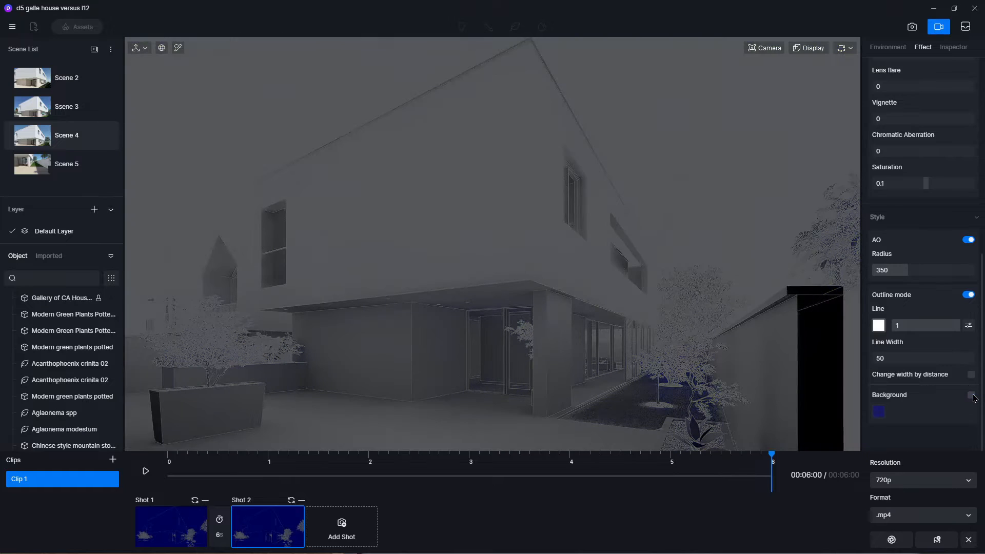
{"action": "left_click", "coordinate": [291, 500]}
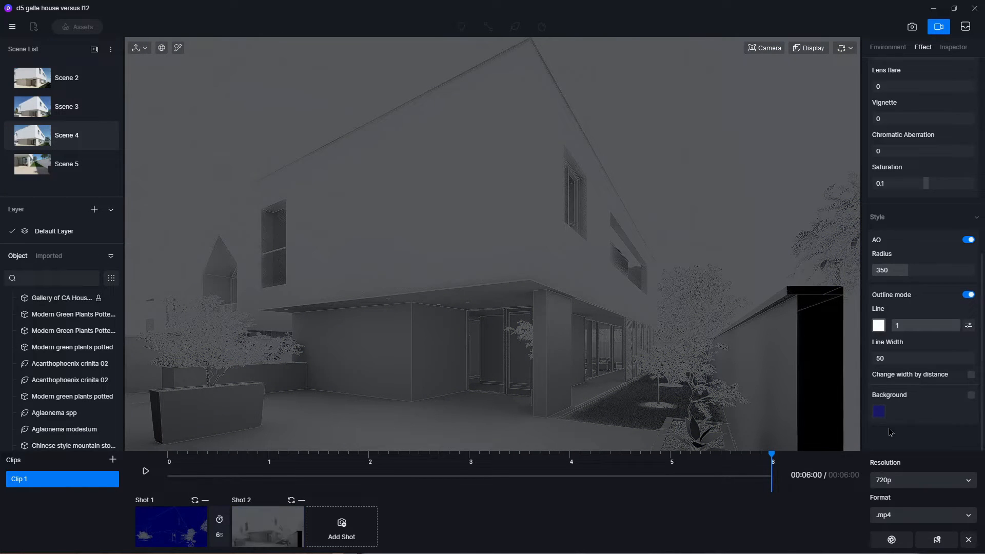
Step: Add a third shot to the clip, turn off AO and update Shot 3 with only the outlines enabled
{"action": "left_click", "coordinate": [359, 525]}
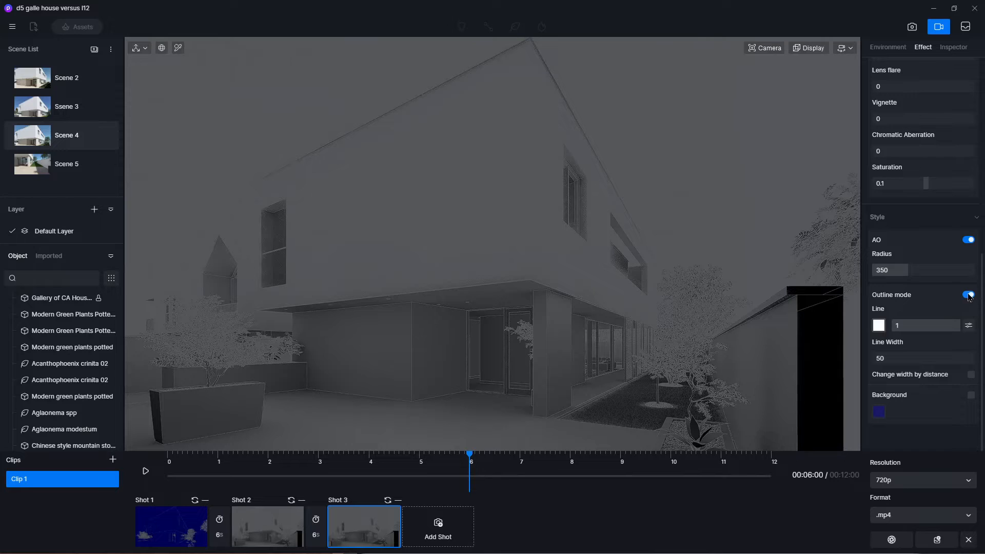
{"action": "left_click", "coordinate": [974, 242]}
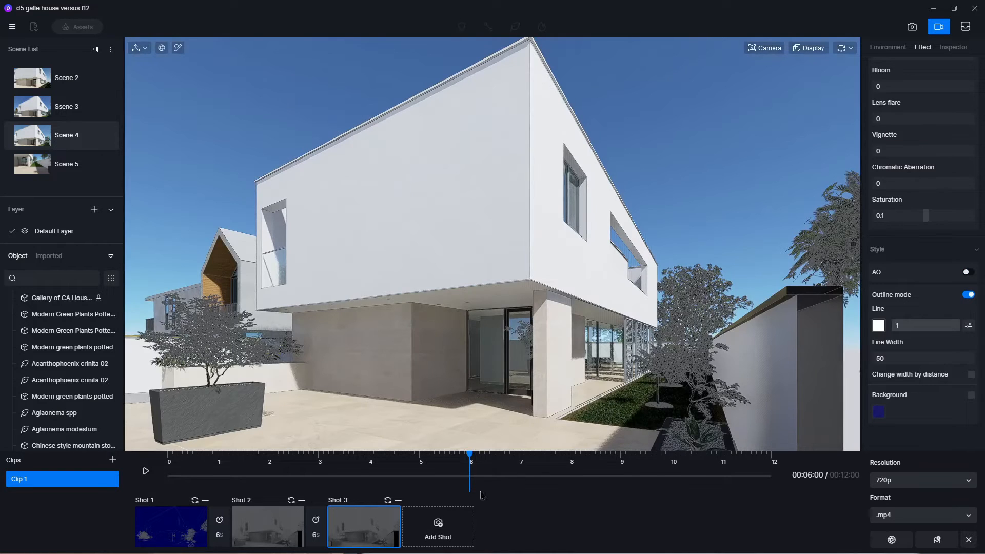
{"action": "left_click", "coordinate": [387, 500]}
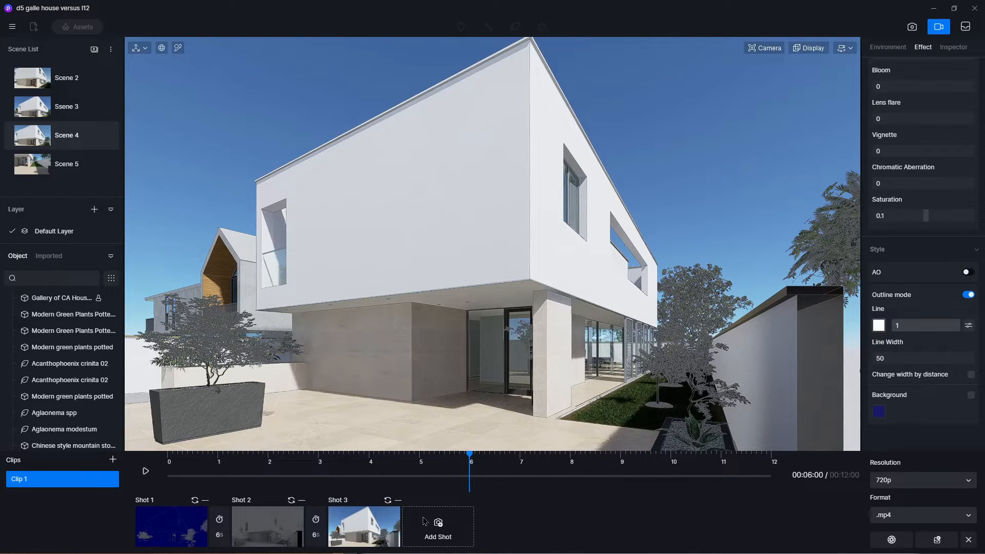
Step: Add a fourth shot, turn off Outline mode and update Shot 4 with the fully realistic look
{"action": "left_click", "coordinate": [438, 526]}
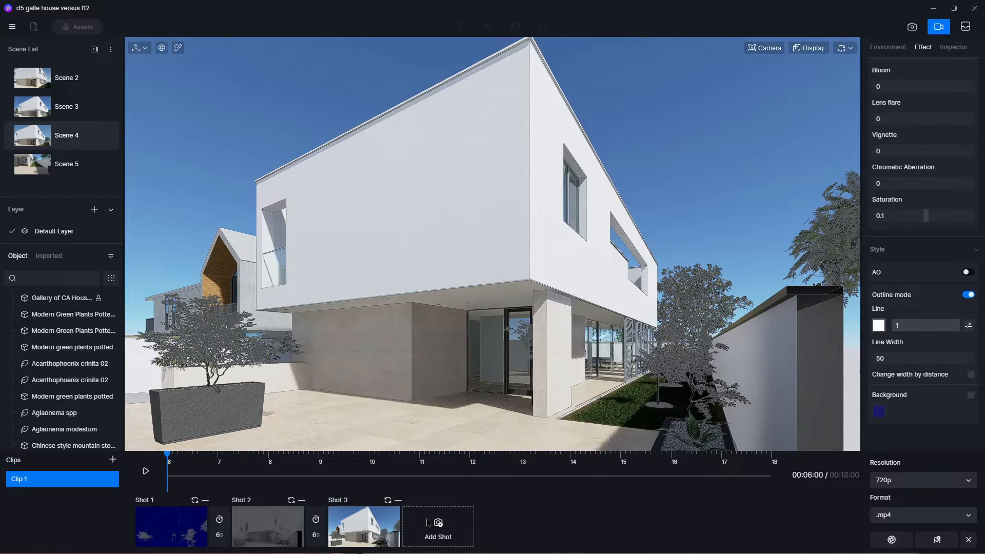
{"action": "left_click", "coordinate": [968, 295]}
{"action": "left_click", "coordinate": [487, 500]}
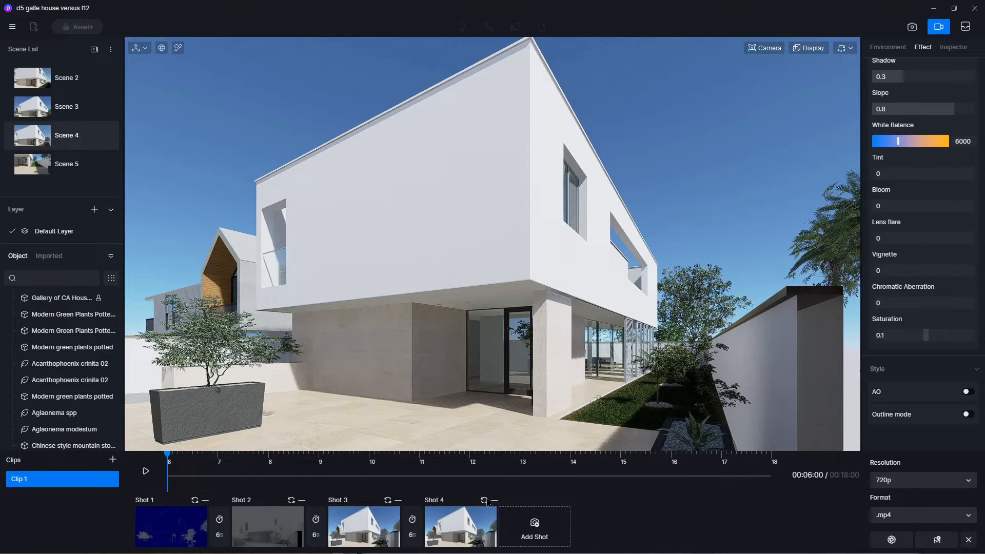
Step: Play back the four-shot clip and take a brief look at the image render settings
{"action": "left_click", "coordinate": [146, 471]}
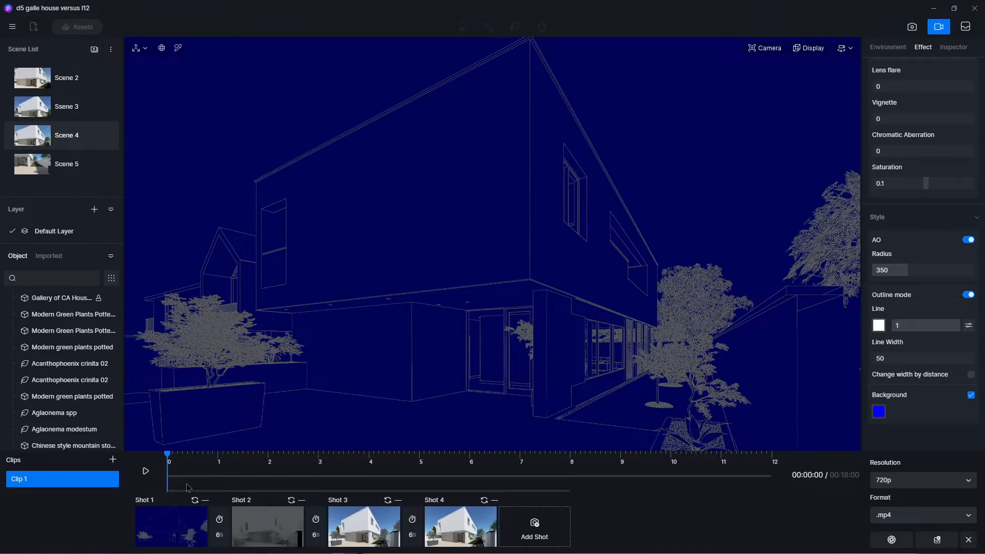
{"action": "left_click", "coordinate": [968, 539]}
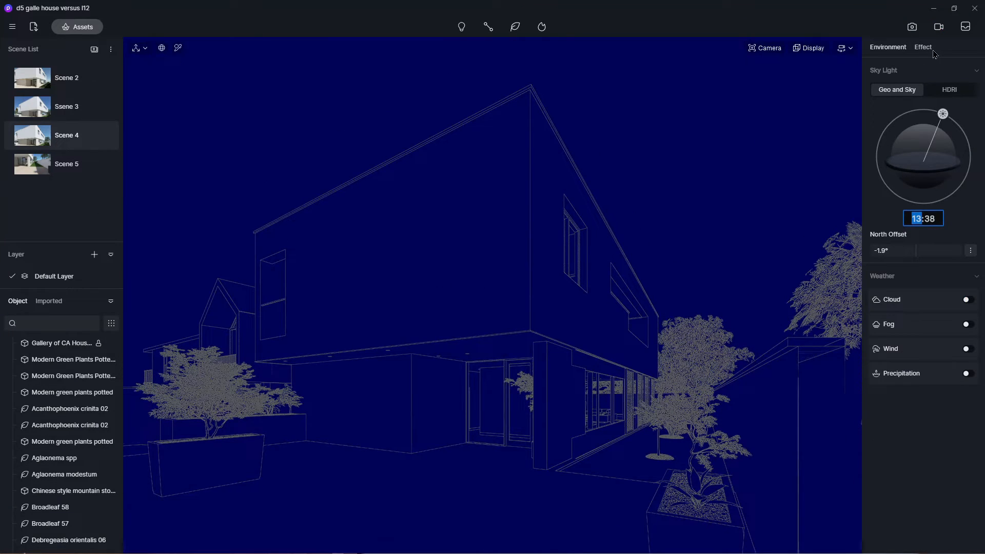
{"action": "left_click", "coordinate": [911, 27]}
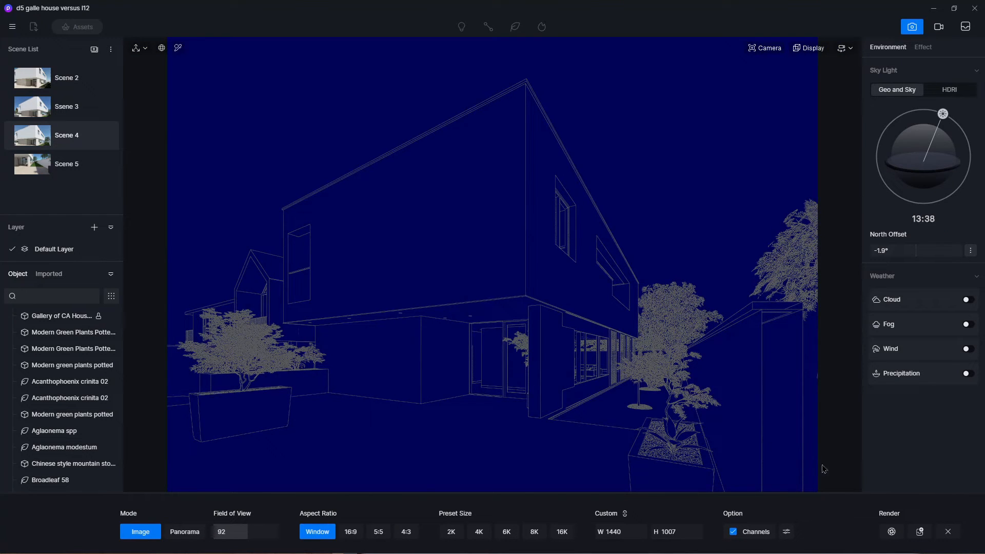
{"action": "left_click", "coordinate": [948, 532]}
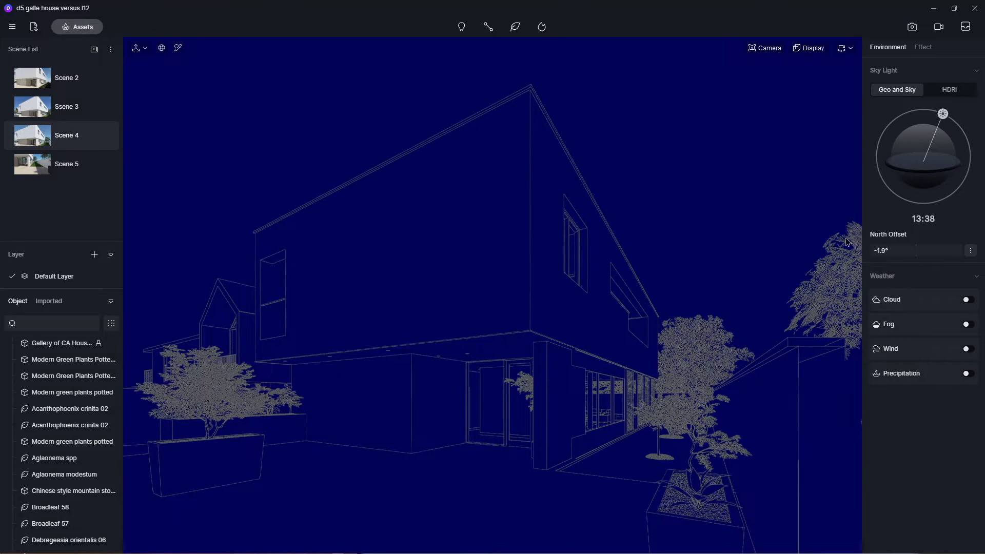
Step: Set the Outline mode background colour to mid grey, RGB 133, 133, 133
{"action": "left_click", "coordinate": [922, 46]}
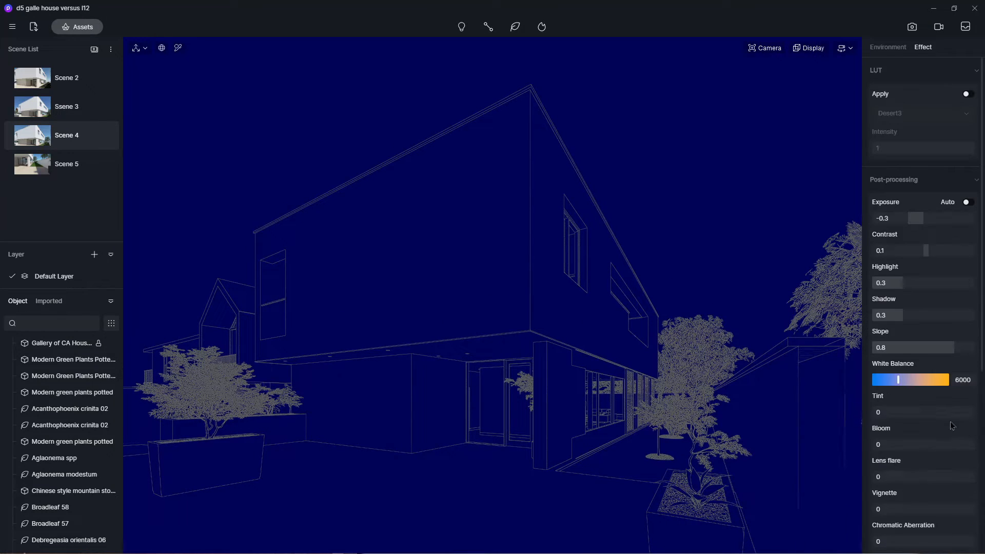
{"action": "scroll", "coordinate": [951, 426], "scroll_direction": "down", "scroll_amount": 6}
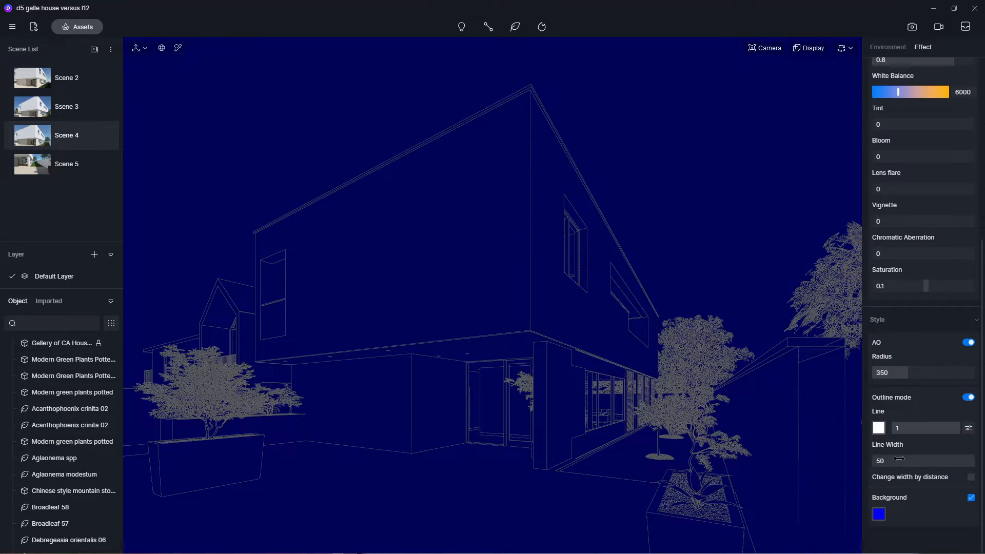
{"action": "left_click", "coordinate": [878, 514]}
{"action": "scroll", "coordinate": [918, 513], "scroll_direction": "down", "scroll_amount": 3}
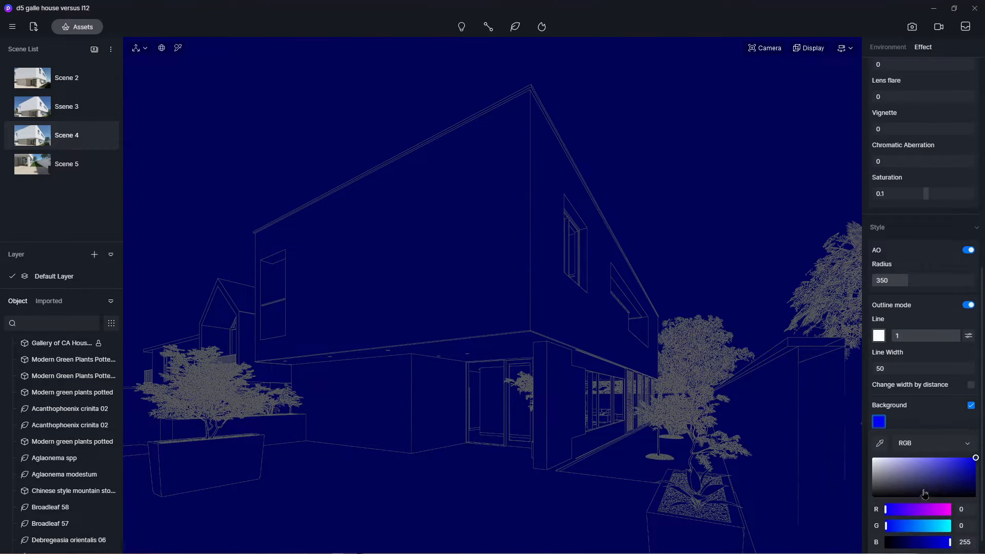
{"action": "left_click_drag", "start_coordinate": [925, 493], "coordinate": [872, 477]}
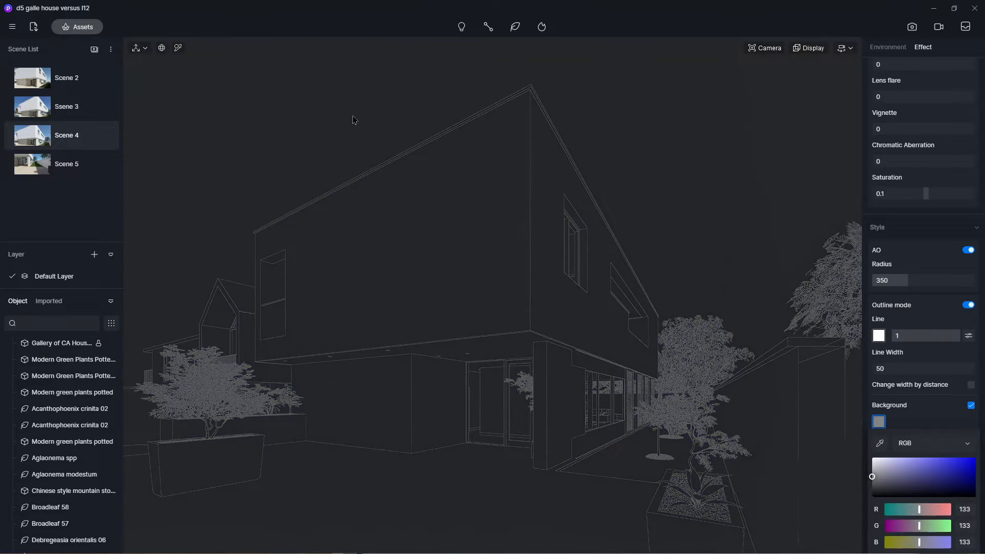
Step: Try tinting the Outline mode background by varying its green value, and return green to 133
{"action": "left_click", "coordinate": [949, 526]}
{"action": "left_click", "coordinate": [895, 524]}
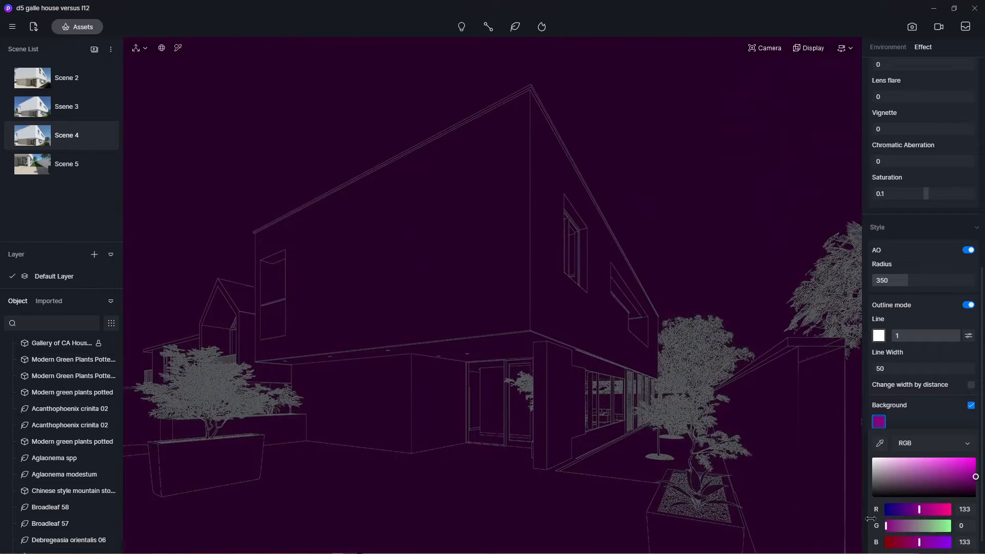
{"action": "left_click_drag", "start_coordinate": [895, 523], "coordinate": [914, 523]}
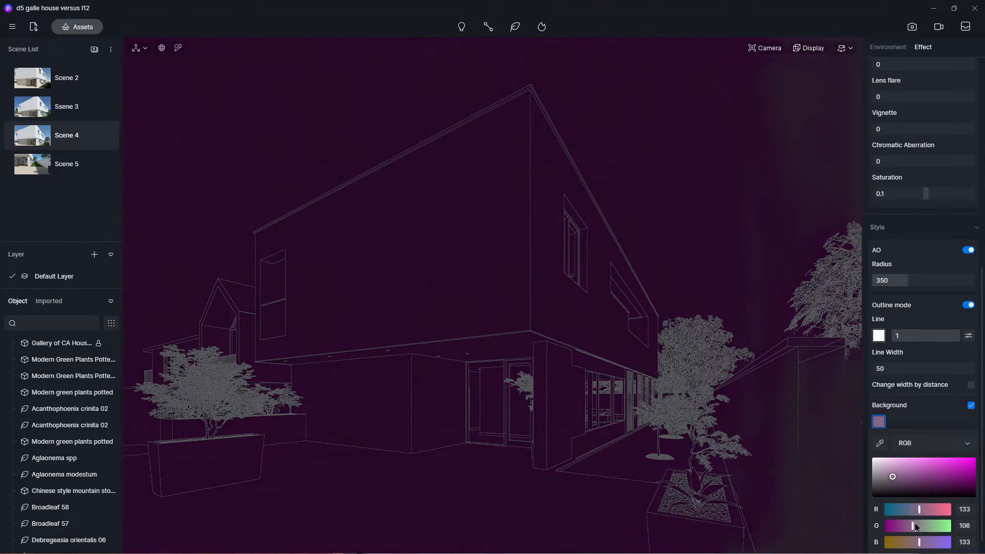
{"action": "left_click", "coordinate": [964, 527]}
{"action": "type", "text": "133"}
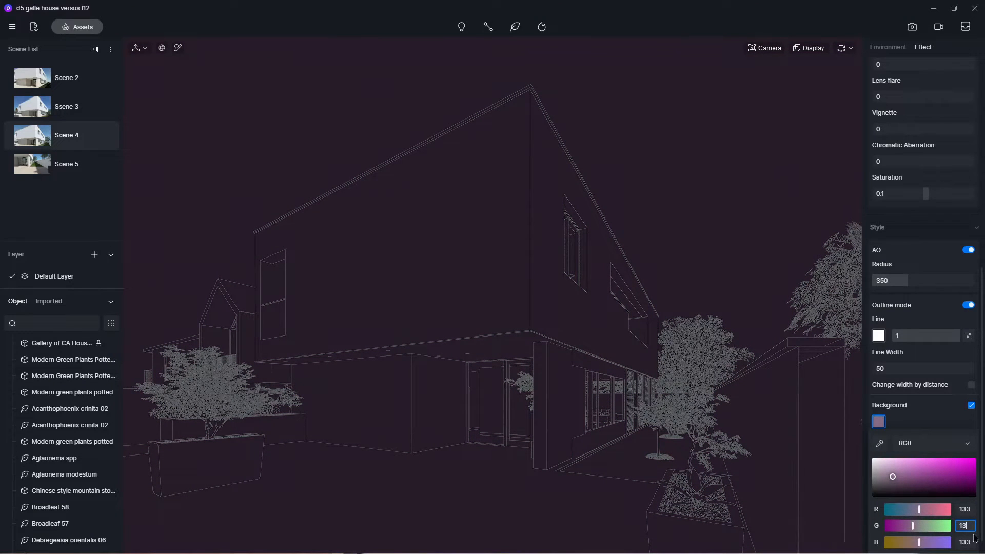
{"action": "key", "text": "Return"}
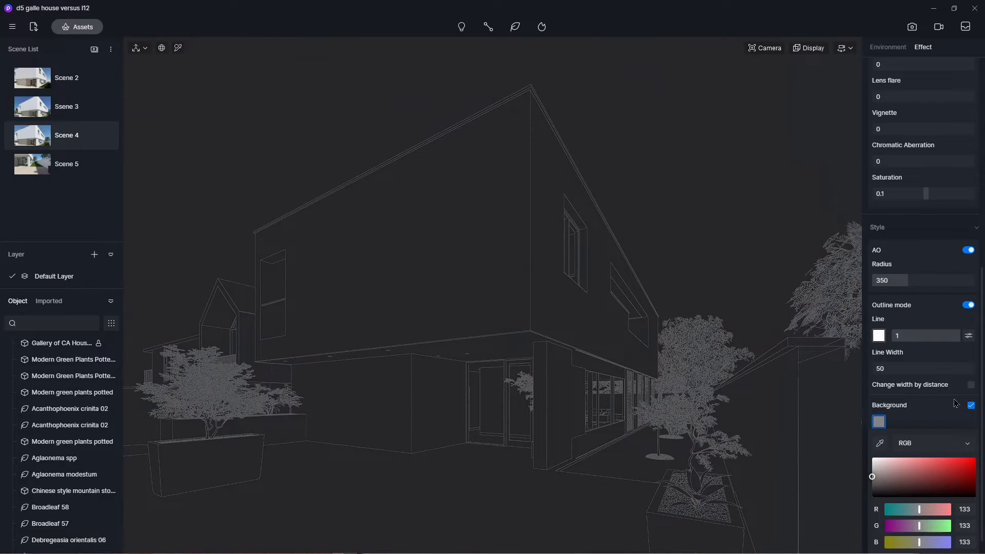
Step: Turn off both AO and Outline mode to return Scene 4 to the realistic look
{"action": "left_click", "coordinate": [969, 310]}
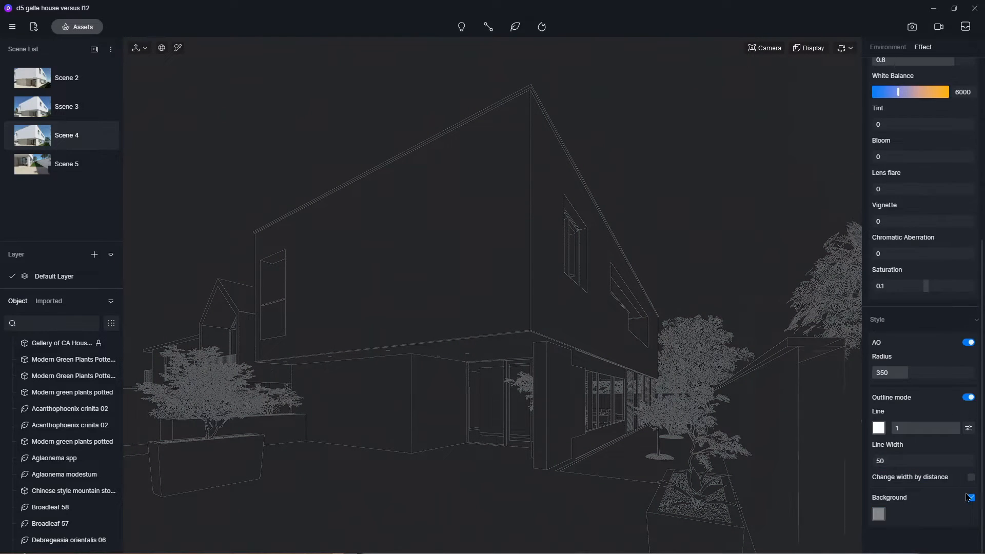
{"action": "left_click", "coordinate": [968, 342]}
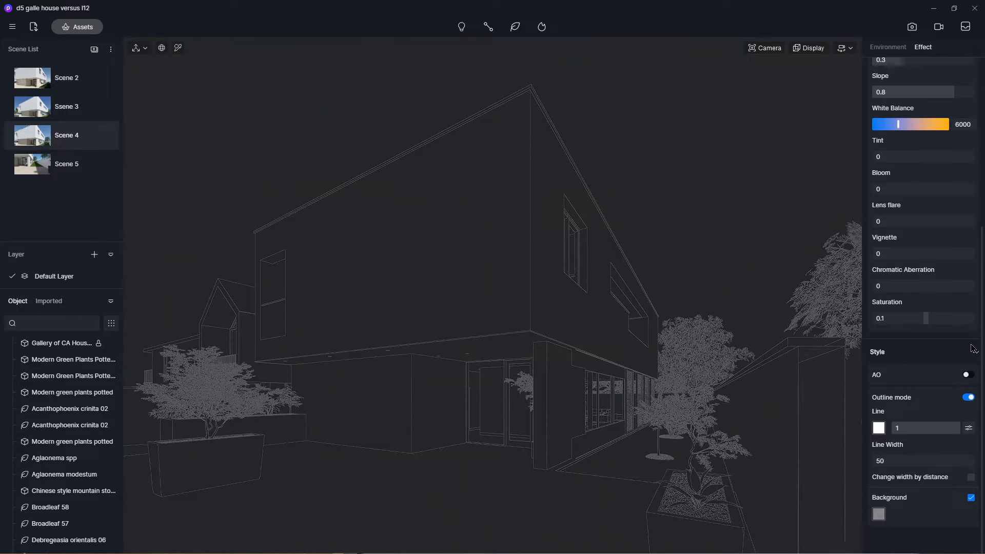
{"action": "left_click", "coordinate": [968, 396]}
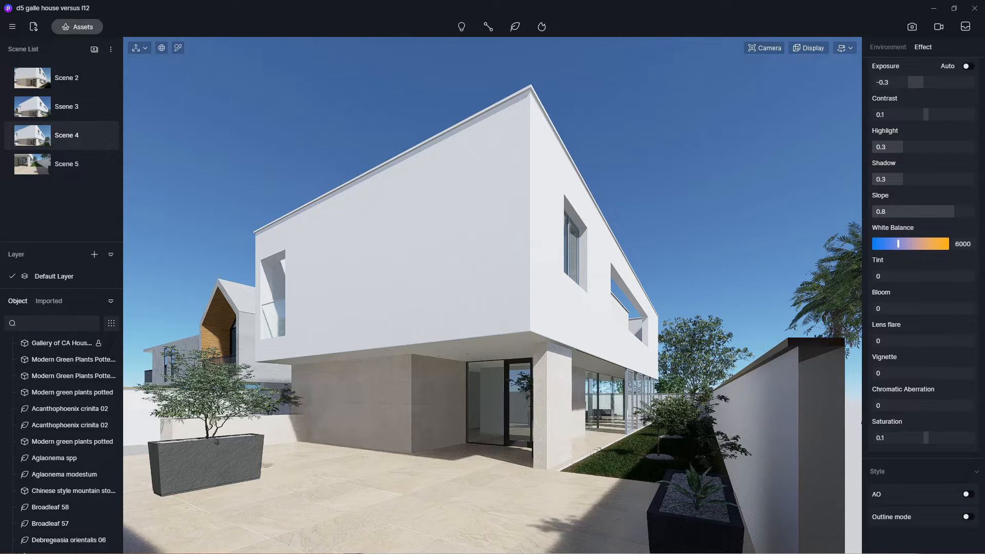
Step: Open the image render settings, disable Channels output and choose the 5:5 aspect ratio
{"action": "mouse_move", "coordinate": [702, 547]}
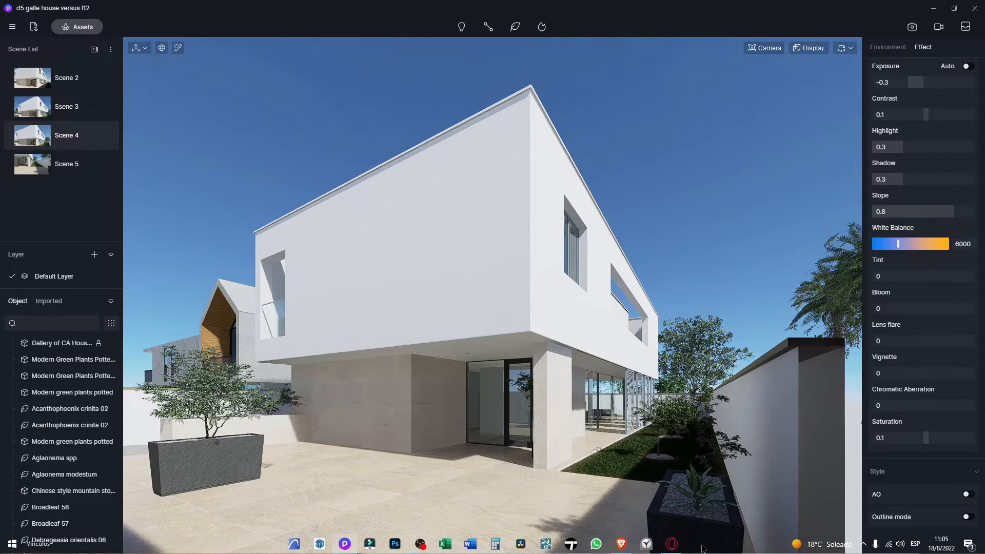
{"action": "left_click", "coordinate": [920, 31]}
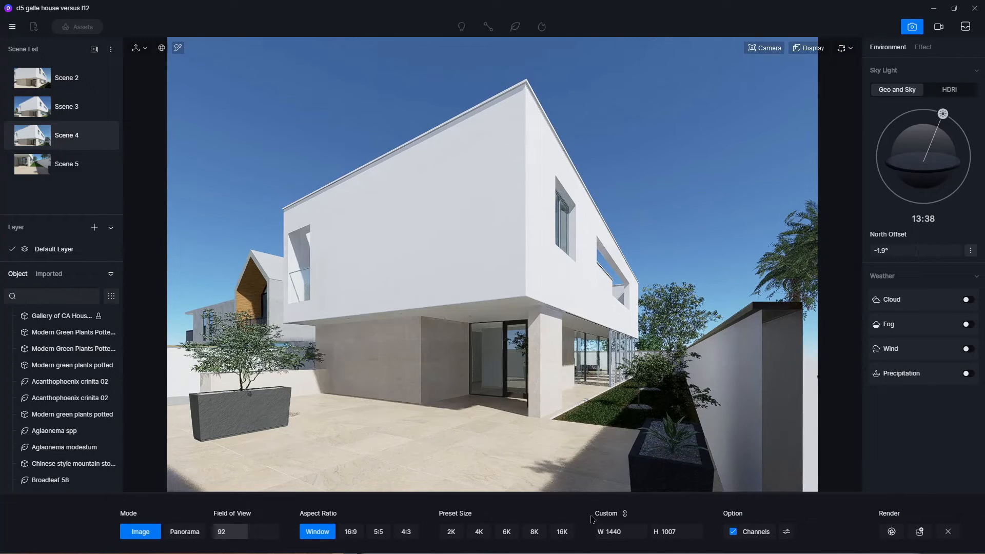
{"action": "left_click", "coordinate": [733, 531]}
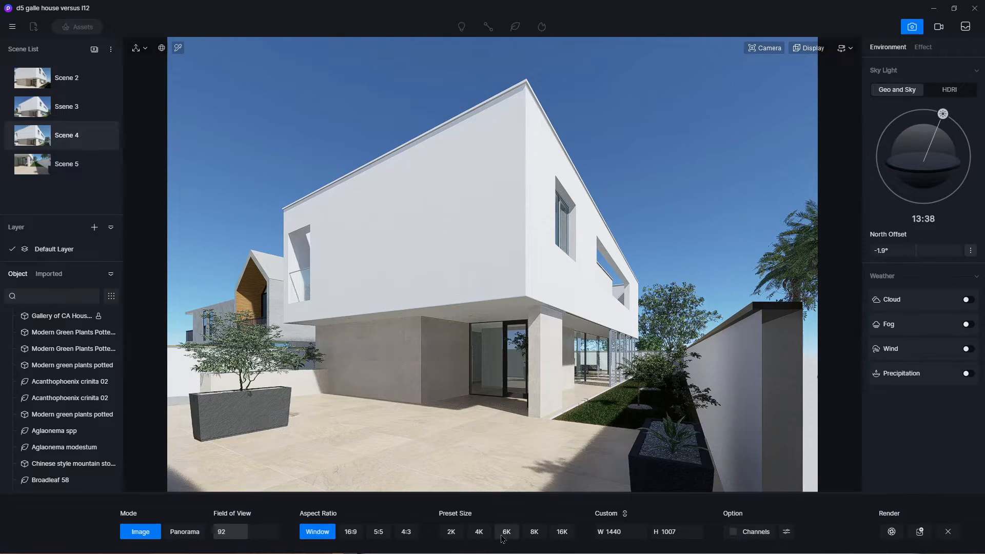
{"action": "left_click", "coordinate": [405, 533]}
{"action": "left_click", "coordinate": [379, 532]}
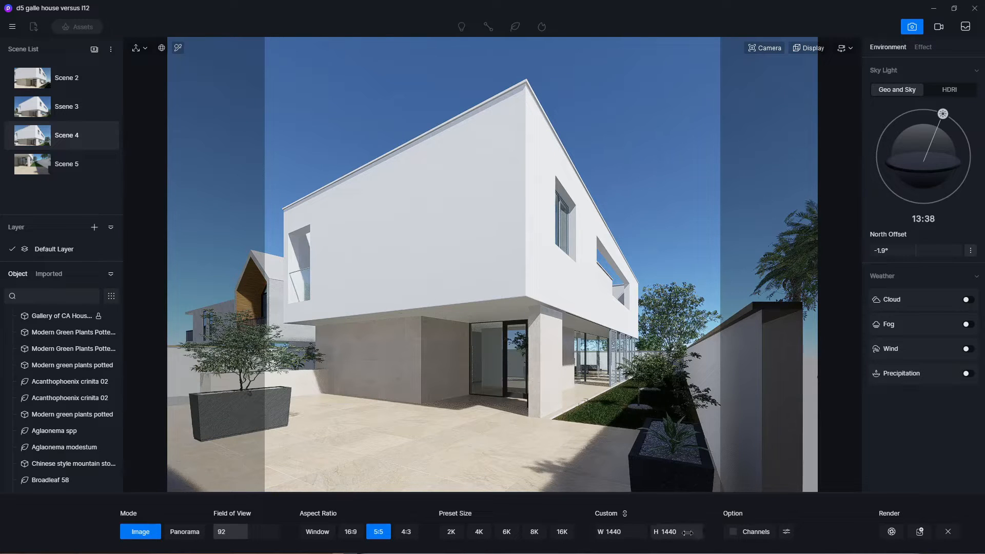
Step: Set the custom image width to 4000 and render the view to a PNG file on the desktop under the suggested name
{"action": "left_click", "coordinate": [618, 531]}
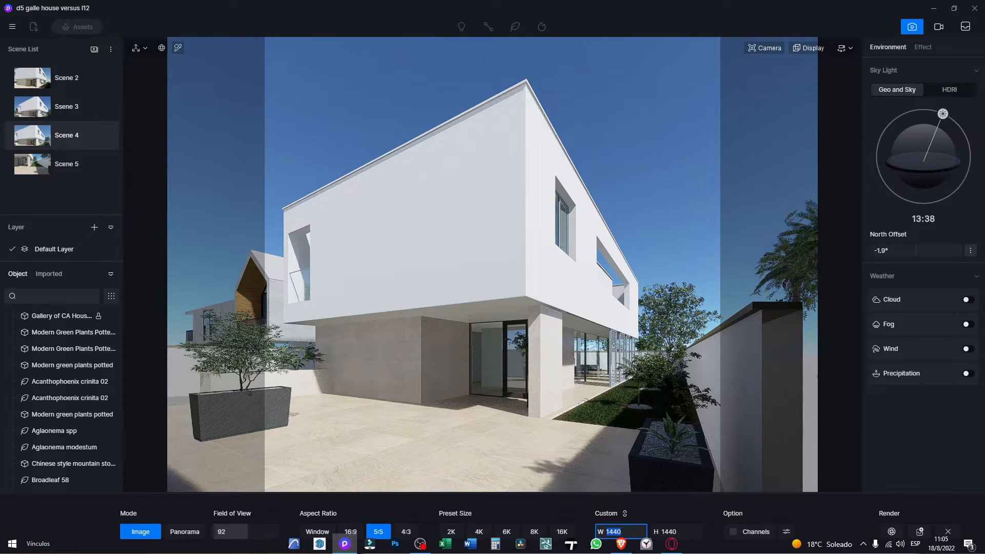
{"action": "type", "text": "4000"}
{"action": "left_click", "coordinate": [657, 285]}
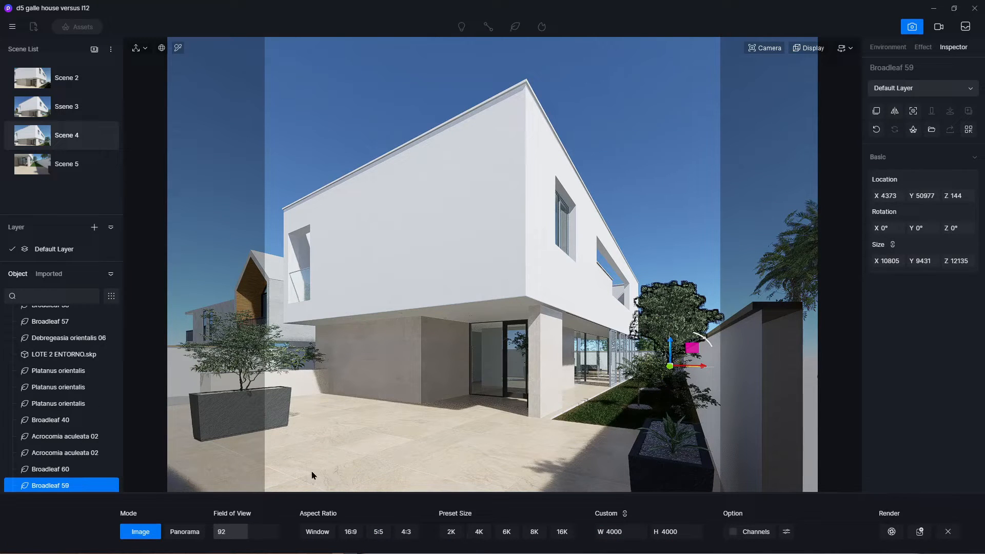
{"action": "left_click", "coordinate": [919, 531]}
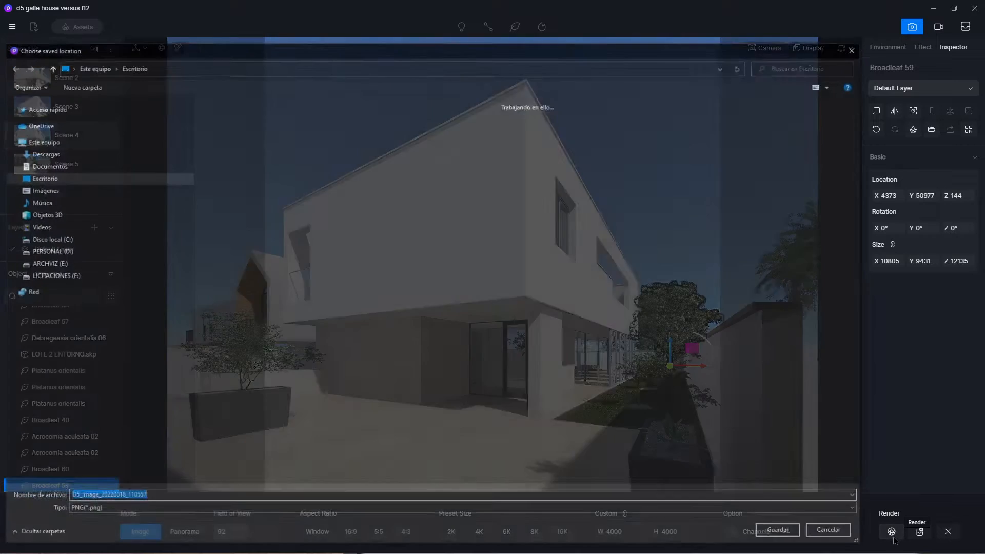
{"action": "left_click", "coordinate": [785, 534]}
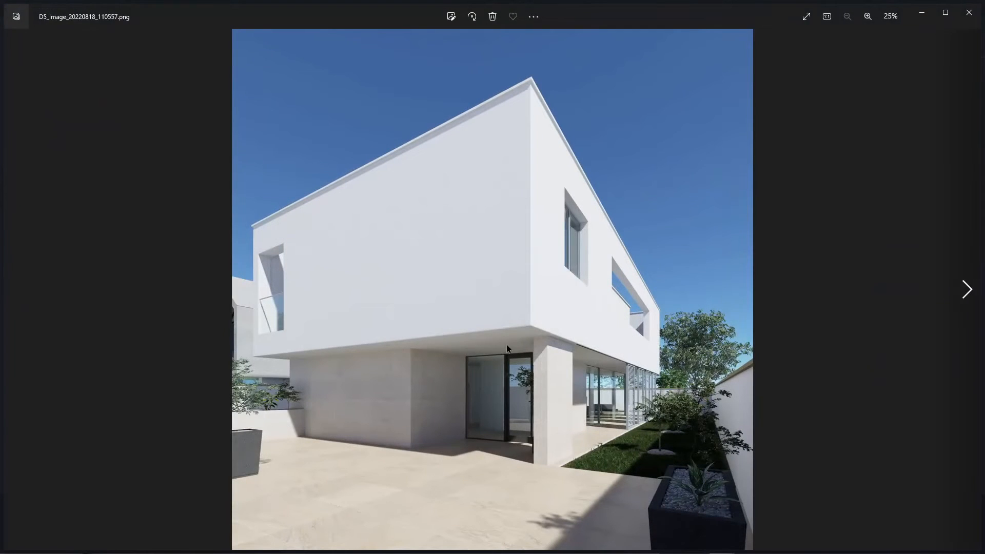
Step: View the rendered PNG at actual size and examine the grass strip, its edge along the paving and the planter up close
{"action": "right_click", "coordinate": [532, 257]}
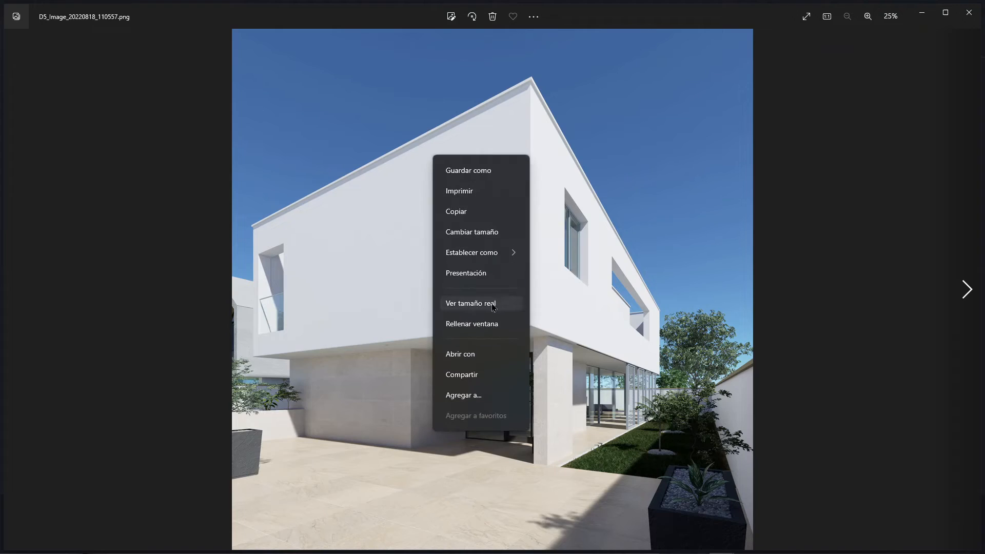
{"action": "left_click", "coordinate": [504, 303]}
{"action": "left_click_drag", "start_coordinate": [604, 358], "coordinate": [472, 171]}
{"action": "left_click_drag", "start_coordinate": [707, 388], "coordinate": [586, 171]}
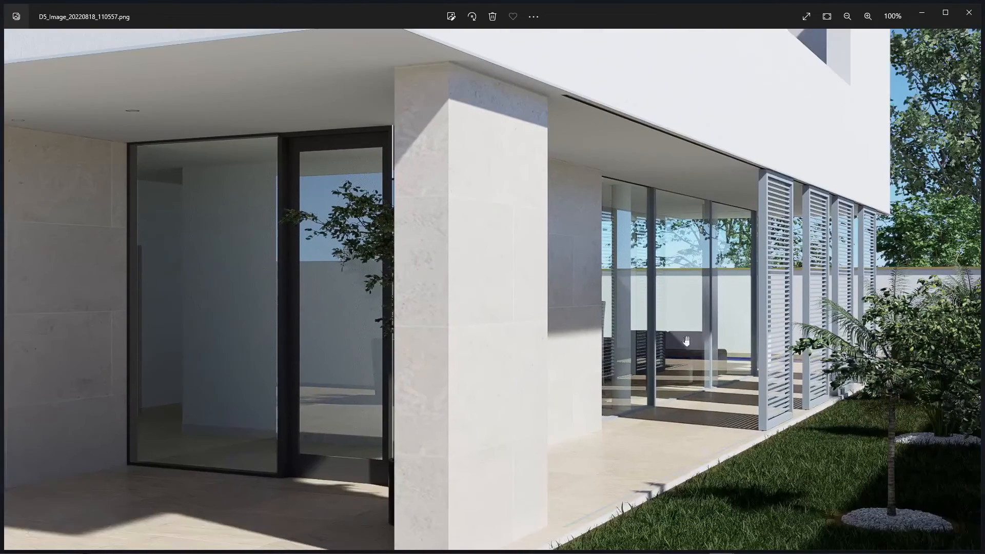
{"action": "left_click_drag", "start_coordinate": [774, 409], "coordinate": [594, 215]}
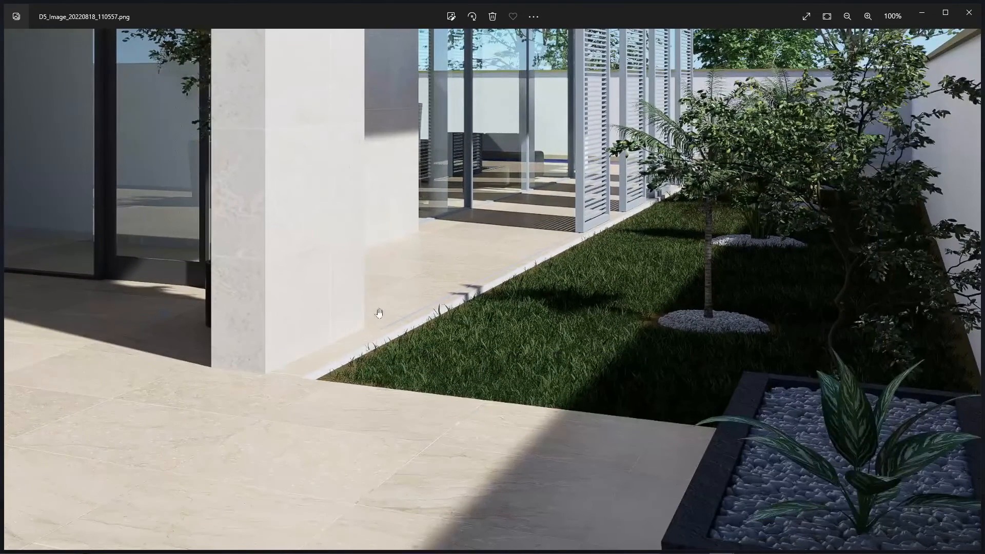
{"action": "left_click_drag", "start_coordinate": [493, 346], "coordinate": [409, 347]}
{"action": "scroll", "coordinate": [410, 347], "scroll_direction": "up", "scroll_amount": 4}
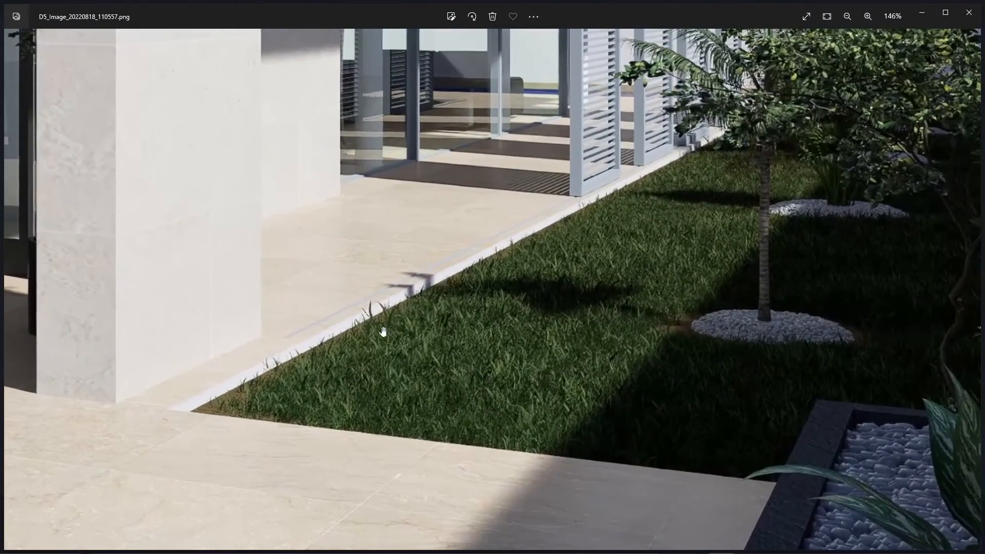
{"action": "scroll", "coordinate": [558, 359], "scroll_direction": "down", "scroll_amount": 5}
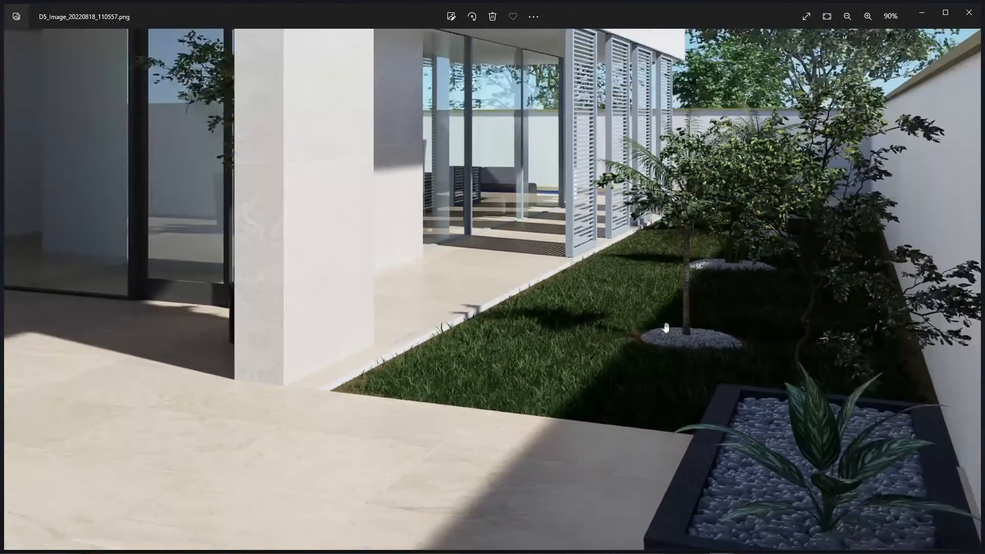
{"action": "scroll", "coordinate": [492, 368], "scroll_direction": "up", "scroll_amount": 5}
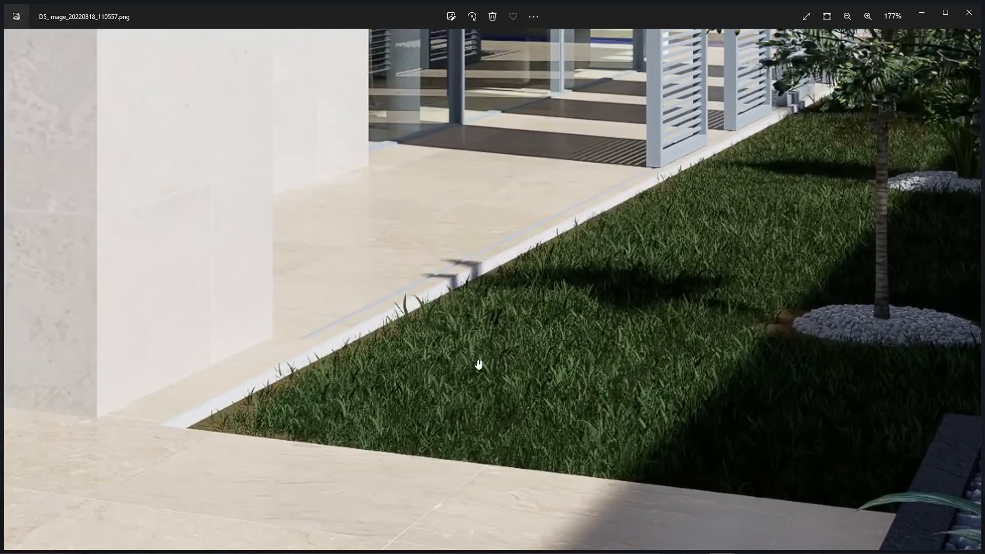
{"action": "scroll", "coordinate": [491, 344], "scroll_direction": "down", "scroll_amount": 4}
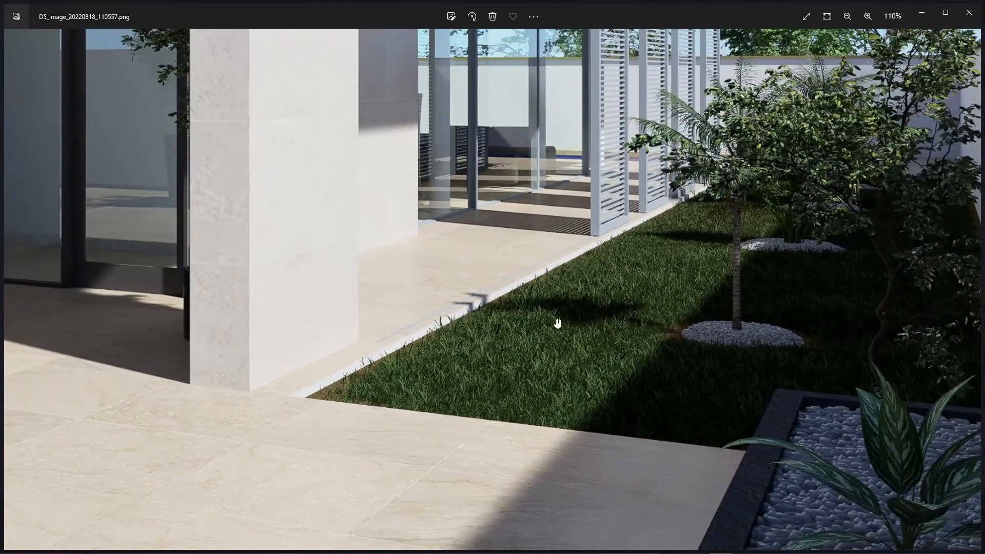
Step: Examine the entrance and paved terrace in the render, and compare them with the whole house view
{"action": "left_click_drag", "start_coordinate": [604, 360], "coordinate": [738, 378]}
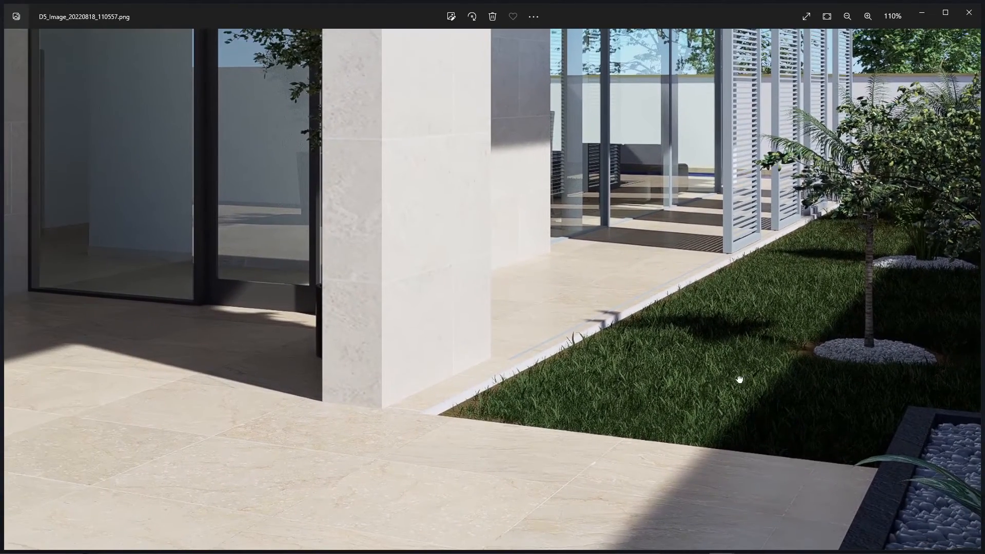
{"action": "scroll", "coordinate": [791, 358], "scroll_direction": "down", "scroll_amount": 1}
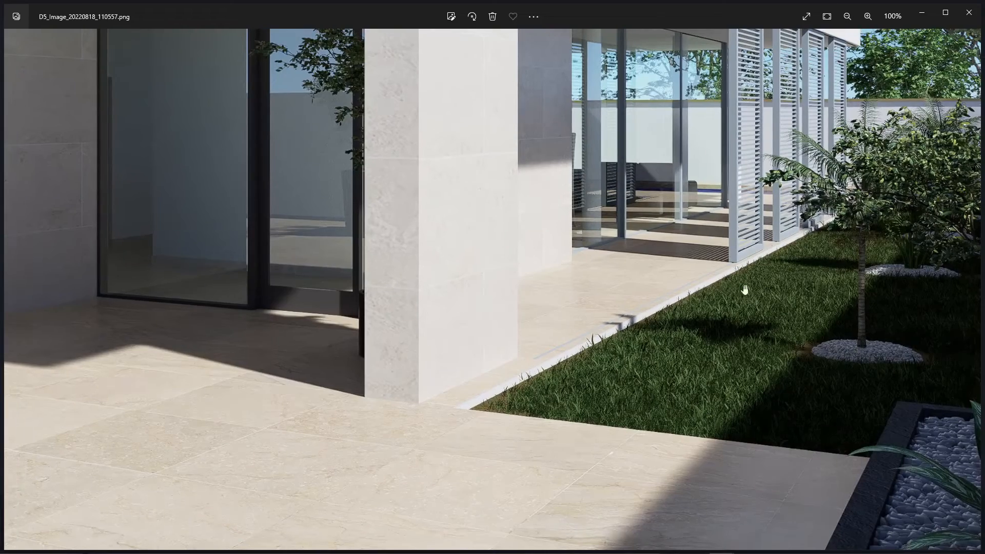
{"action": "scroll", "coordinate": [851, 341], "scroll_direction": "down", "scroll_amount": 4}
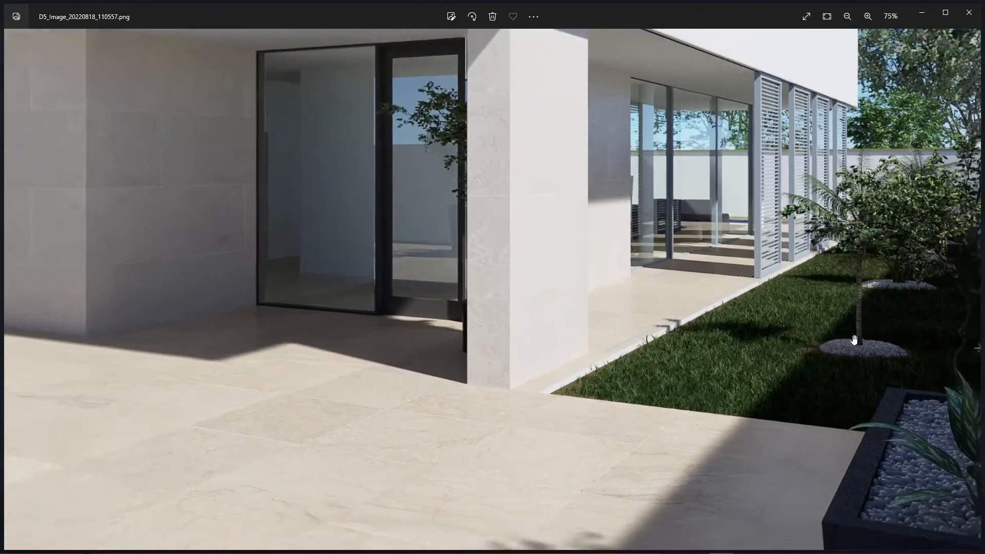
{"action": "scroll", "coordinate": [855, 336], "scroll_direction": "down", "scroll_amount": 4}
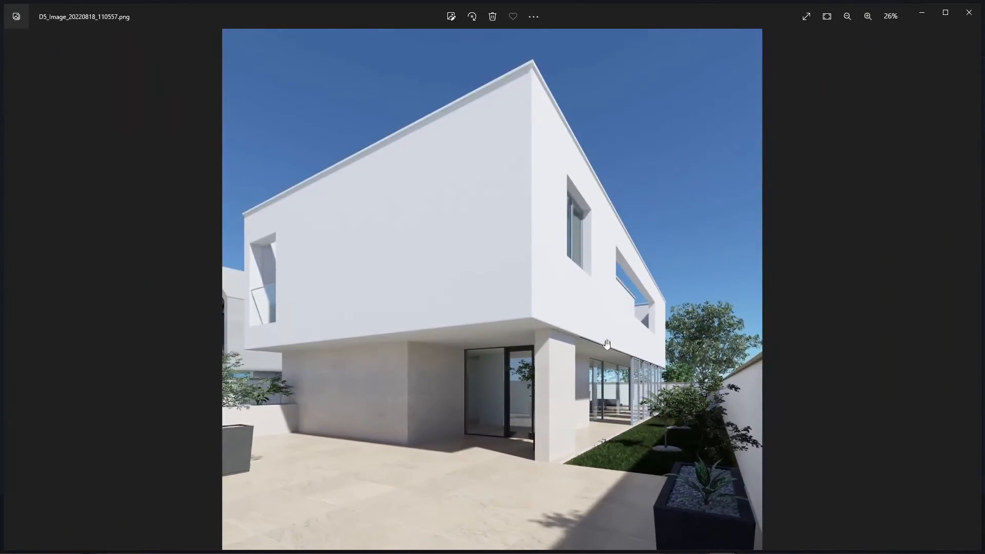
{"action": "scroll", "coordinate": [577, 381], "scroll_direction": "up", "scroll_amount": 4}
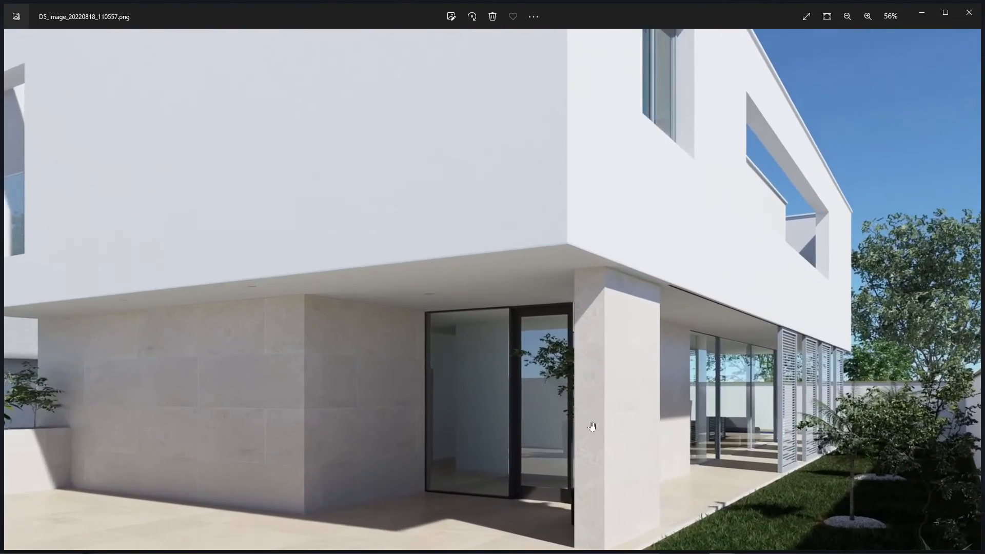
{"action": "scroll", "coordinate": [541, 357], "scroll_direction": "down", "scroll_amount": 5}
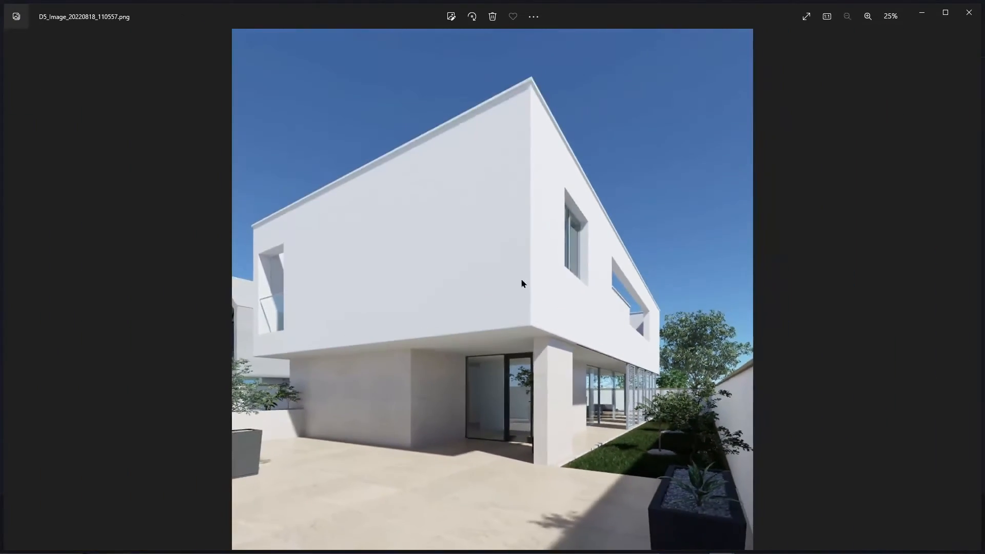
Step: Return the render to actual size and inspect the glazed entrance, floor tiles, lawn, trees and pebble planter
{"action": "right_click", "coordinate": [523, 282]}
{"action": "left_click", "coordinate": [566, 424]}
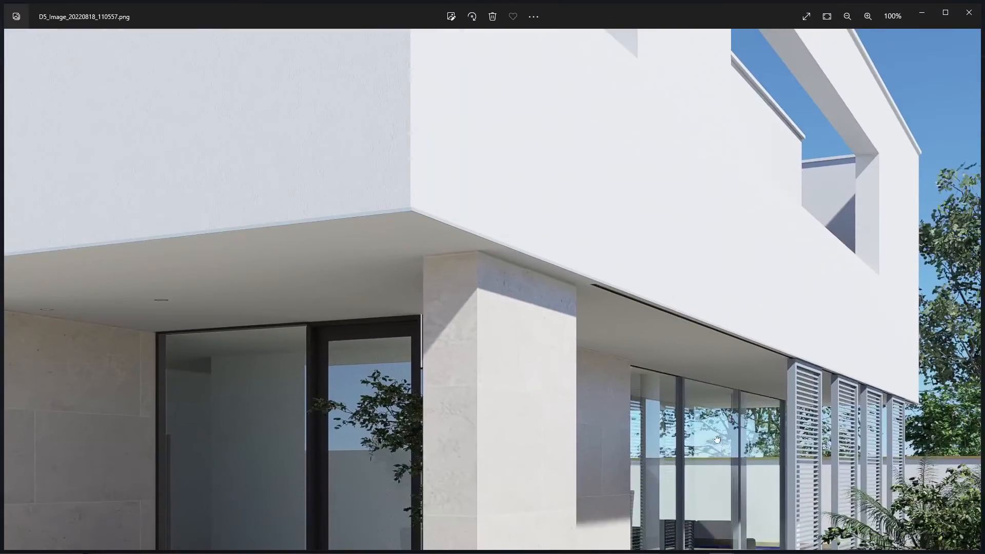
{"action": "left_click_drag", "start_coordinate": [717, 440], "coordinate": [523, 408]}
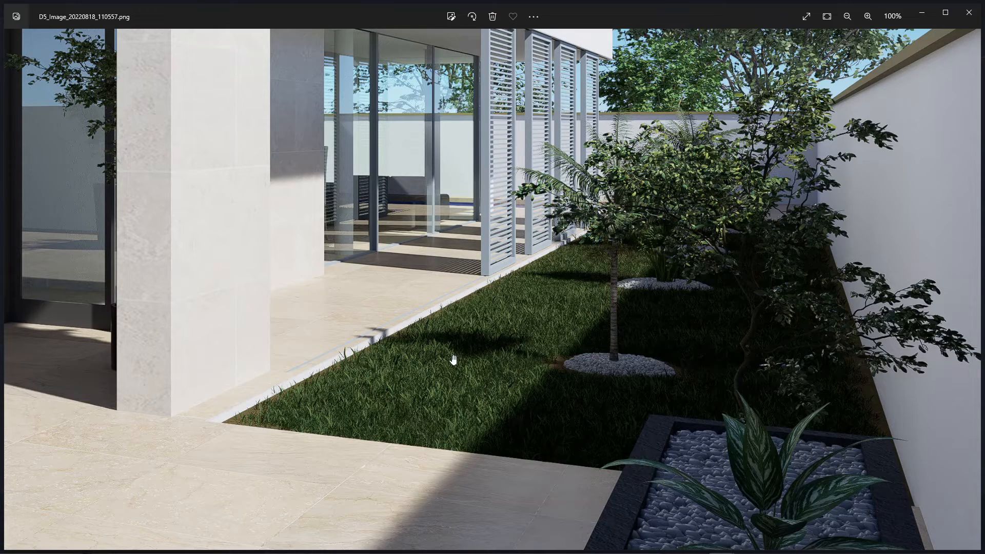
{"action": "left_click_drag", "start_coordinate": [580, 288], "coordinate": [619, 338]}
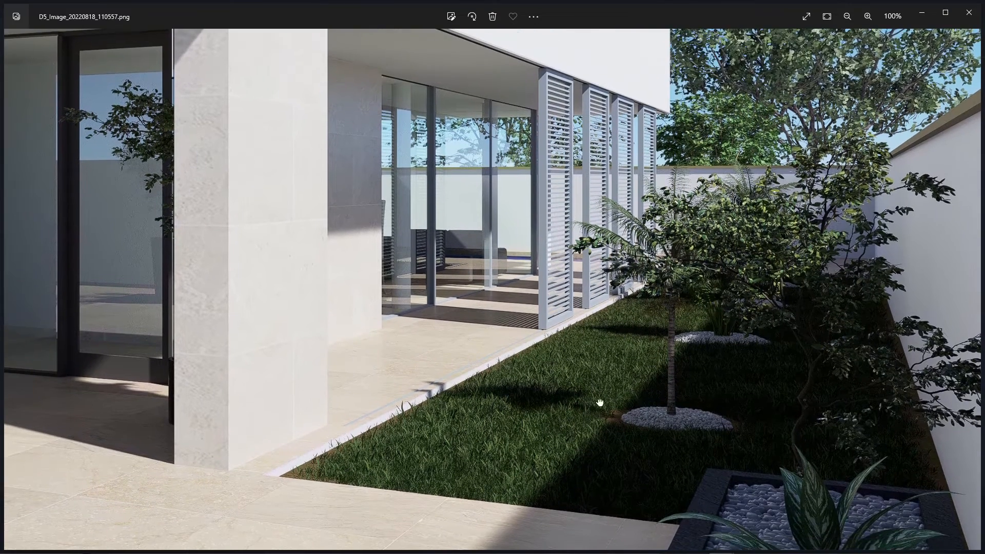
{"action": "left_click_drag", "start_coordinate": [600, 403], "coordinate": [728, 341]}
{"action": "left_click_drag", "start_coordinate": [554, 362], "coordinate": [706, 344]}
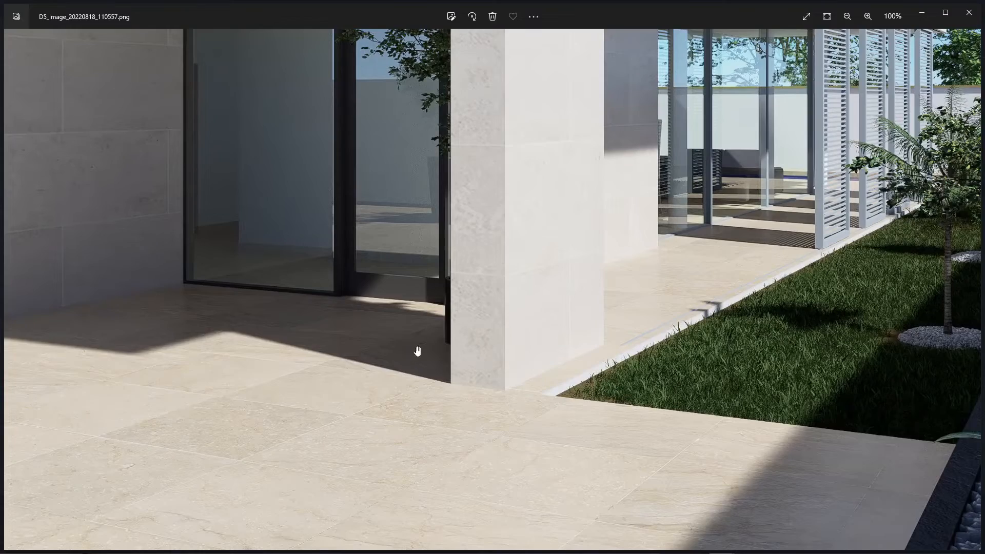
{"action": "left_click_drag", "start_coordinate": [426, 304], "coordinate": [444, 343]}
{"action": "left_click_drag", "start_coordinate": [371, 257], "coordinate": [615, 309]}
{"action": "left_click_drag", "start_coordinate": [713, 386], "coordinate": [408, 149]}
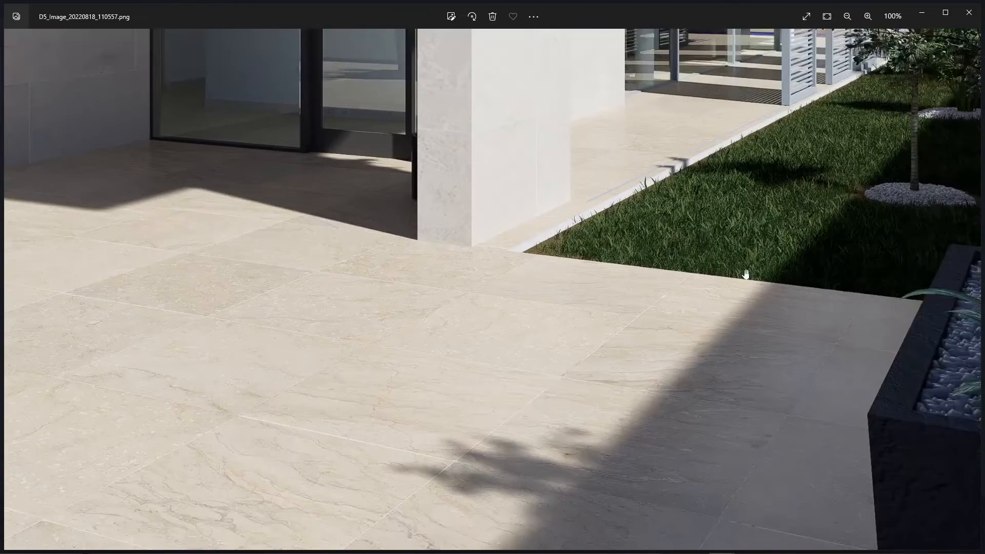
{"action": "left_click_drag", "start_coordinate": [745, 274], "coordinate": [477, 282]}
{"action": "left_click_drag", "start_coordinate": [585, 246], "coordinate": [604, 332]}
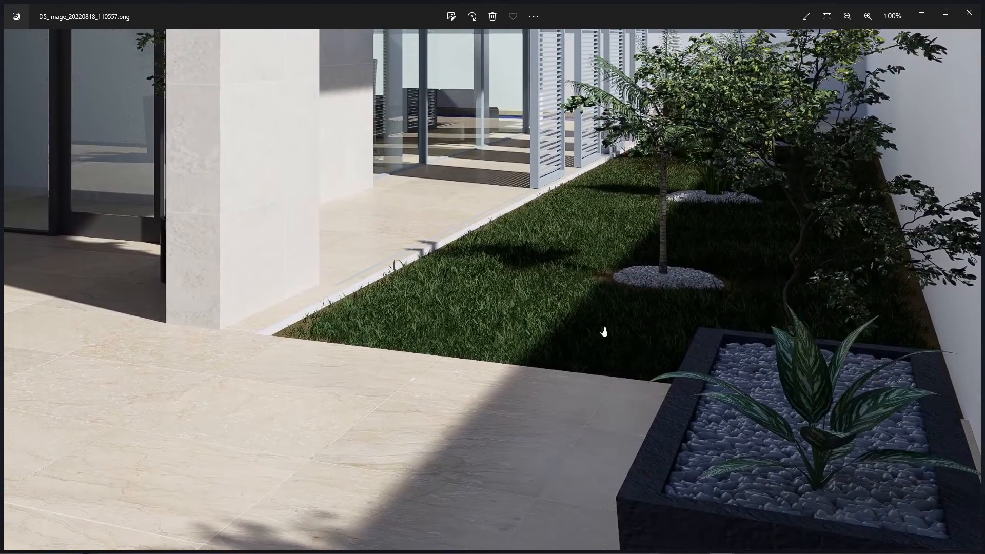
{"action": "left_click_drag", "start_coordinate": [561, 295], "coordinate": [486, 355]}
{"action": "mouse_move", "coordinate": [648, 283]}
{"action": "left_mouse_down"}
{"action": "mouse_move", "coordinate": [523, 336]}
{"action": "mouse_move", "coordinate": [524, 316]}
{"action": "left_mouse_up"}
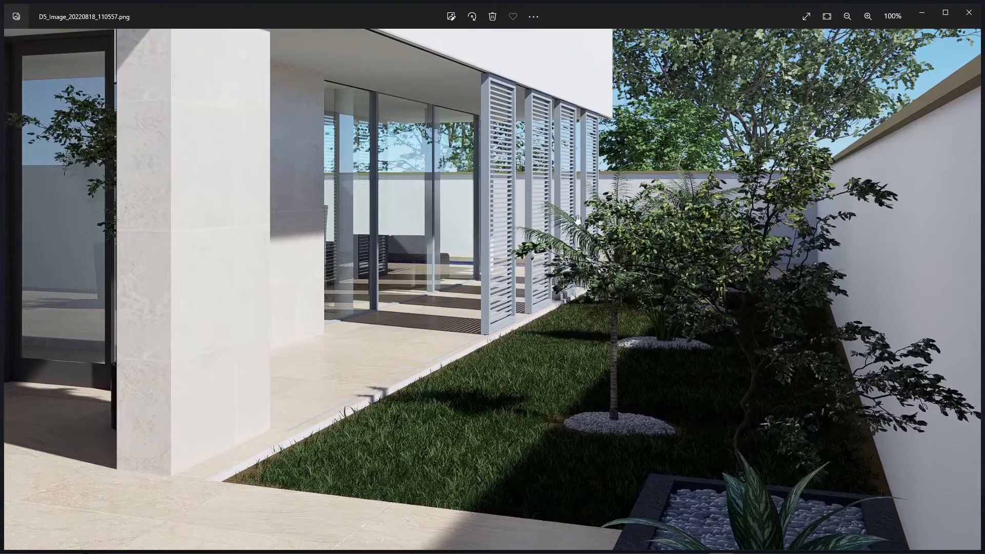
Step: Examine the entrance wall and the whole house in the PNG render, and dismiss the image and the finished render dialog
{"action": "left_click_drag", "start_coordinate": [495, 402], "coordinate": [738, 362]}
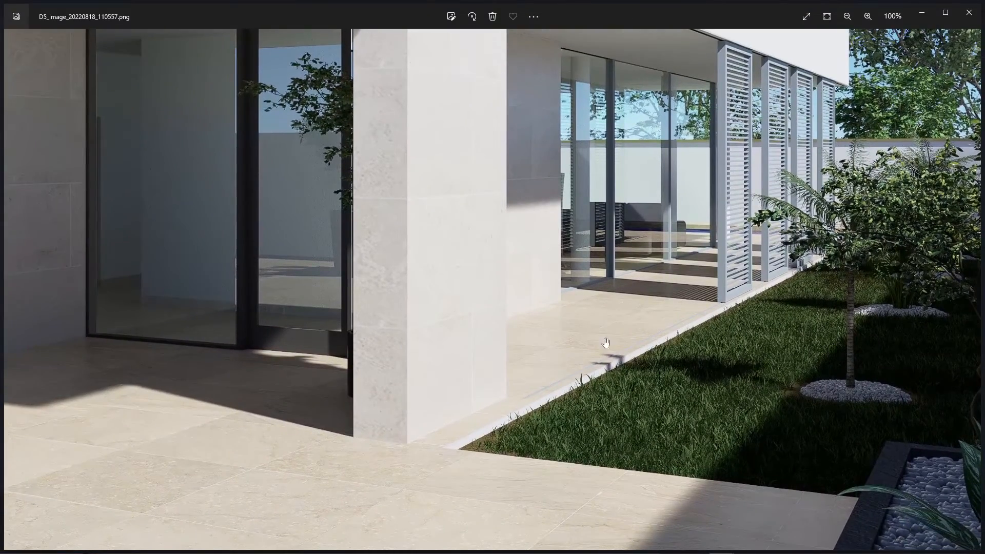
{"action": "scroll", "coordinate": [606, 342], "scroll_direction": "down", "scroll_amount": 5}
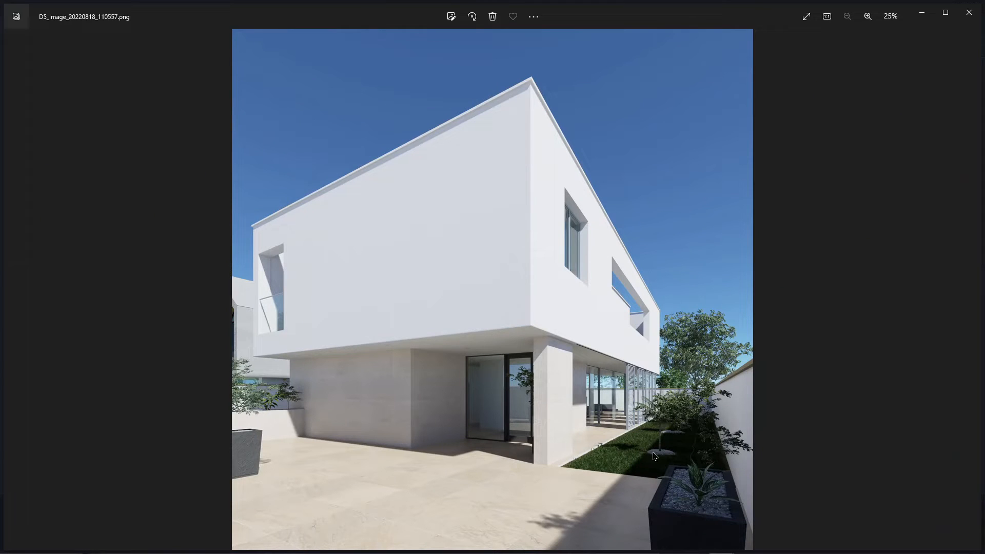
{"action": "left_click", "coordinate": [968, 12]}
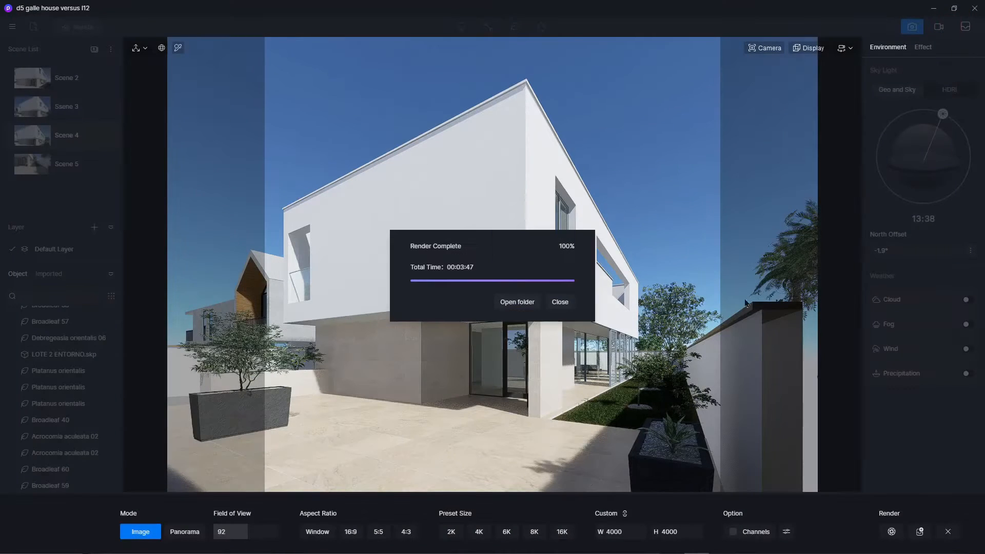
{"action": "left_click", "coordinate": [558, 302]}
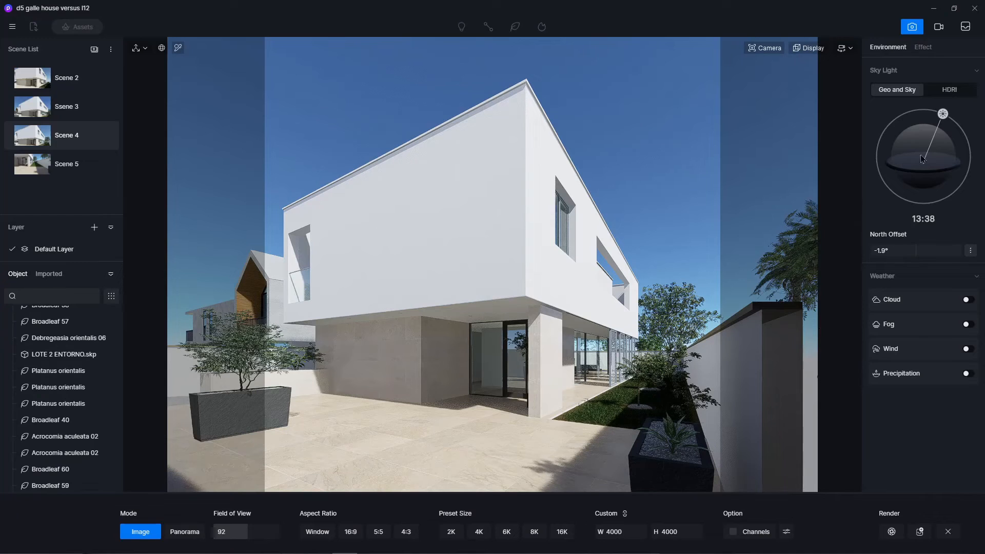
Step: Switch the viewport display mode to Clay Model
{"action": "left_click", "coordinate": [850, 50]}
{"action": "left_click", "coordinate": [817, 51]}
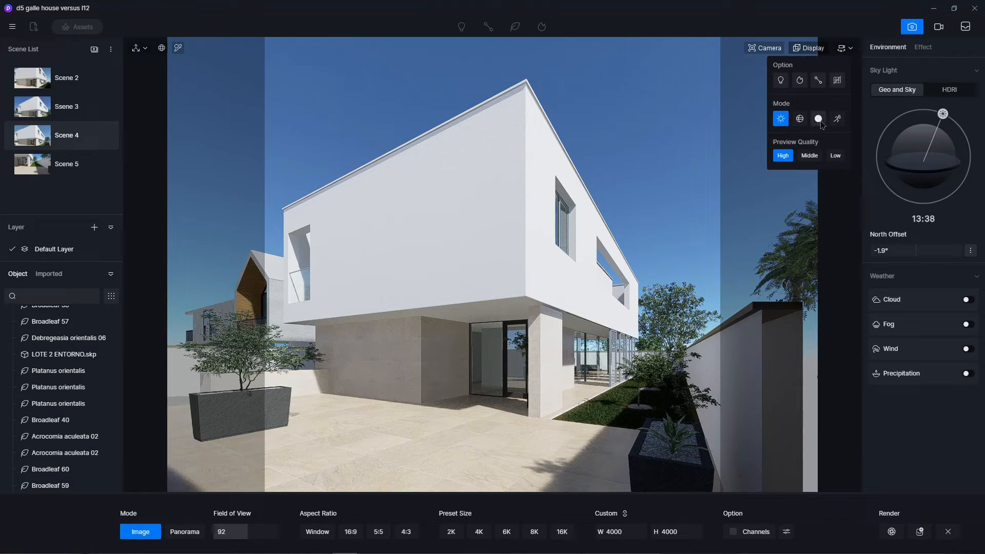
{"action": "left_click", "coordinate": [819, 120]}
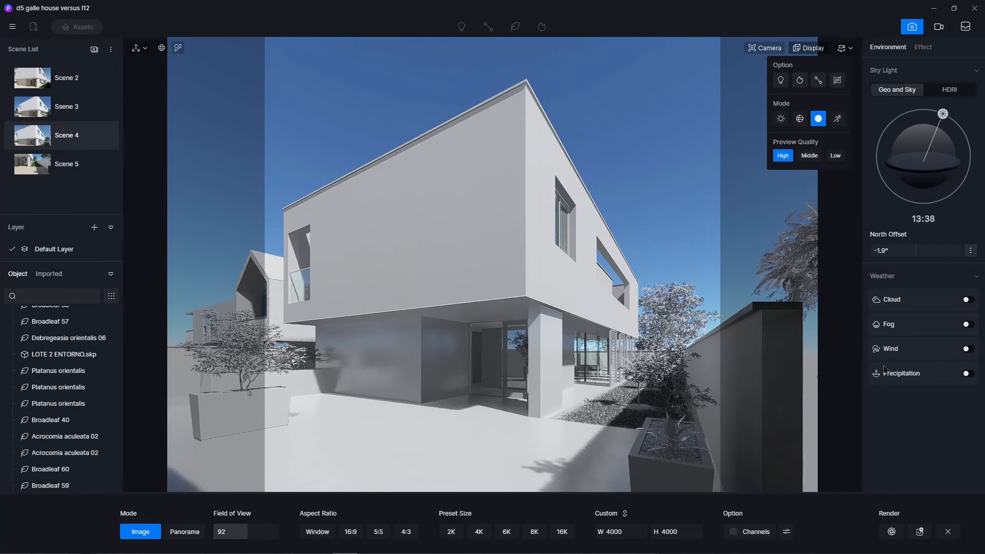
Step: Enable the AO style in the effect settings for Scene 4
{"action": "left_click", "coordinate": [922, 48]}
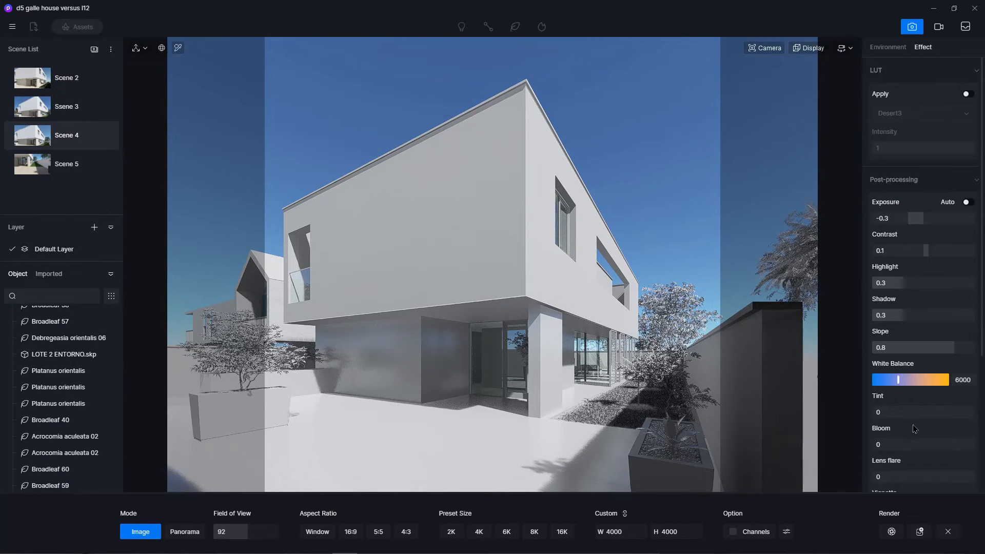
{"action": "scroll", "coordinate": [915, 429], "scroll_direction": "down", "scroll_amount": 4}
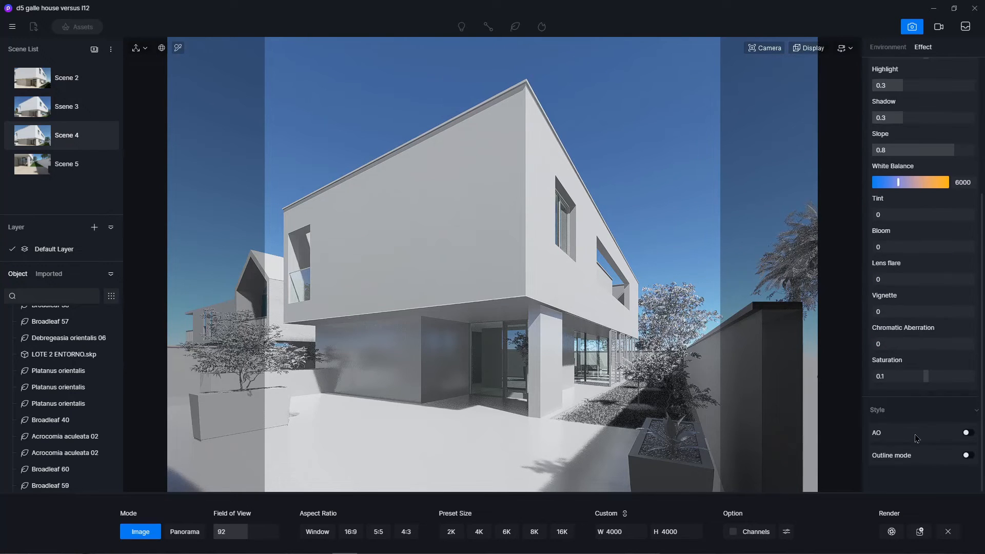
{"action": "left_click", "coordinate": [967, 434]}
{"action": "left_click", "coordinate": [967, 433]}
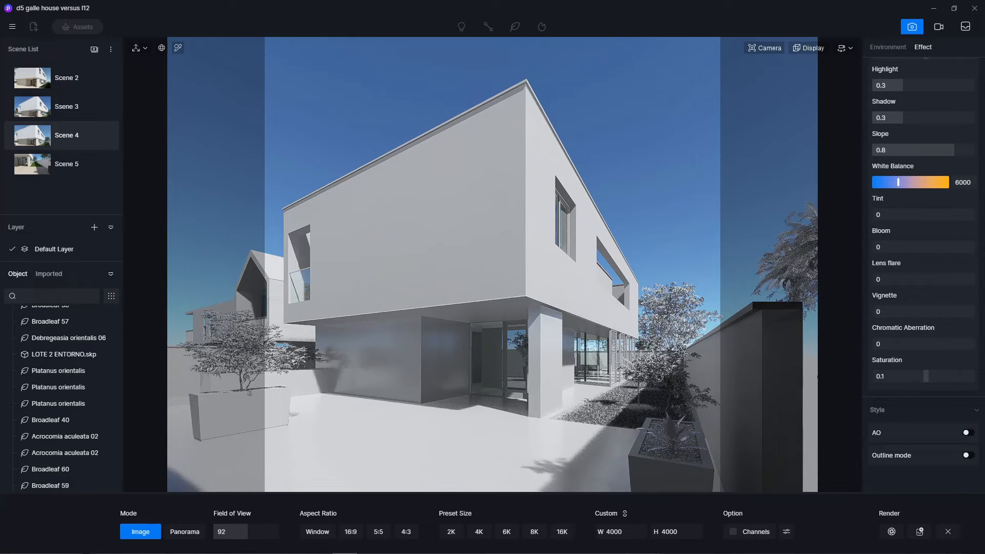
{"action": "left_click", "coordinate": [968, 433]}
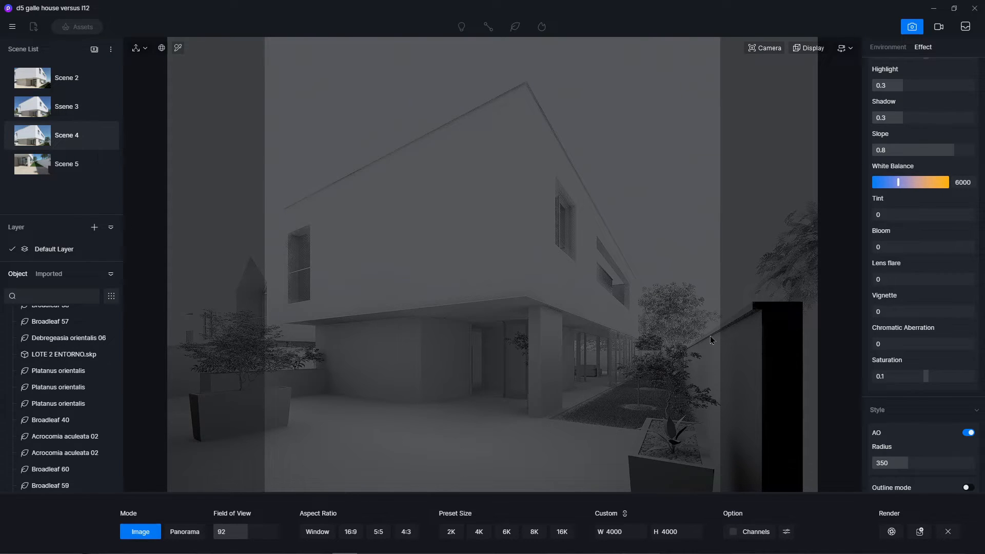
Step: Switch the viewport from Clay Model back to the regular lit mode, and toggle AO off and on again
{"action": "left_click", "coordinate": [817, 50]}
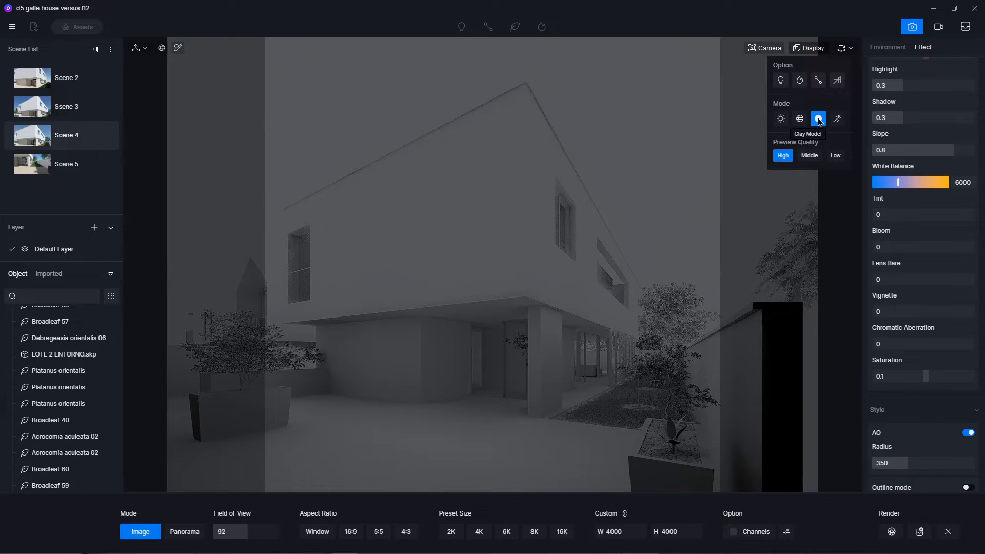
{"action": "left_click", "coordinate": [781, 118]}
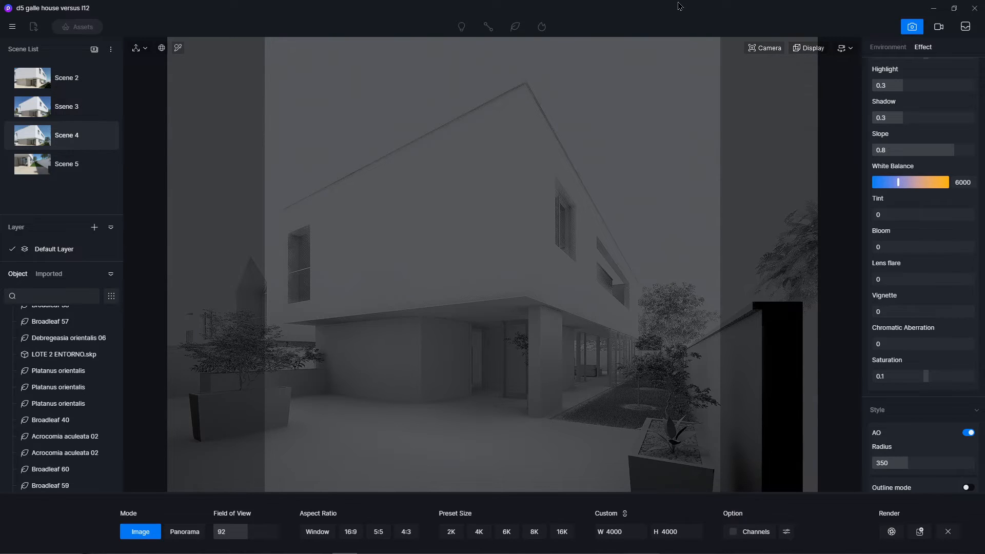
{"action": "left_click", "coordinate": [969, 434]}
{"action": "left_click", "coordinate": [969, 433]}
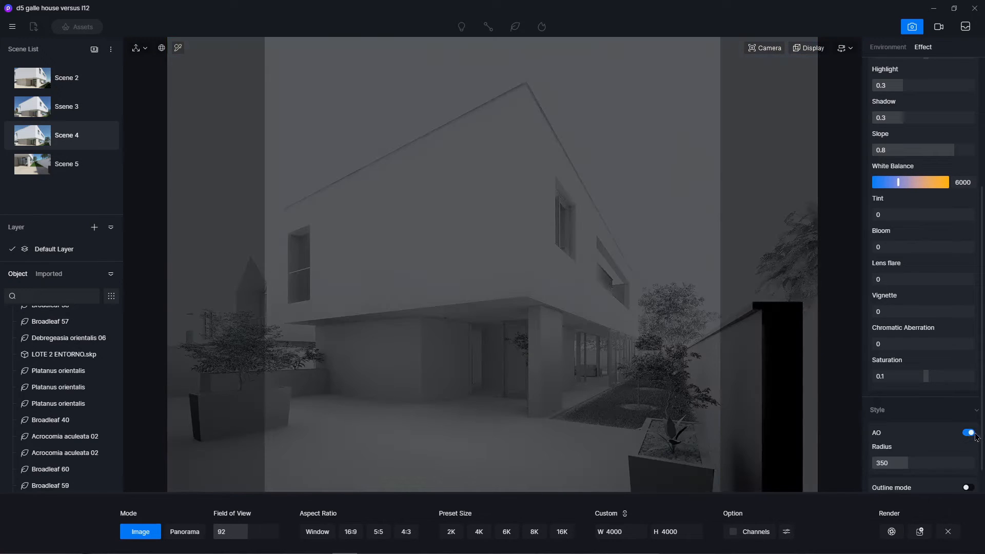
Step: Enable Outline mode alongside AO and set its background colour to white, RGB 255, 255, 255
{"action": "scroll", "coordinate": [922, 422], "scroll_direction": "down", "scroll_amount": 1}
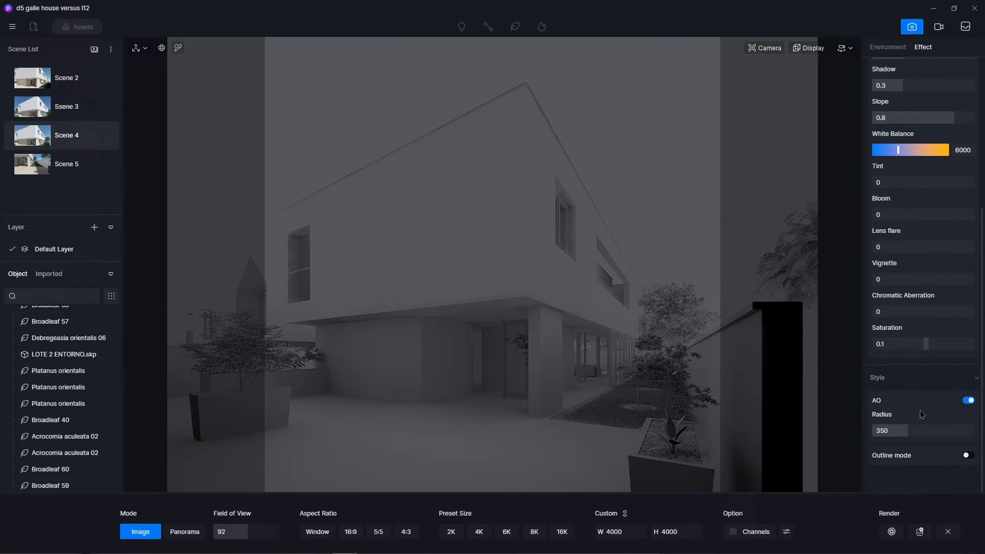
{"action": "left_click", "coordinate": [967, 455]}
{"action": "scroll", "coordinate": [943, 433], "scroll_direction": "down", "scroll_amount": 4}
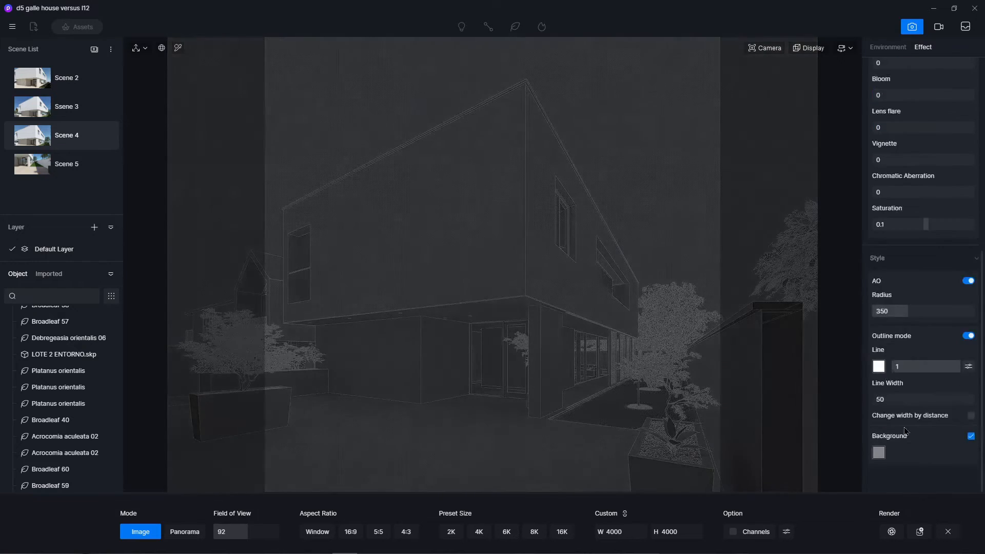
{"action": "left_click", "coordinate": [879, 451]}
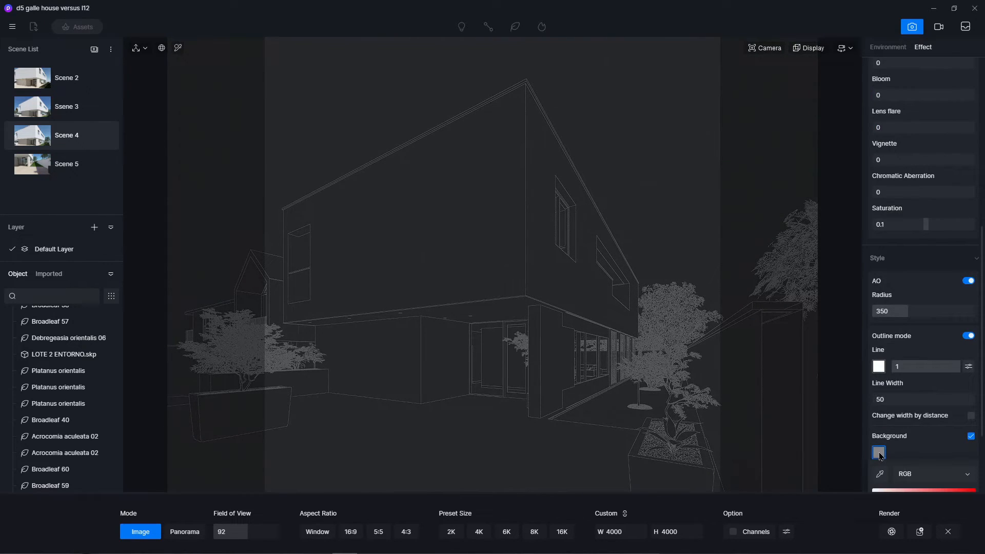
{"action": "scroll", "coordinate": [906, 459], "scroll_direction": "down", "scroll_amount": 3}
{"action": "left_click_drag", "start_coordinate": [873, 396], "coordinate": [875, 400]}
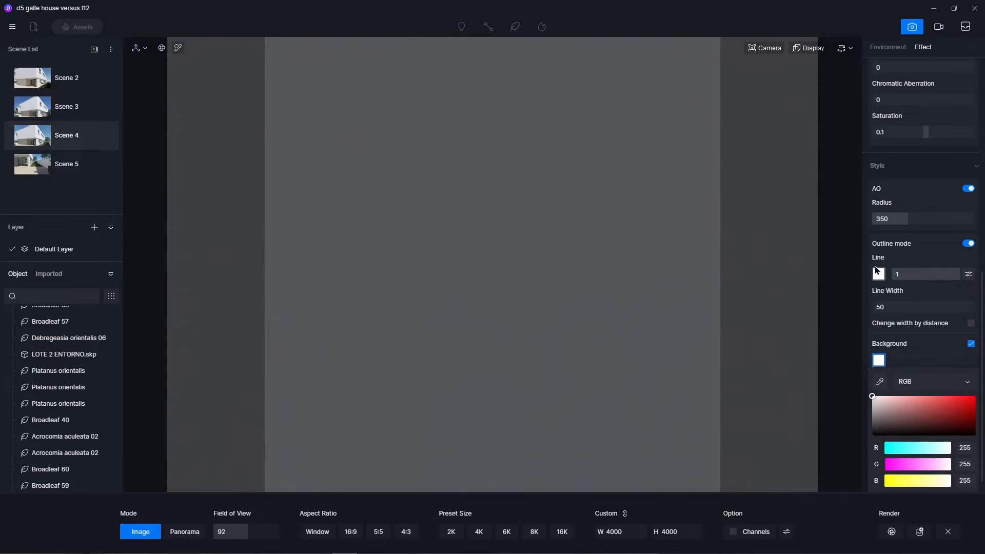
Step: Set the outline's line colour to blue, RGB 27, 0, 255, and turn off the outline background
{"action": "left_click", "coordinate": [897, 289]}
{"action": "left_click", "coordinate": [879, 366]}
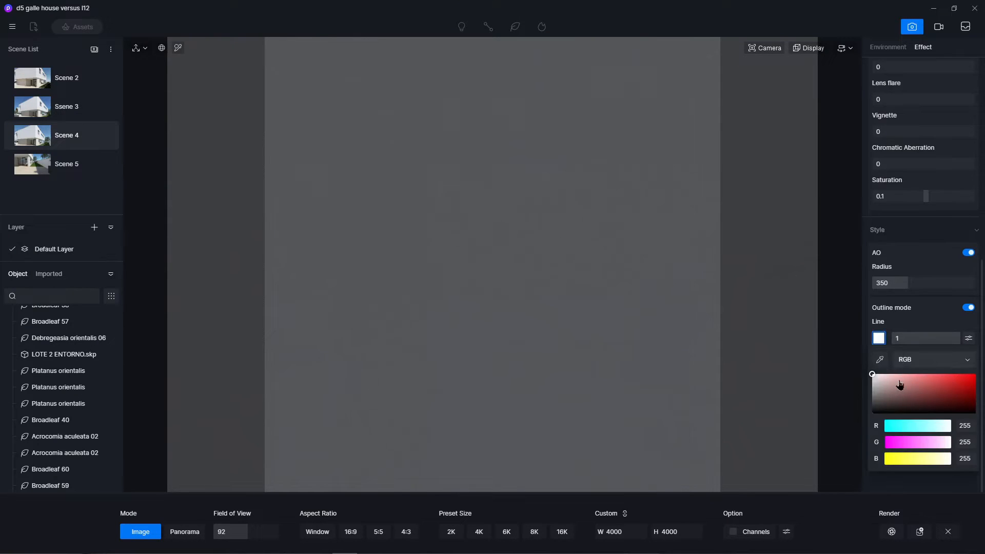
{"action": "left_click_drag", "start_coordinate": [901, 431], "coordinate": [862, 429]}
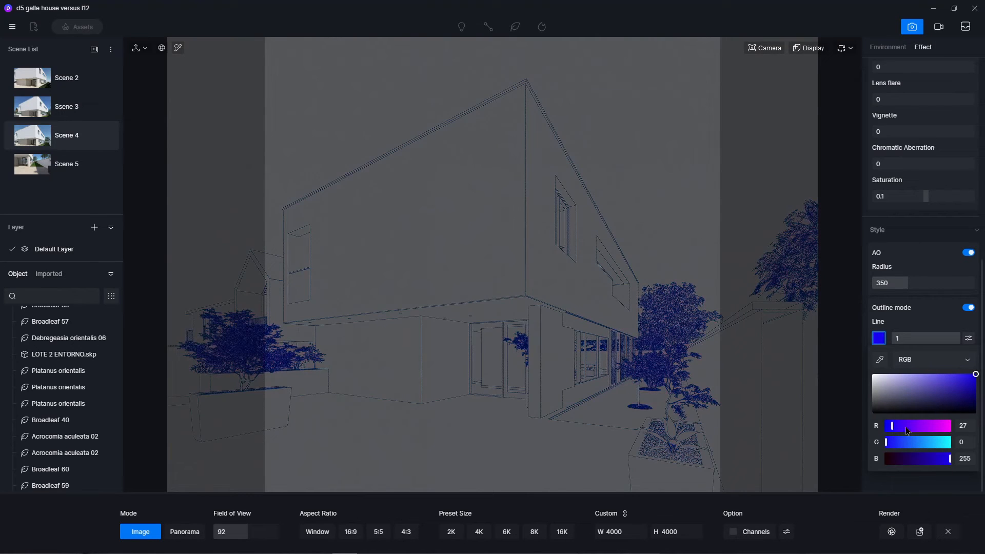
{"action": "left_click", "coordinate": [896, 310]}
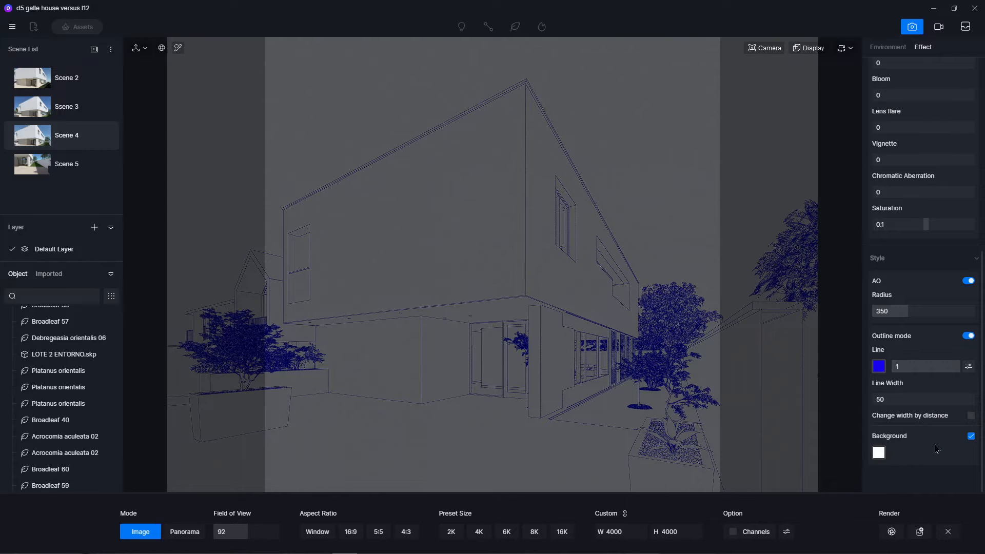
{"action": "left_click", "coordinate": [970, 436]}
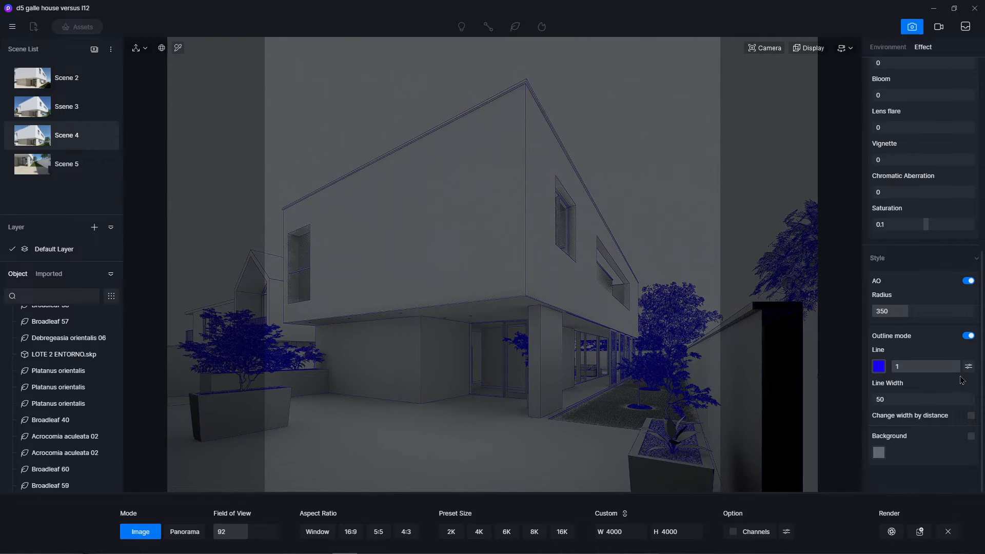
Step: Enable Individual Inner Contour for the outline and set its line colour to pale blue, RGB 220, 220, 255
{"action": "left_click", "coordinate": [967, 366]}
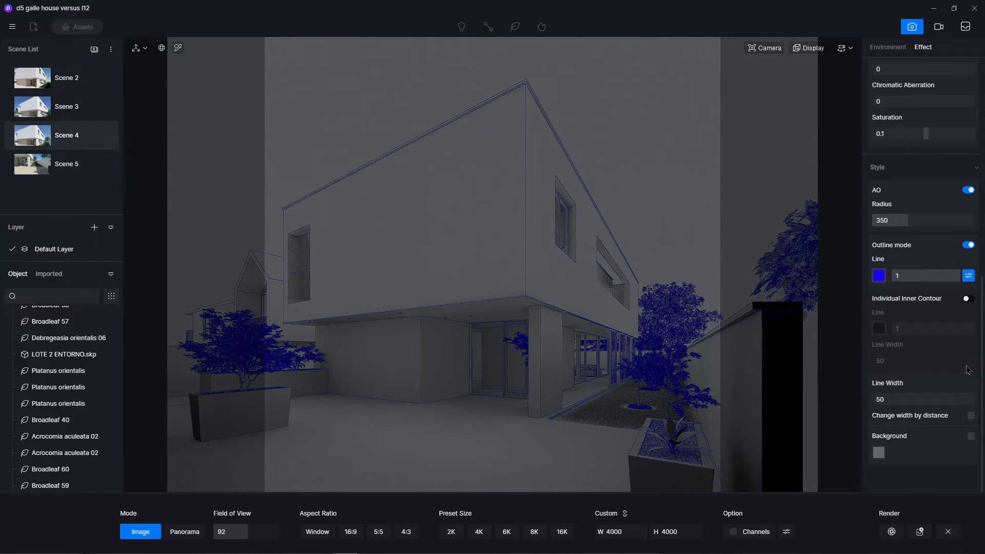
{"action": "left_click", "coordinate": [967, 299]}
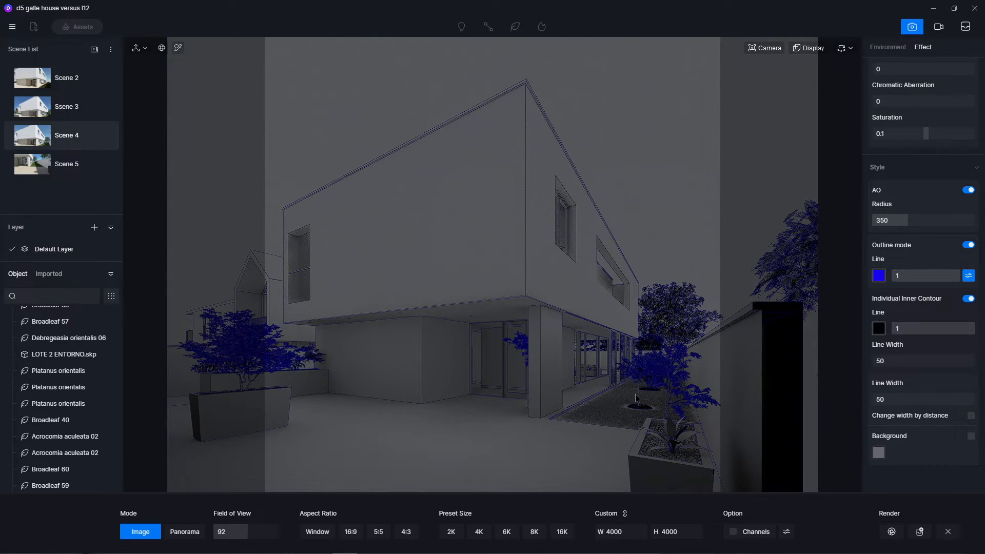
{"action": "left_click", "coordinate": [878, 329]}
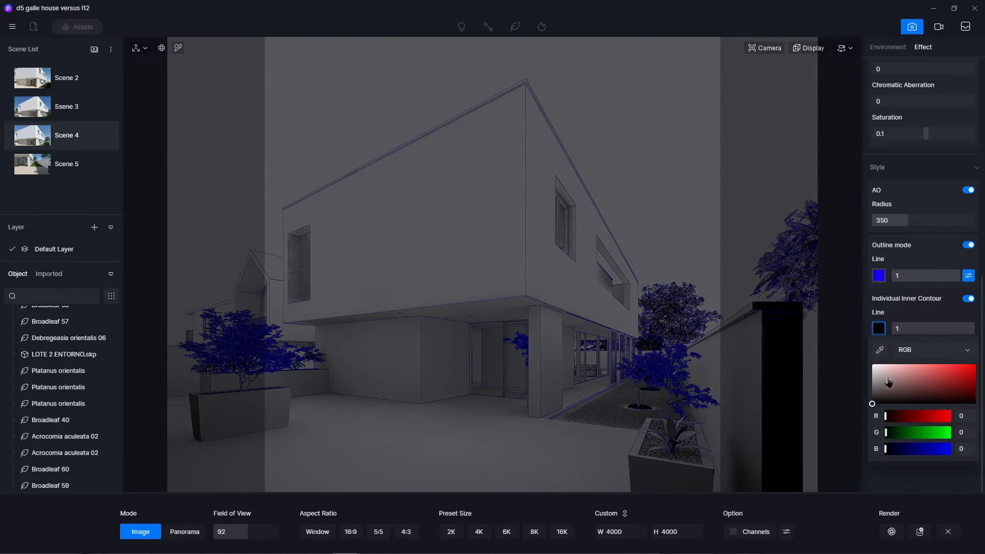
{"action": "left_click", "coordinate": [913, 447]}
{"action": "left_click_drag", "start_coordinate": [973, 388], "coordinate": [887, 350]}
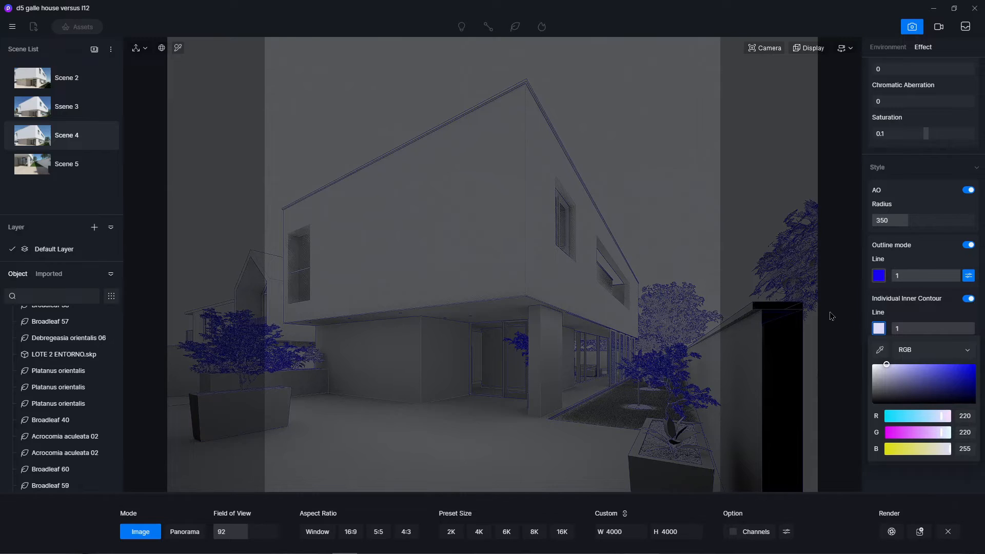
{"action": "left_click", "coordinate": [926, 314]}
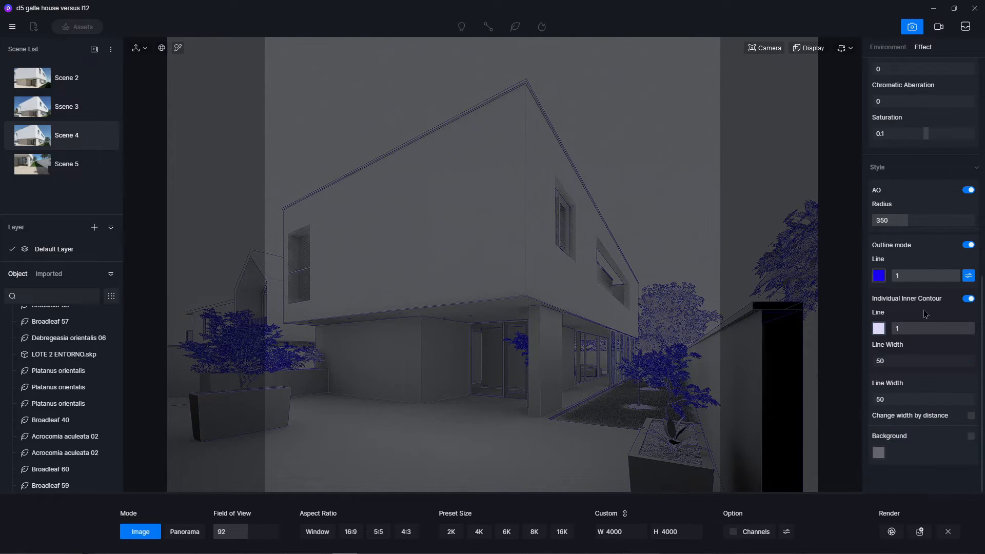
Step: Set the inner contour's line width to 72 and the outline's to 61, with the width changing by distance
{"action": "mouse_move", "coordinate": [917, 362]}
{"action": "left_mouse_down"}
{"action": "mouse_move", "coordinate": [957, 361]}
{"action": "mouse_move", "coordinate": [873, 377]}
{"action": "mouse_move", "coordinate": [913, 376]}
{"action": "mouse_move", "coordinate": [918, 366]}
{"action": "left_mouse_up"}
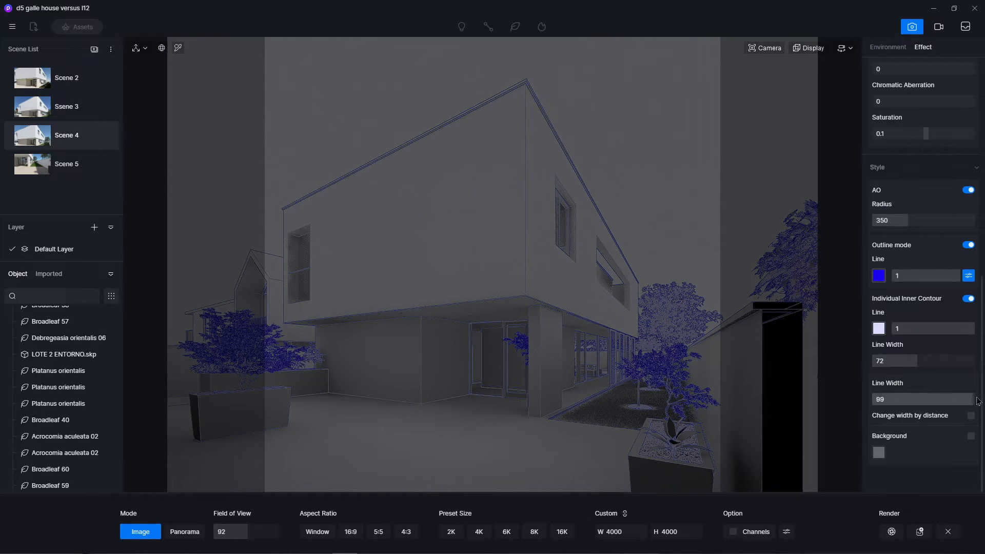
{"action": "left_click_drag", "start_coordinate": [873, 399], "coordinate": [896, 399]}
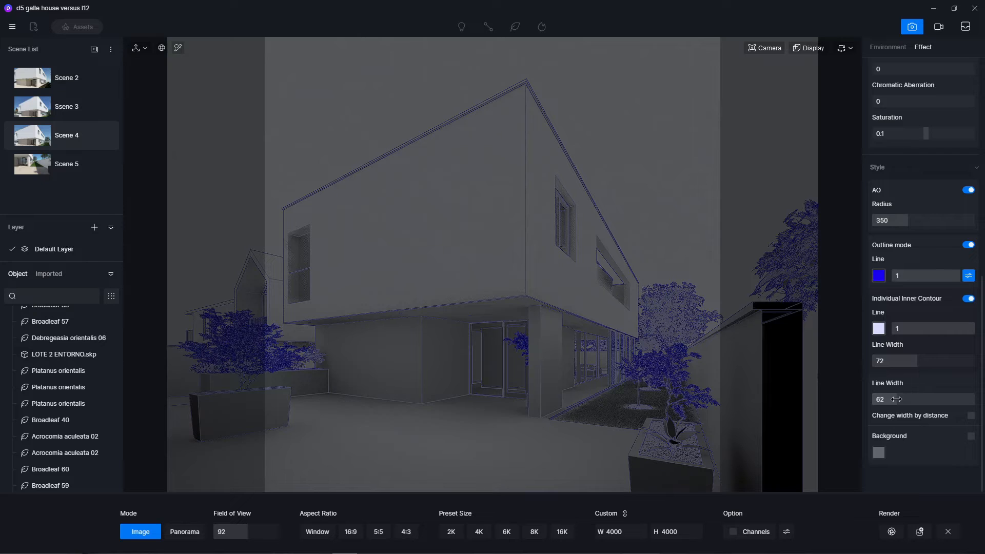
{"action": "left_click", "coordinate": [970, 416]}
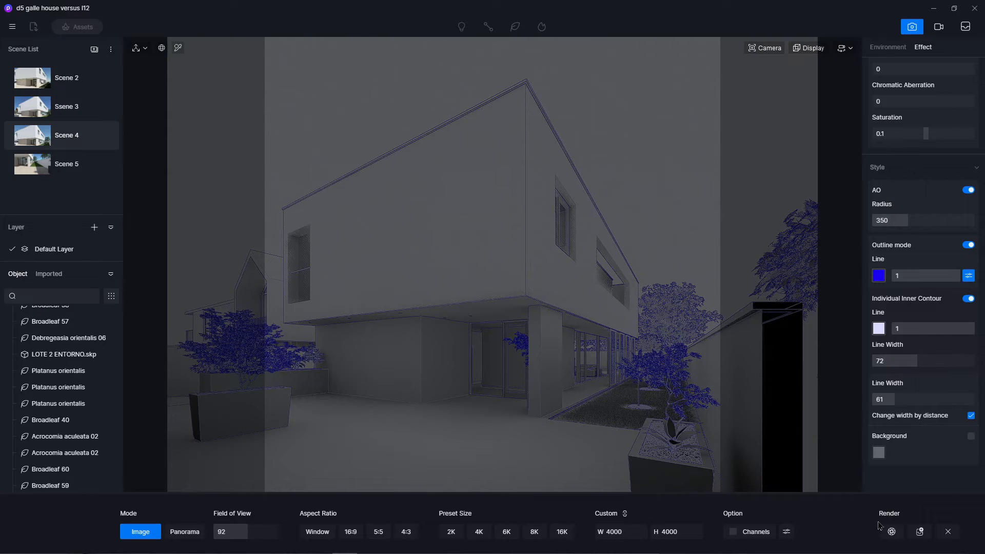
Step: Render the AO and outline view at 4000 by 4000 pixels under the suggested file name, and open its output folder
{"action": "left_click", "coordinate": [891, 533]}
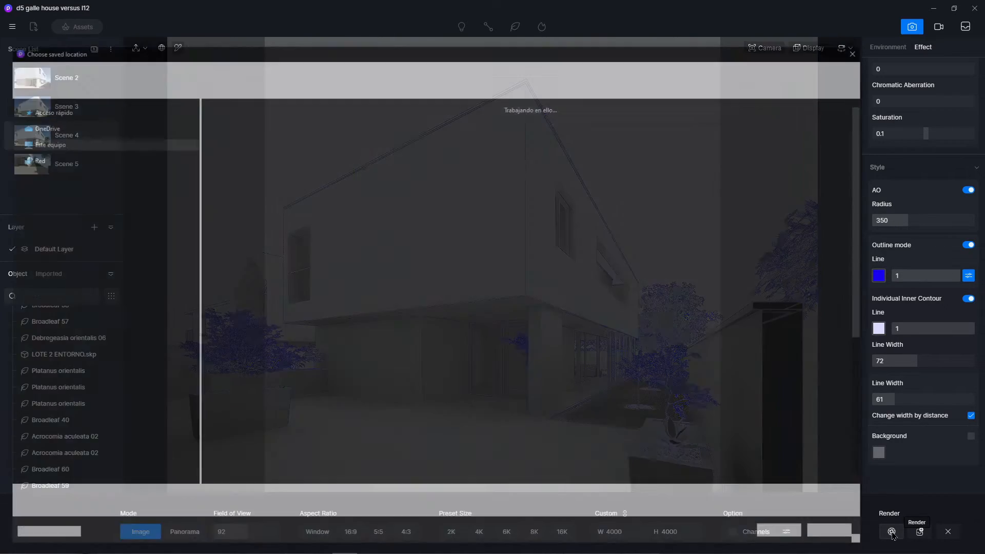
{"action": "left_click", "coordinate": [784, 535]}
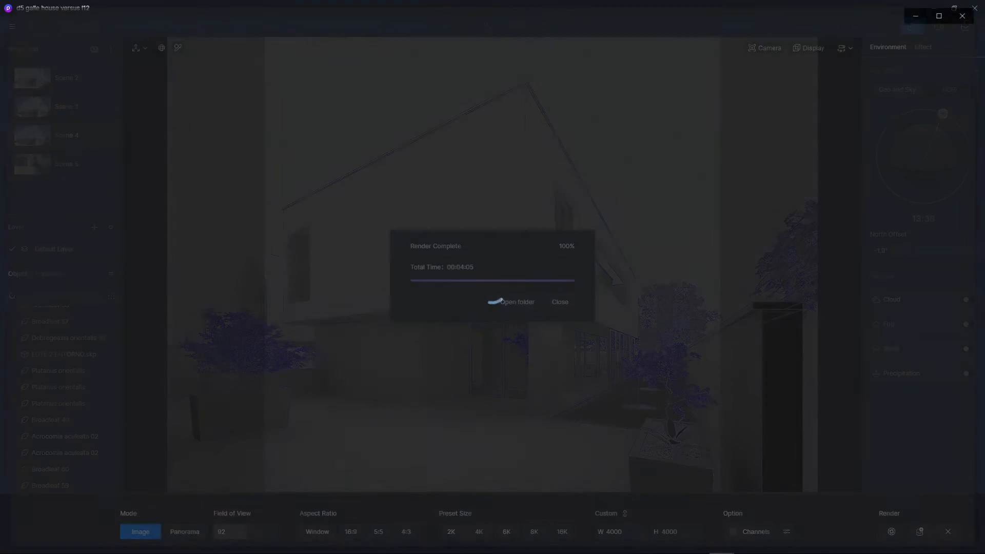
{"action": "left_click", "coordinate": [516, 302]}
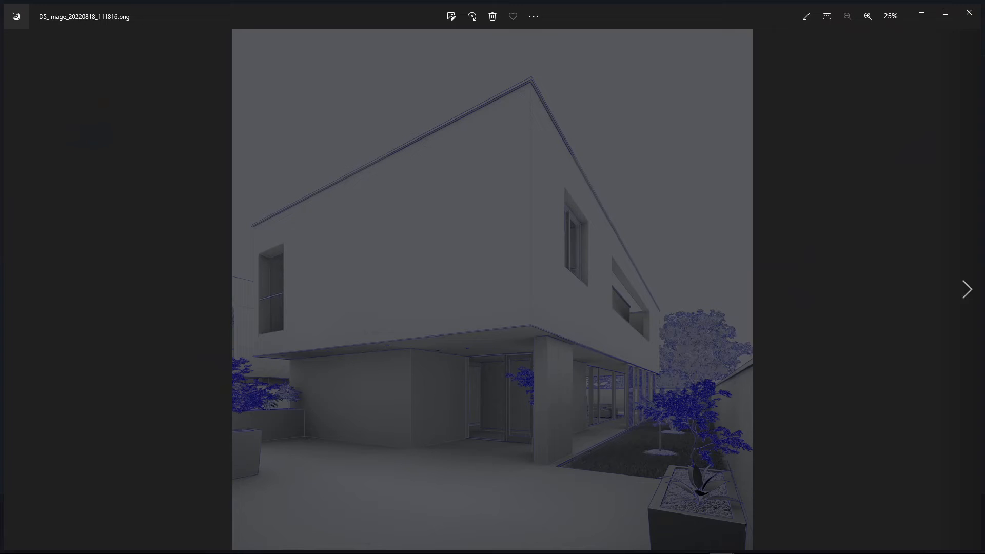
Step: Flip repeatedly between the AO outline render and the full-colour render to compare the two images
{"action": "left_click", "coordinate": [971, 296]}
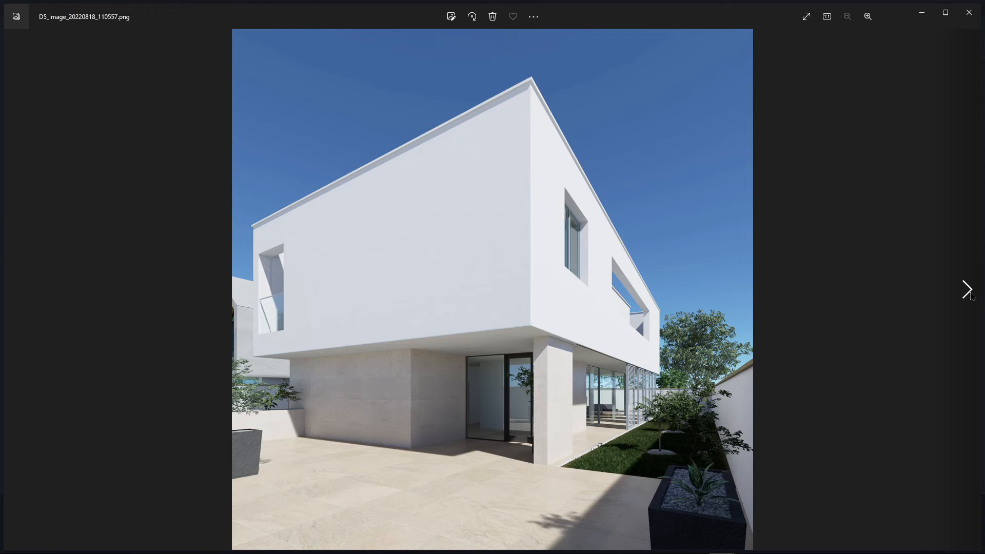
{"action": "left_click", "coordinate": [967, 290]}
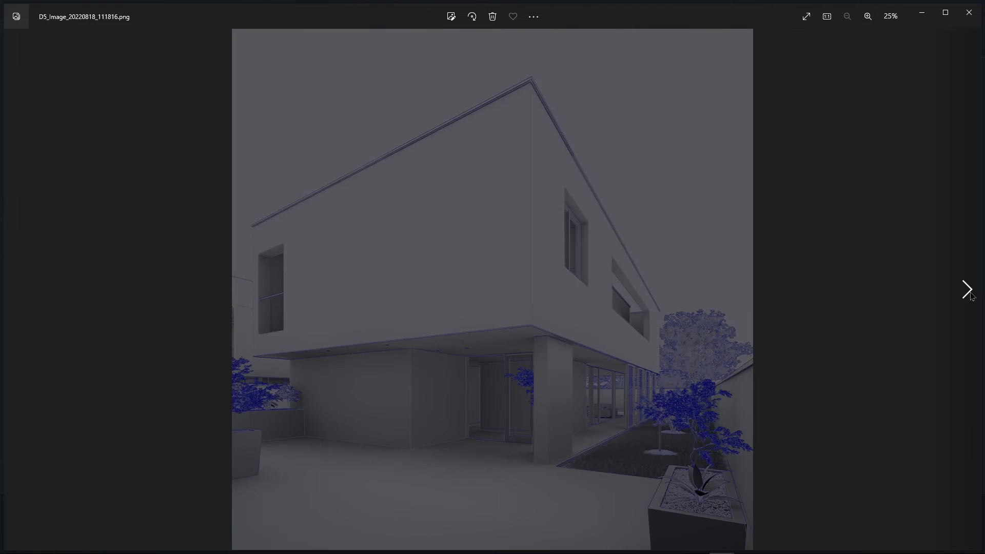
{"action": "left_click", "coordinate": [967, 289]}
{"action": "left_click", "coordinate": [966, 289]}
{"action": "left_click", "coordinate": [967, 289]}
{"action": "left_click", "coordinate": [967, 289]}
{"action": "left_click", "coordinate": [966, 289]}
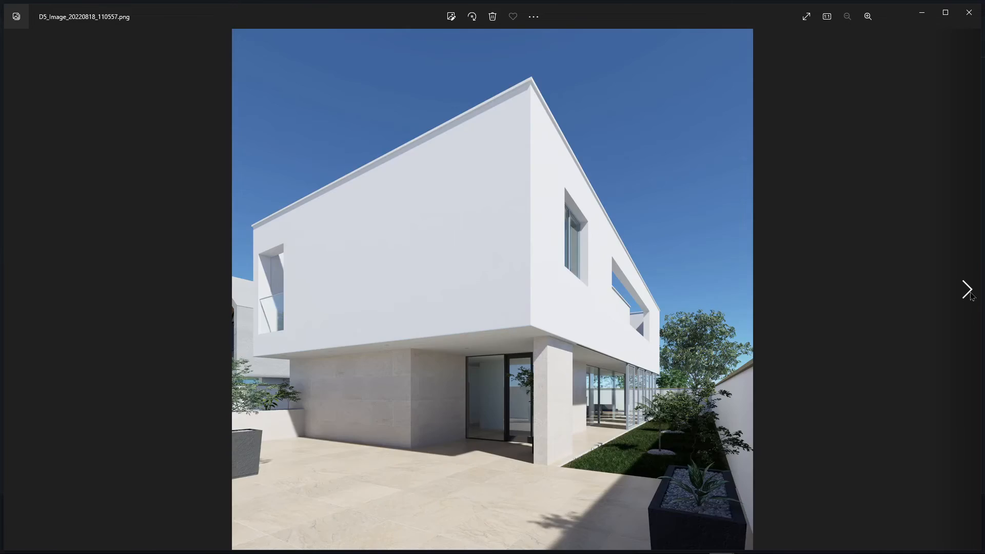
Step: Close the image viewer, dismiss the completed render report, and leave the image rendering mode
{"action": "left_click", "coordinate": [968, 12]}
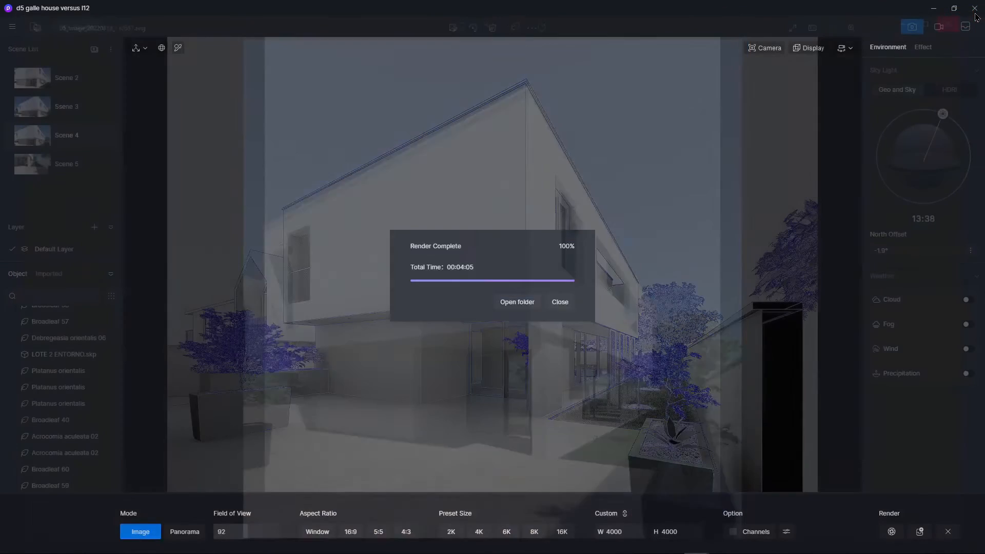
{"action": "left_click", "coordinate": [560, 306]}
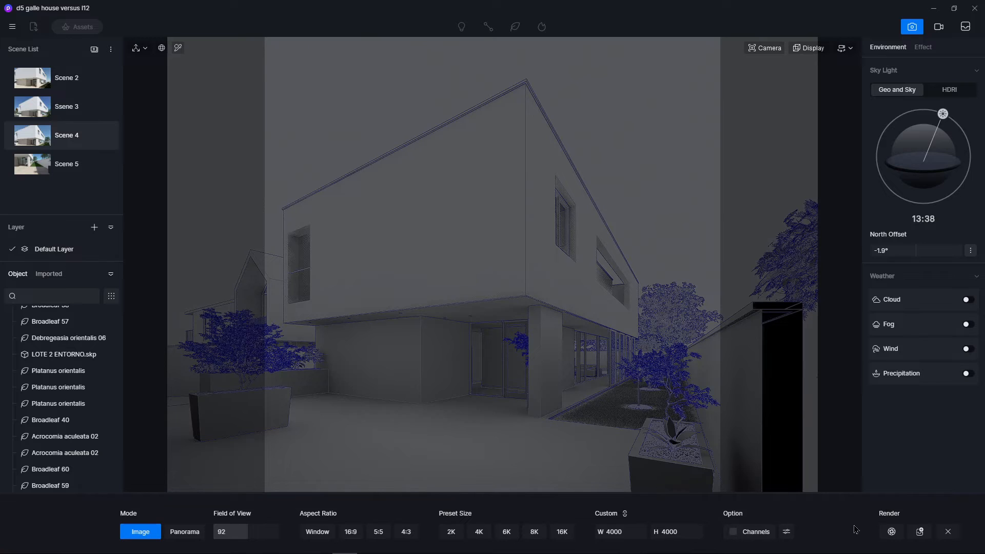
{"action": "left_click", "coordinate": [947, 531]}
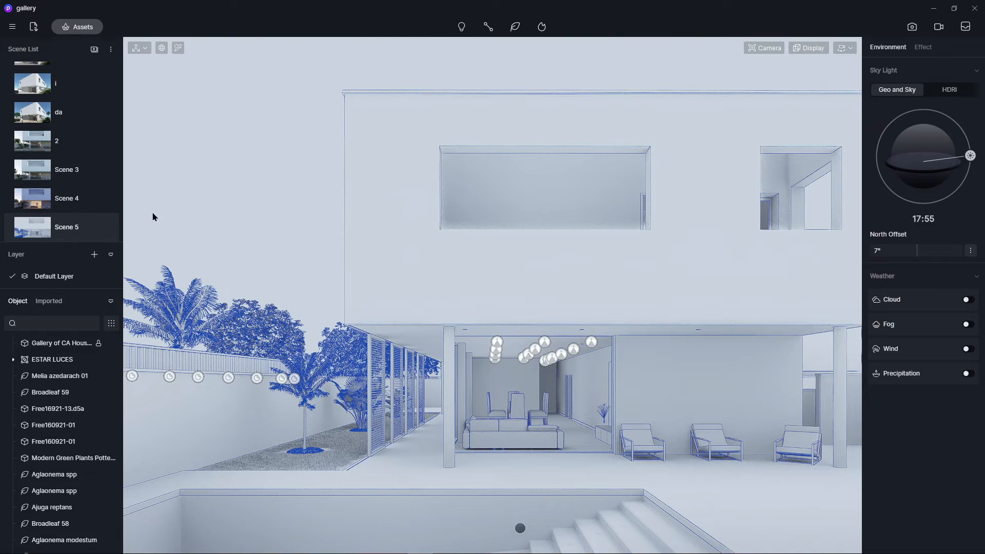
Step: Activate Scene 4, switch Round Corner off and back on for the terrace paving material, and set its radius to 3
{"action": "left_click", "coordinate": [77, 199]}
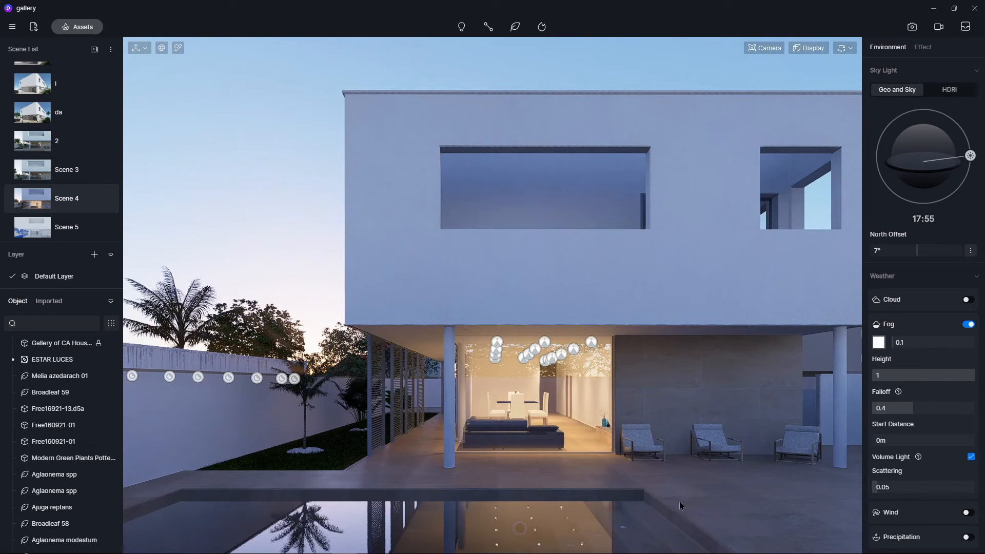
{"action": "left_click", "coordinate": [631, 484]}
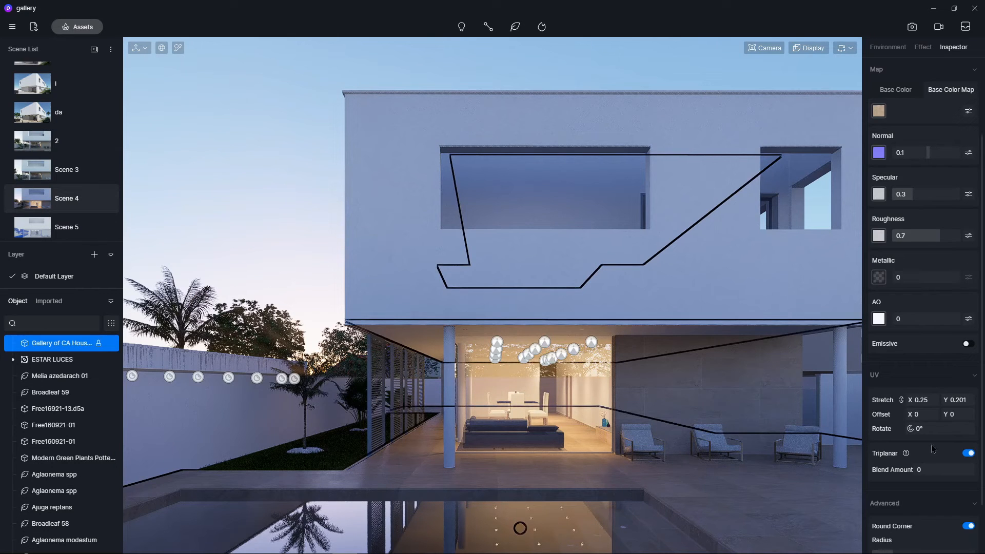
{"action": "scroll", "coordinate": [933, 448], "scroll_direction": "down", "scroll_amount": 1}
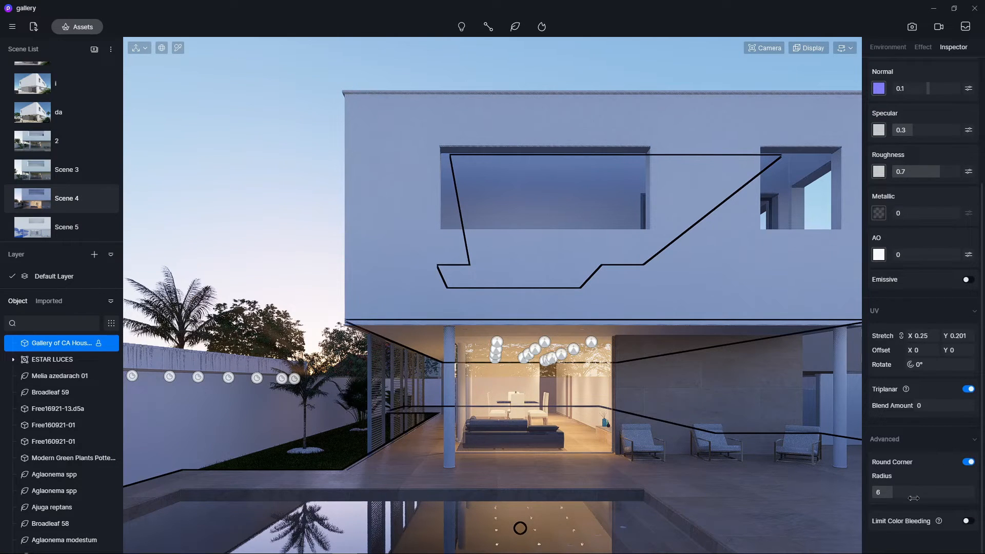
{"action": "left_click", "coordinate": [968, 462]}
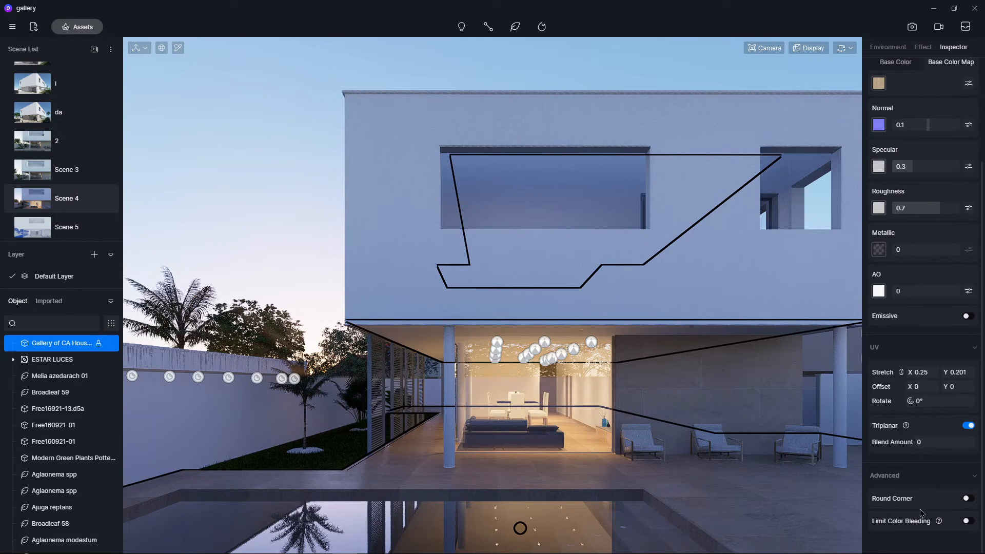
{"action": "left_click", "coordinate": [966, 499]}
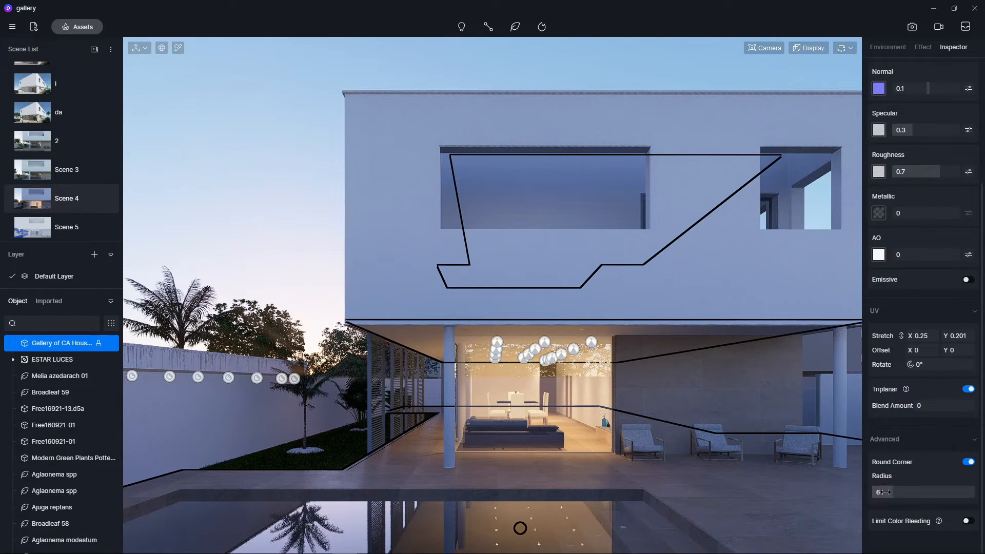
{"action": "mouse_move", "coordinate": [890, 491]}
{"action": "left_mouse_down"}
{"action": "mouse_move", "coordinate": [969, 491]}
{"action": "mouse_move", "coordinate": [826, 493]}
{"action": "mouse_move", "coordinate": [940, 491]}
{"action": "mouse_move", "coordinate": [882, 497]}
{"action": "left_mouse_up"}
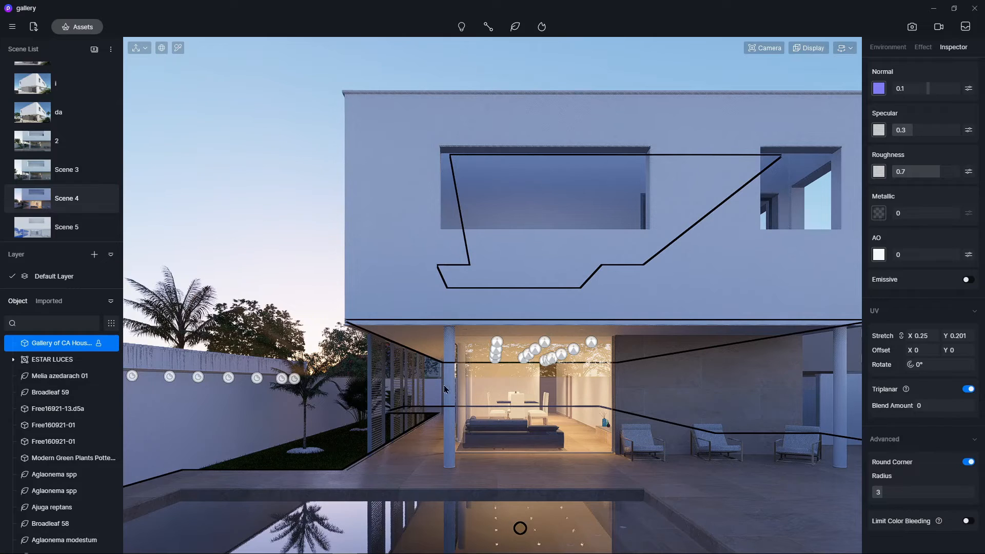
Step: Inspect the Round Corner settings of the louvre and rear wall materials, and set the terrace paving's radius to 6
{"action": "left_click", "coordinate": [370, 408]}
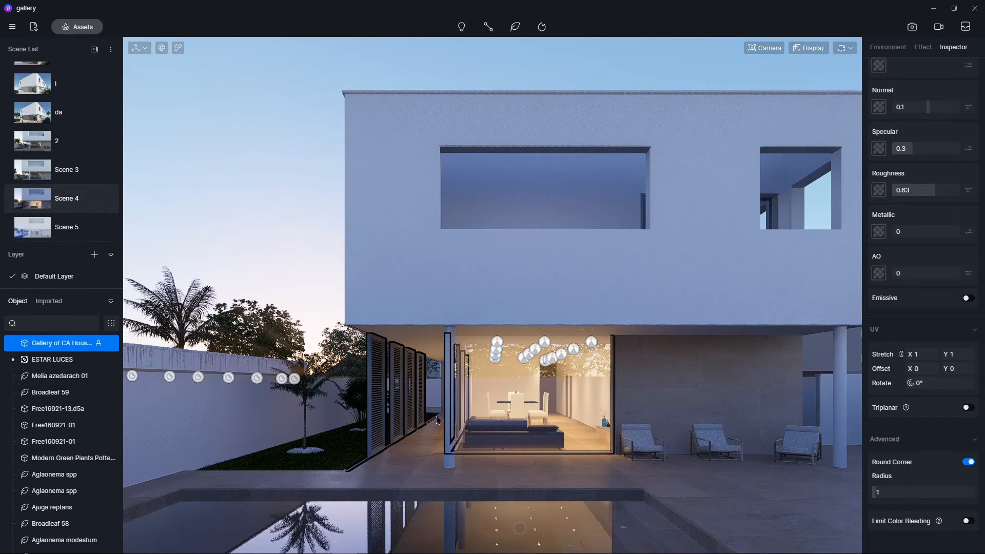
{"action": "left_click", "coordinate": [665, 390]}
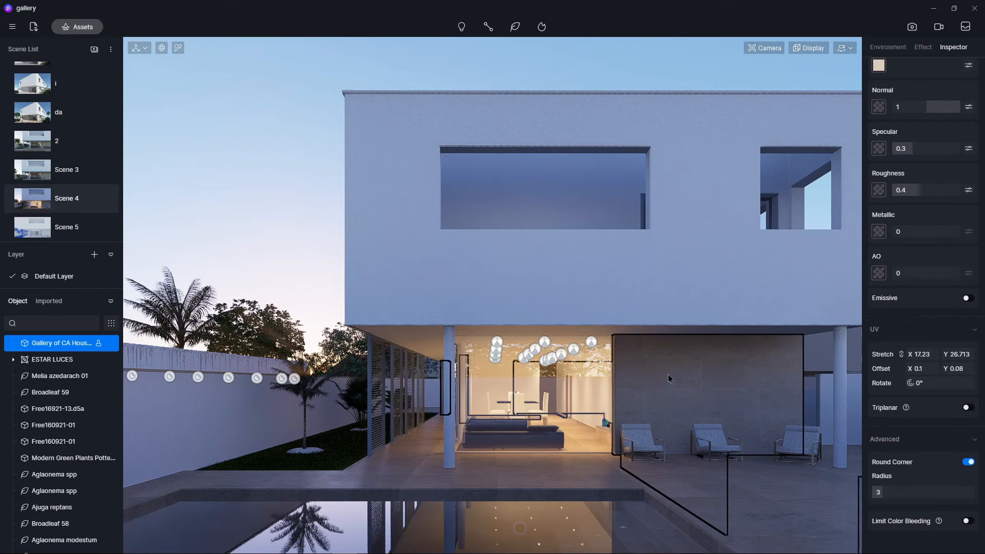
{"action": "left_click", "coordinate": [766, 495]}
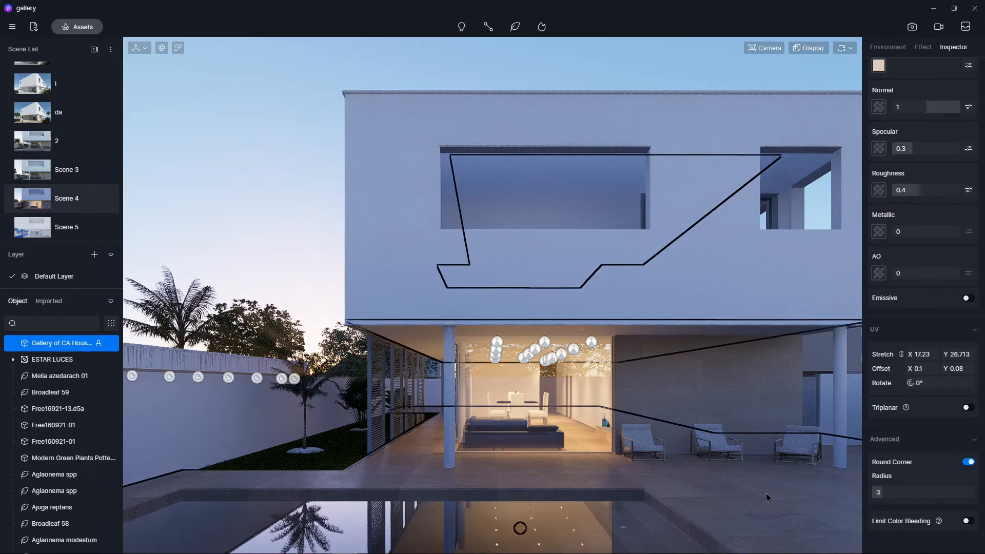
{"action": "left_click", "coordinate": [896, 493]}
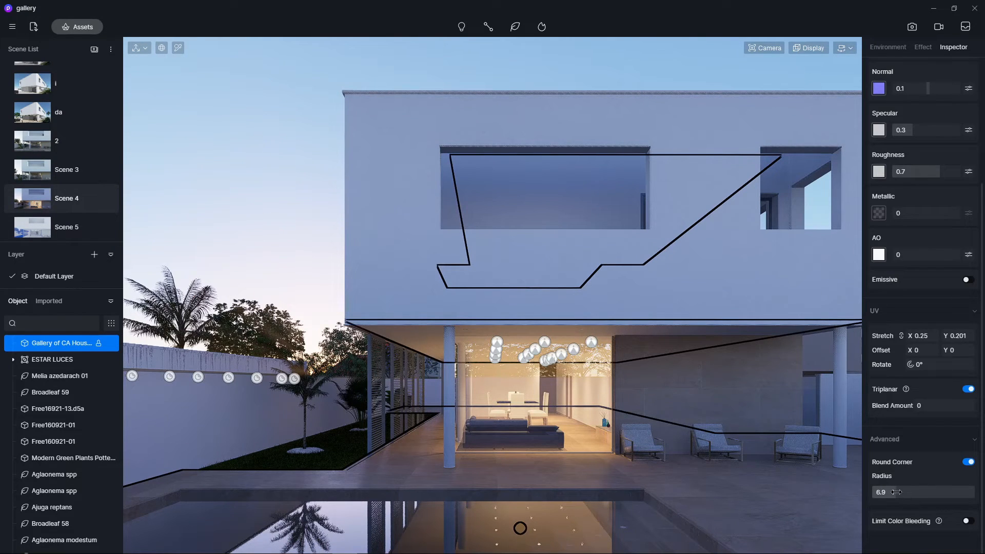
{"action": "left_click_drag", "start_coordinate": [896, 492], "coordinate": [892, 491]}
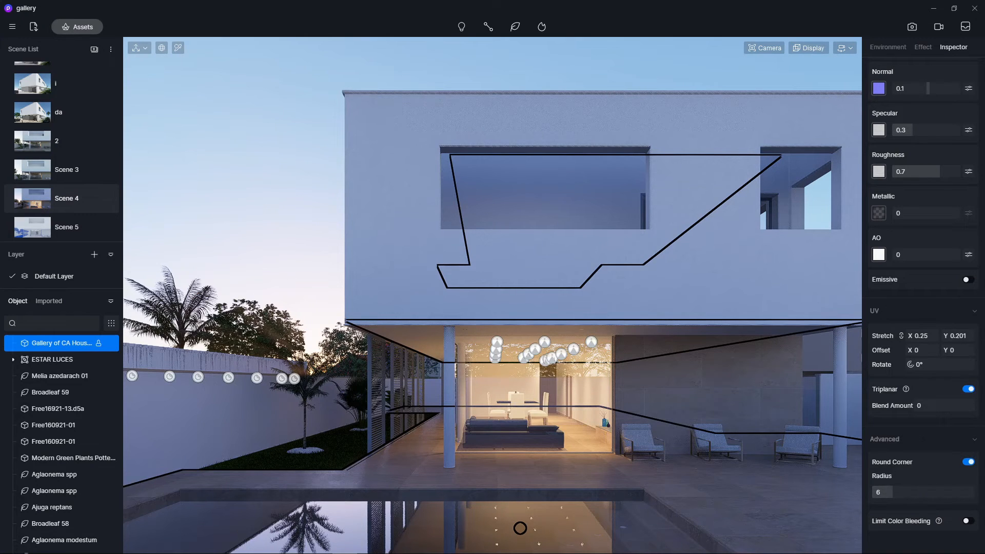
Step: Hide the first Aglaonema spp plant in the object list and restore its visibility
{"action": "left_click", "coordinate": [224, 213]}
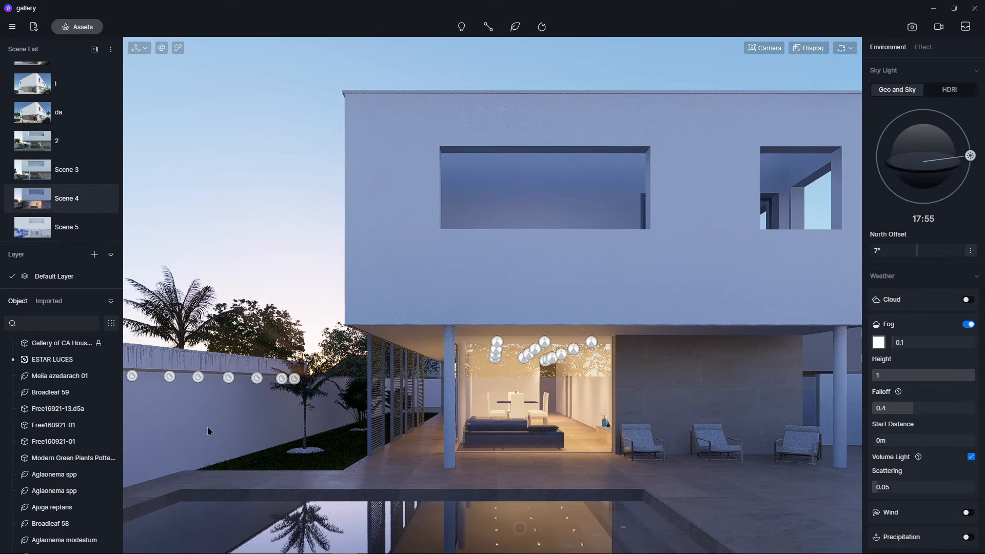
{"action": "left_click", "coordinate": [110, 473]}
{"action": "left_click", "coordinate": [172, 452]}
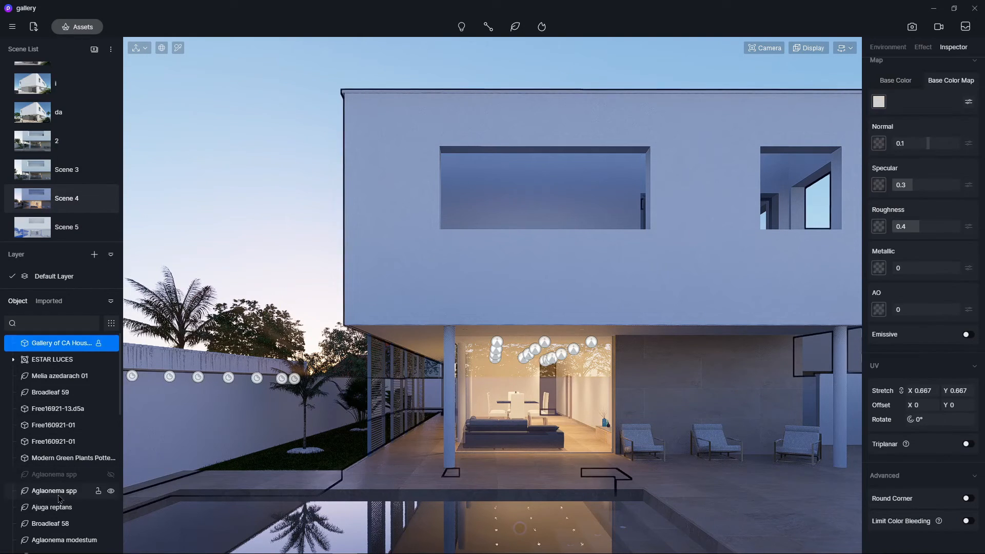
{"action": "left_click", "coordinate": [110, 474]}
{"action": "left_click", "coordinate": [192, 428]}
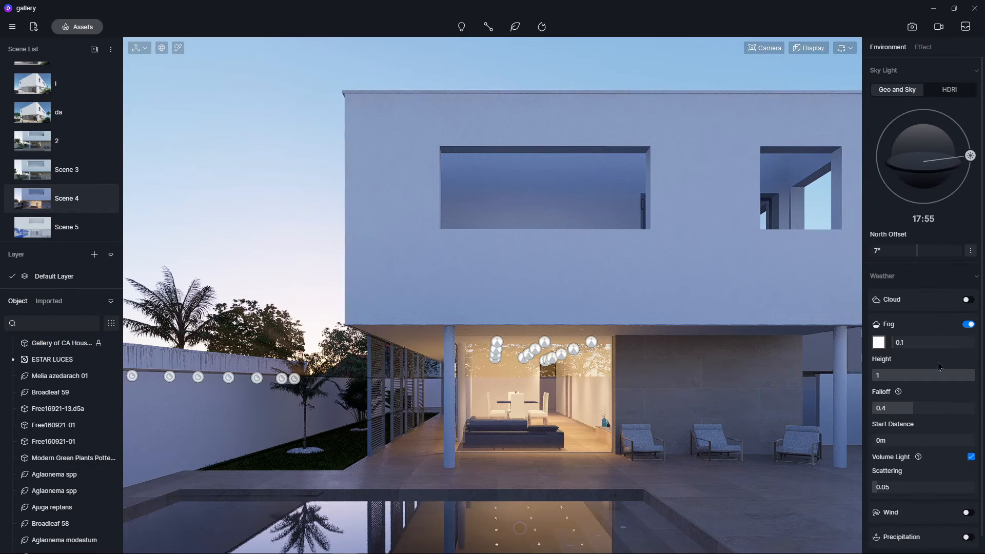
{"action": "scroll", "coordinate": [943, 455], "scroll_direction": "down", "scroll_amount": 1}
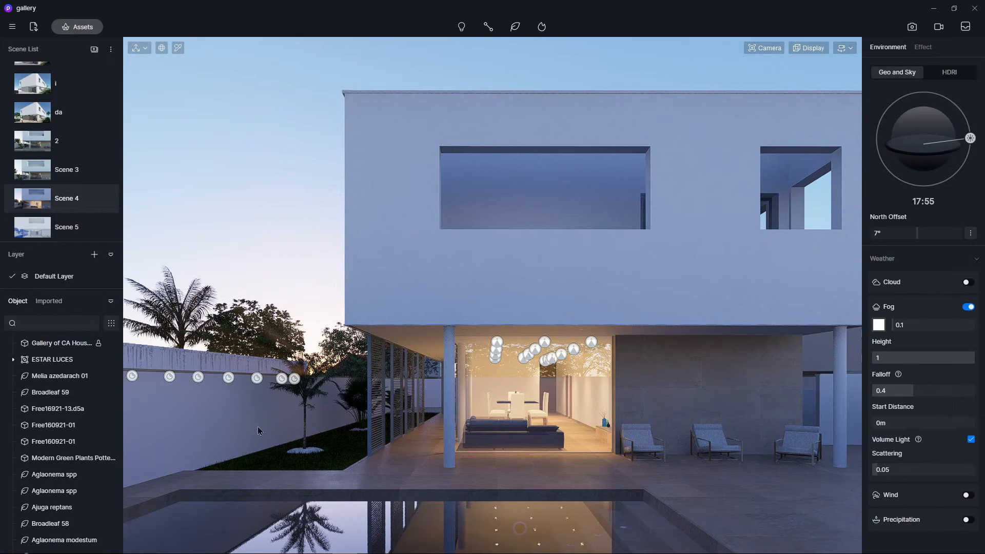
{"action": "left_click", "coordinate": [243, 409]}
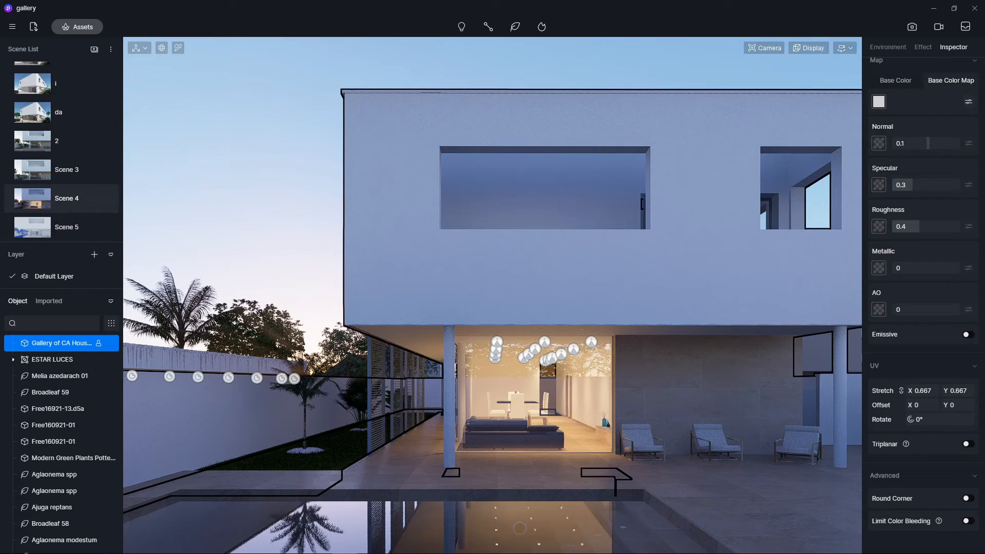
Step: Render Scene 4 as a 4000 by 4000 pixel PNG under the suggested file name, and dismiss the render report
{"action": "left_click", "coordinate": [912, 27]}
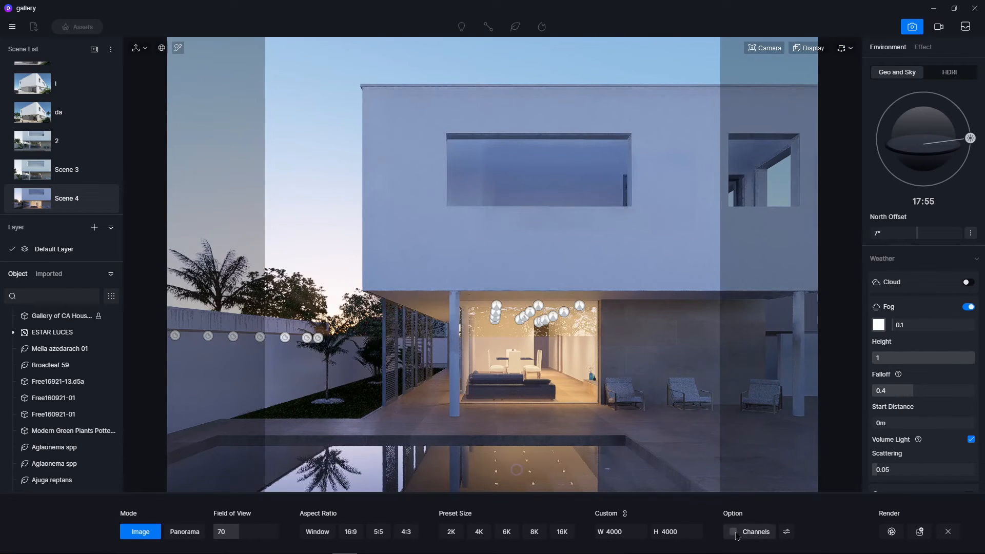
{"action": "left_click", "coordinate": [892, 532]}
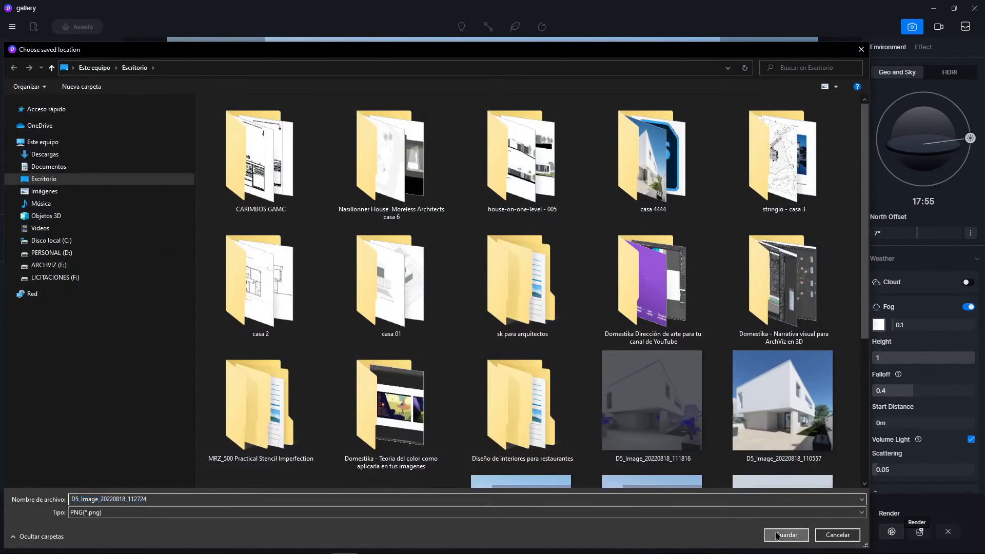
{"action": "left_click", "coordinate": [777, 534]}
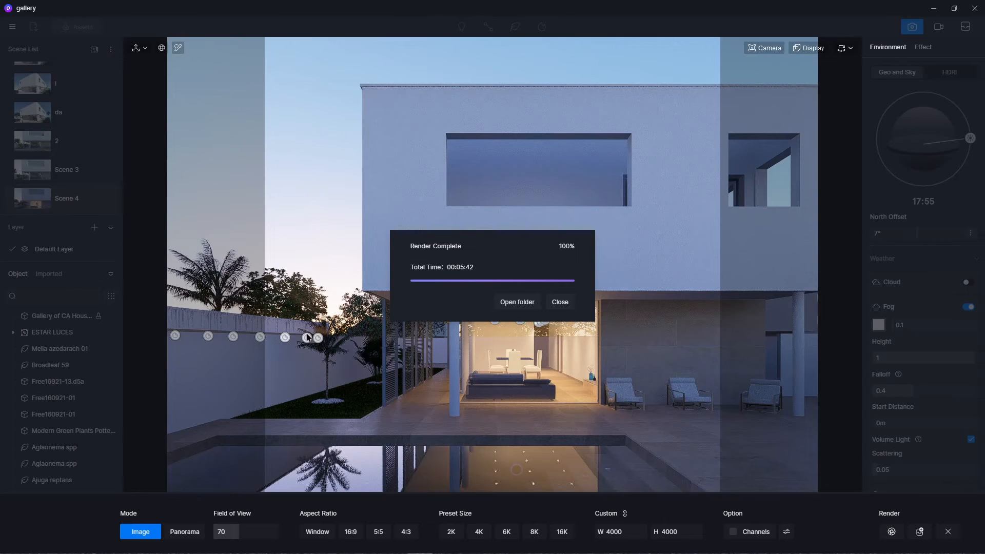
{"action": "left_click", "coordinate": [560, 302]}
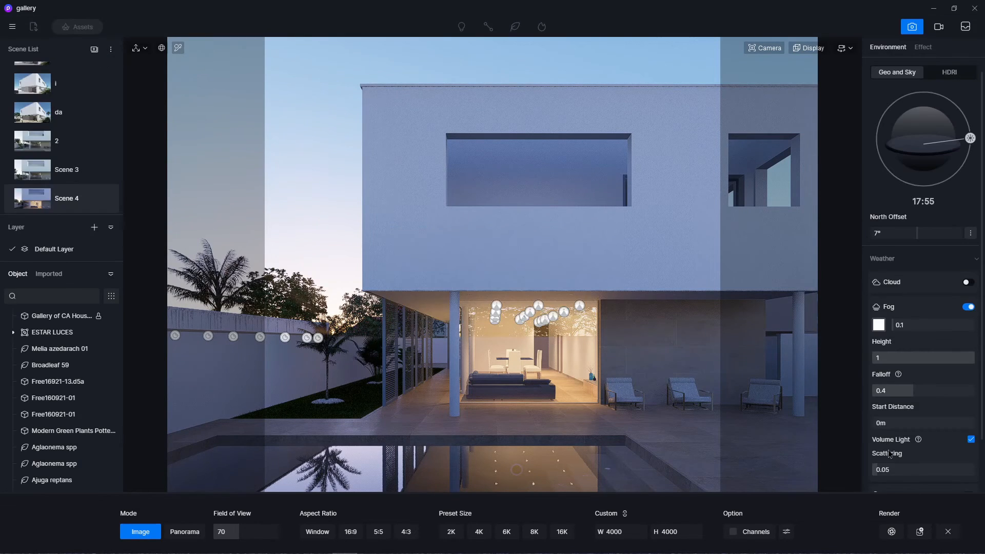
Step: Enable Round Corner for the white upper-facade material
{"action": "left_click", "coordinate": [538, 279]}
{"action": "scroll", "coordinate": [964, 420], "scroll_direction": "down", "scroll_amount": 2}
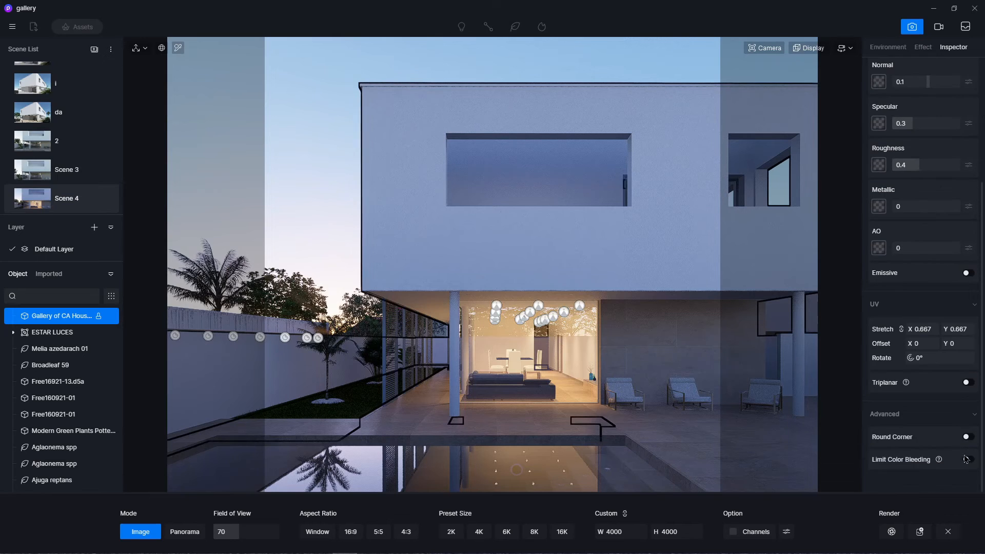
{"action": "left_click", "coordinate": [966, 437]}
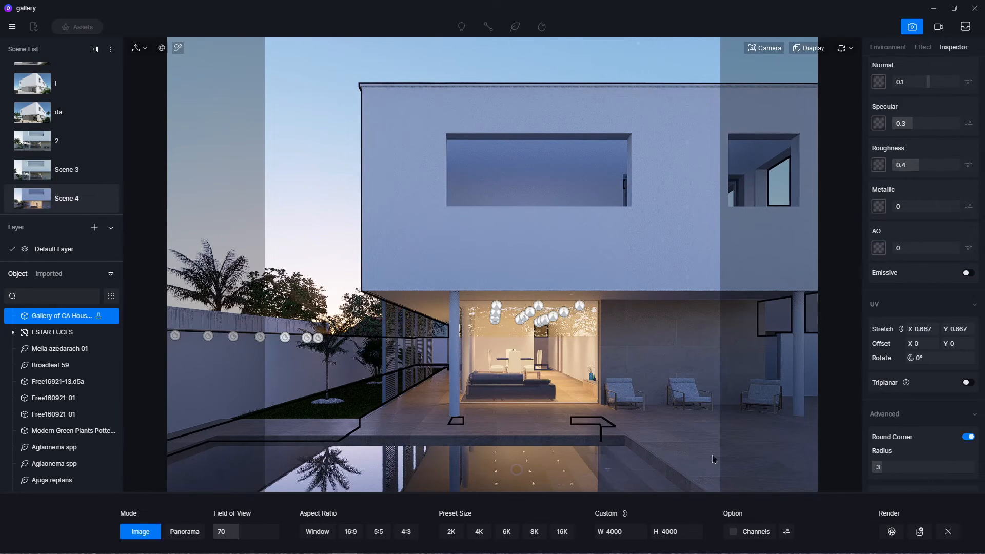
Step: Enable Round Corner for the dark louvre frame material and for the concrete rear wall material
{"action": "left_click", "coordinate": [674, 341]}
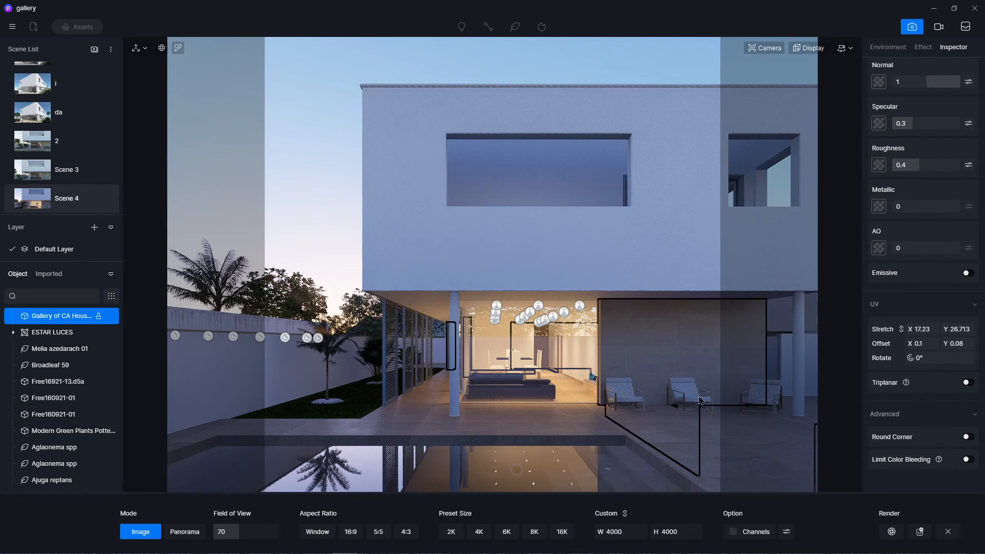
{"action": "left_click", "coordinate": [583, 423]}
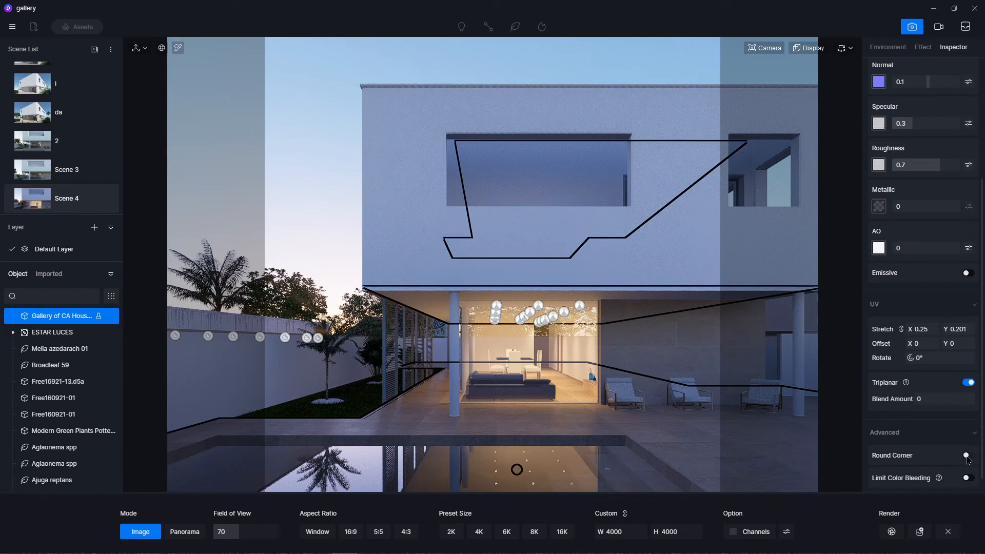
{"action": "left_click", "coordinate": [662, 356]}
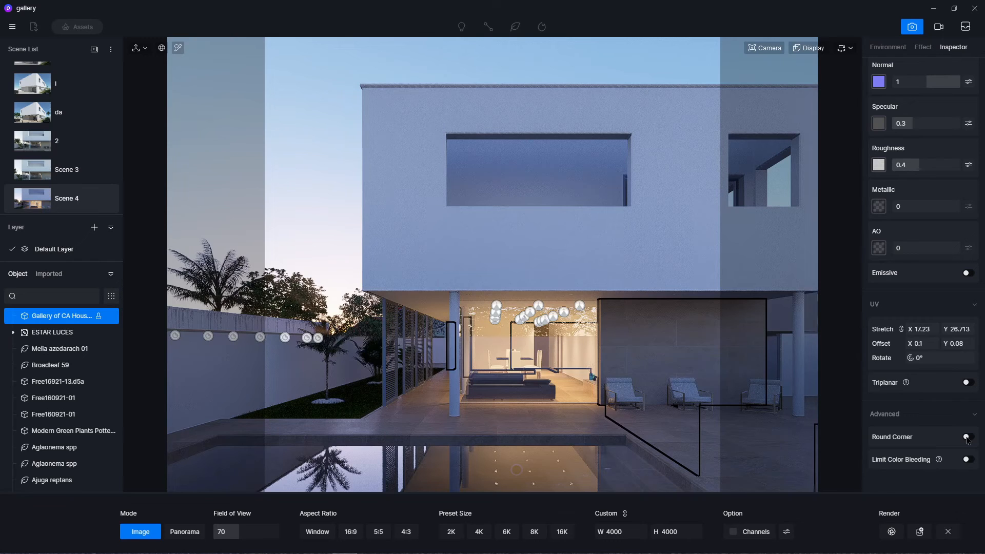
{"action": "left_click", "coordinate": [388, 373]}
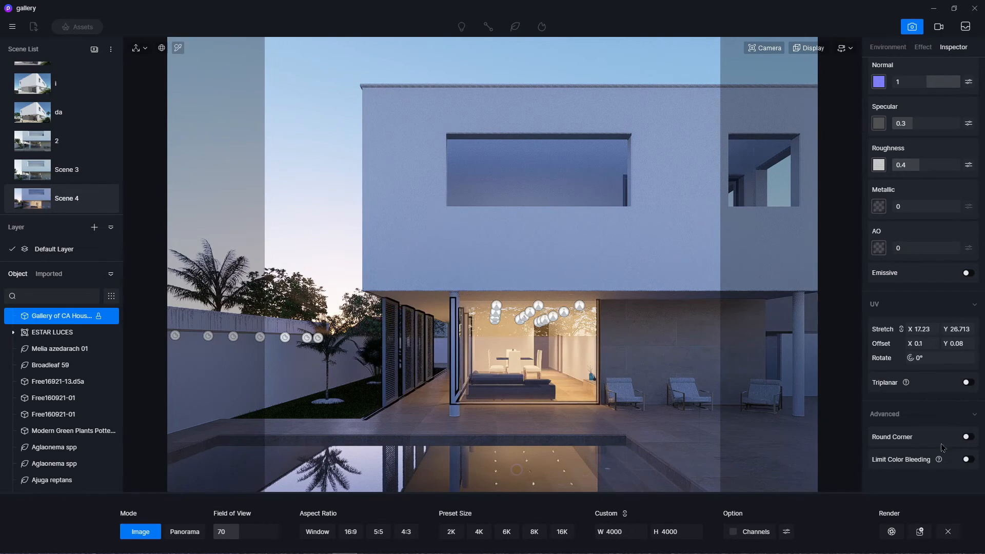
{"action": "left_click", "coordinate": [966, 437]}
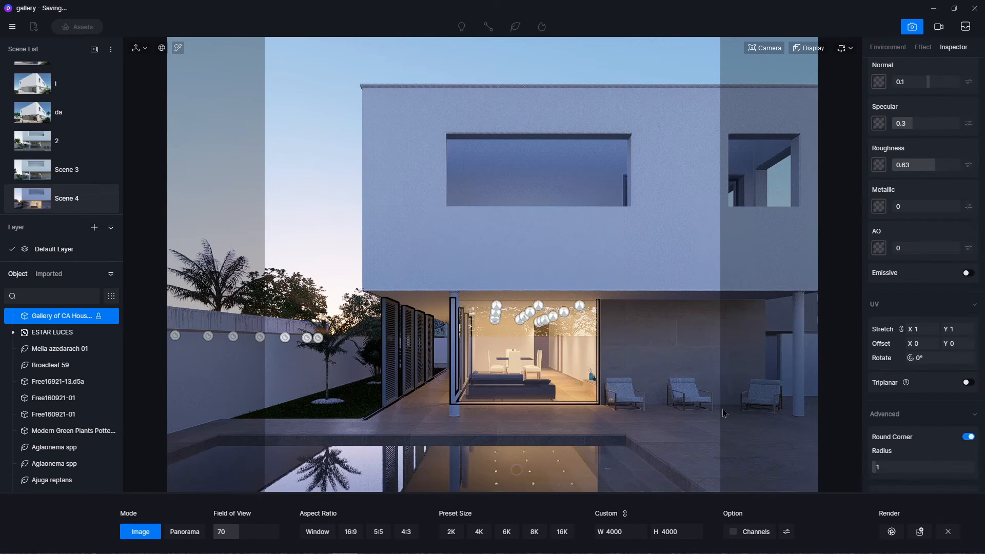
{"action": "left_click", "coordinate": [649, 355]}
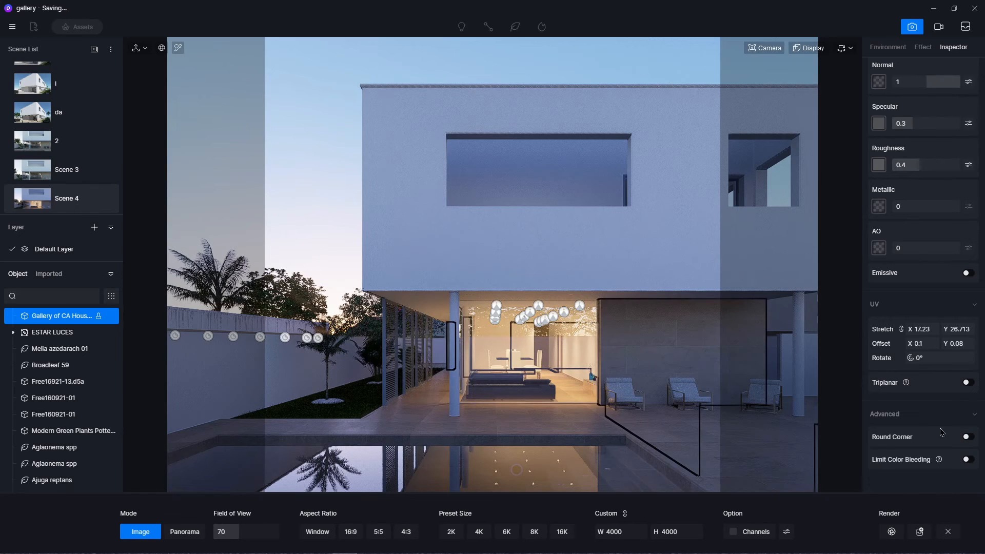
{"action": "left_click", "coordinate": [967, 437]}
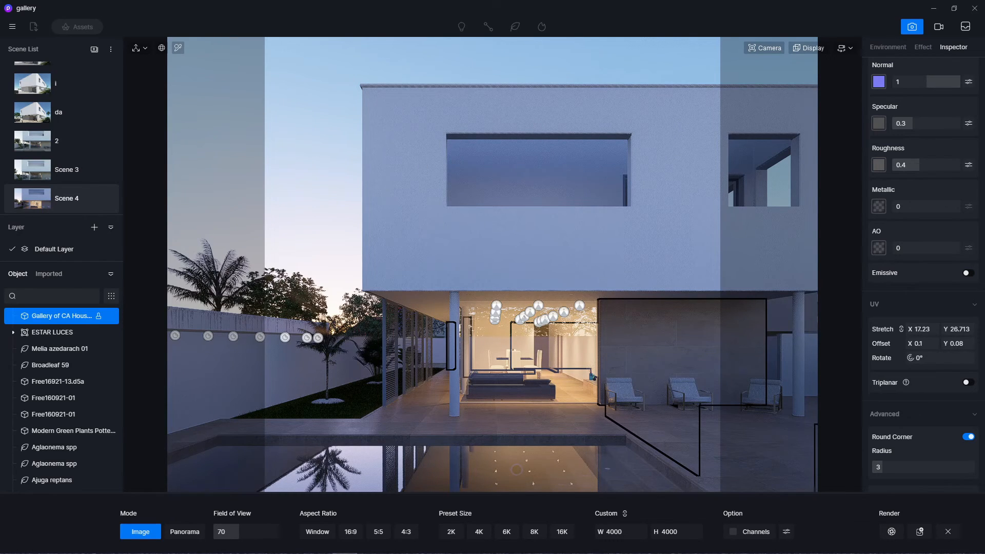
Step: Render the Scene 4 view again at 4000 by 4000 pixels with rounded corners, keeping the suggested file name
{"action": "left_click", "coordinate": [892, 532]}
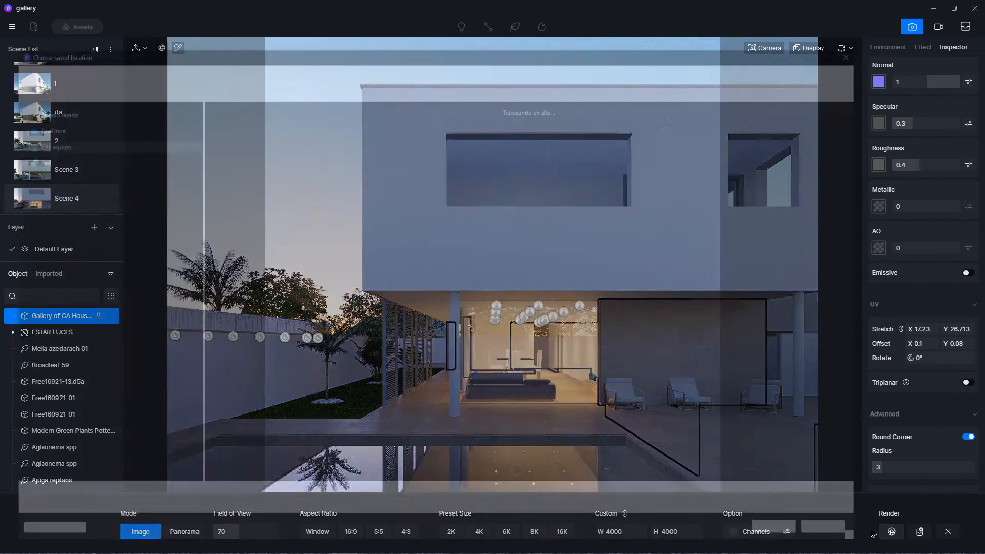
{"action": "left_click", "coordinate": [781, 533]}
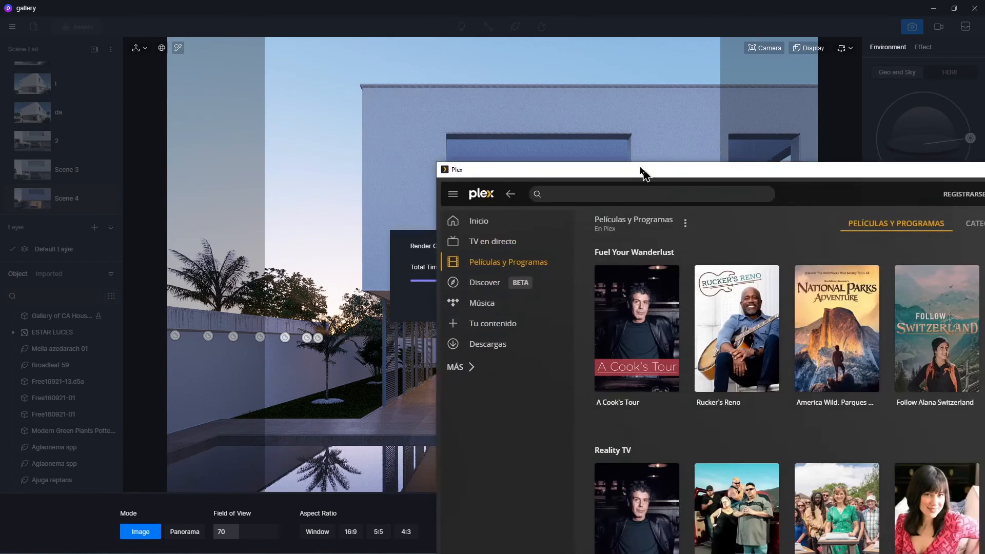
{"action": "left_click_drag", "start_coordinate": [639, 171], "coordinate": [470, 79]}
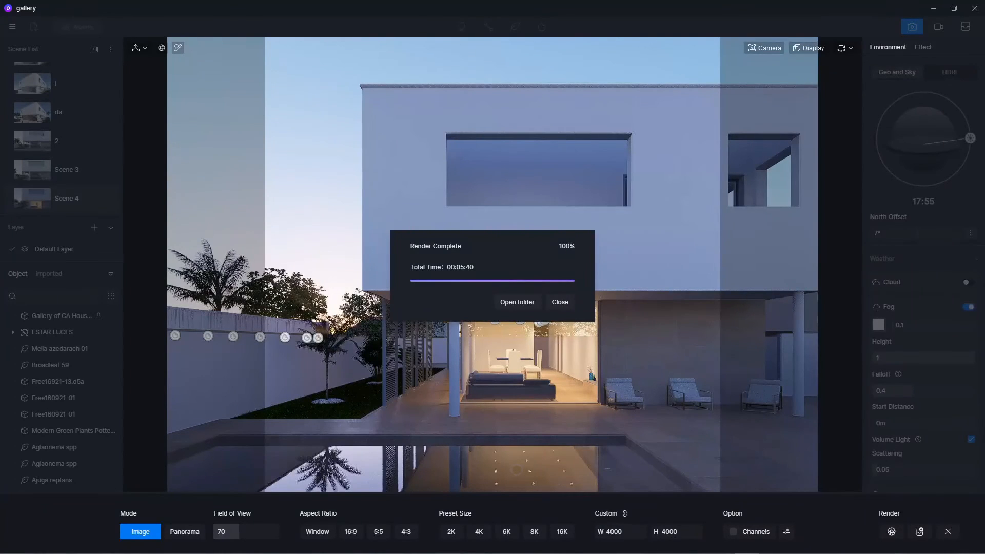
Step: Dismiss the render report and compare the louvre frame edges up close in D5_Image_20220818_113624.png and D5_Image_20220818_112724.png in the image viewer
{"action": "left_click", "coordinate": [561, 302]}
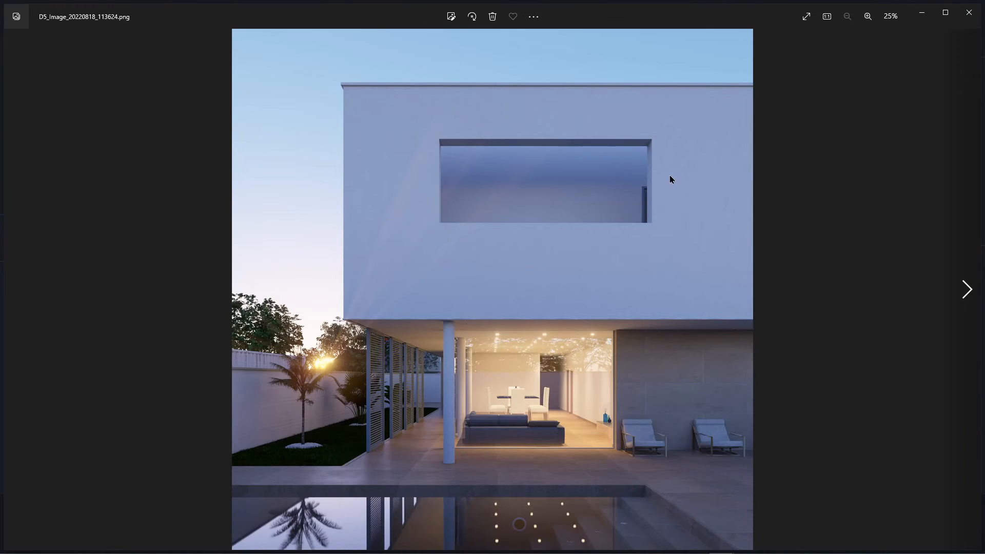
{"action": "scroll", "coordinate": [546, 472], "scroll_direction": "up", "scroll_amount": 10}
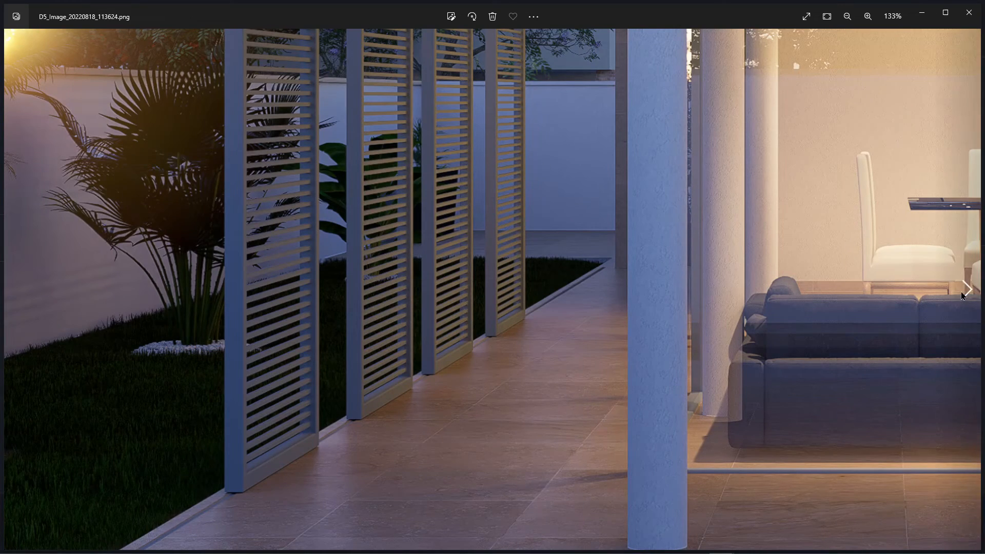
{"action": "left_click", "coordinate": [961, 297]}
{"action": "scroll", "coordinate": [362, 480], "scroll_direction": "up", "scroll_amount": 10}
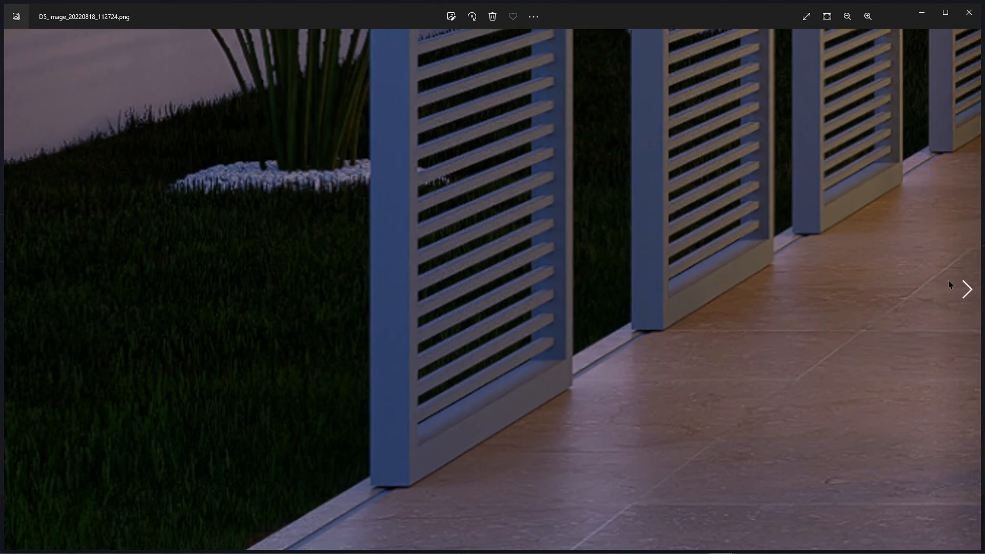
{"action": "scroll", "coordinate": [428, 249], "scroll_direction": "down", "scroll_amount": 3}
{"action": "scroll", "coordinate": [427, 250], "scroll_direction": "down", "scroll_amount": 7}
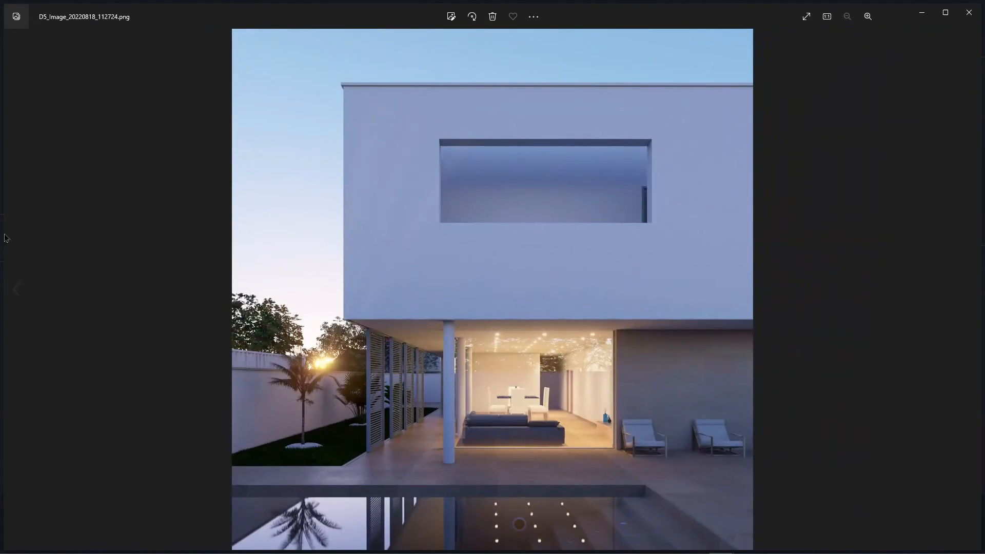
Step: Switch back and forth between the two full-view Scene 4 renders to compare the facade and frame edges with and without Round Corner
{"action": "left_click", "coordinate": [18, 290]}
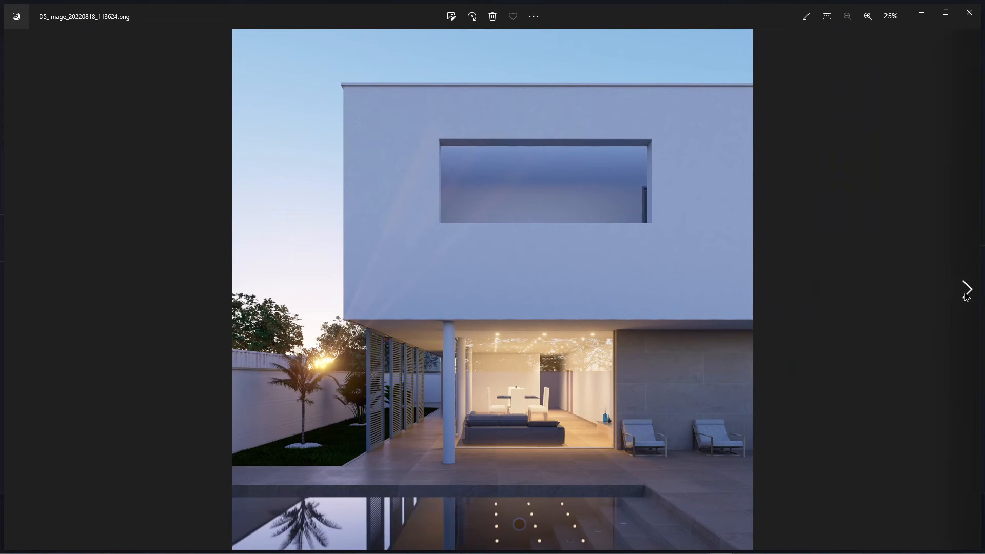
{"action": "left_click", "coordinate": [966, 293]}
{"action": "left_click", "coordinate": [949, 299]}
{"action": "left_click", "coordinate": [949, 299]}
{"action": "left_click", "coordinate": [949, 299]}
Step: Examine the louvres and terrace in the rounded-corner render, compare it with the earlier render, and return to the D5 Render scene
{"action": "scroll", "coordinate": [492, 426], "scroll_direction": "up", "scroll_amount": 2}
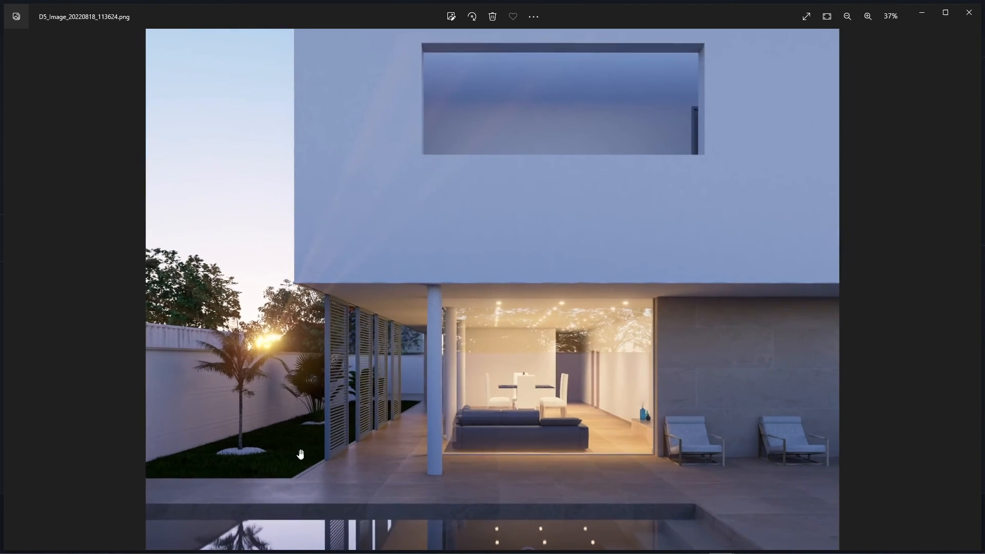
{"action": "scroll", "coordinate": [300, 453], "scroll_direction": "up", "scroll_amount": 3}
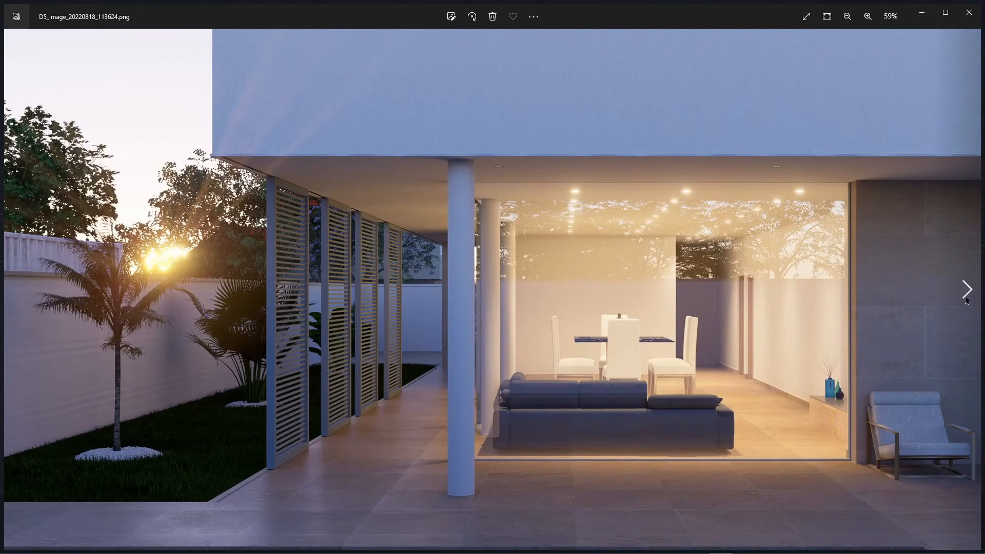
{"action": "left_click", "coordinate": [966, 289]}
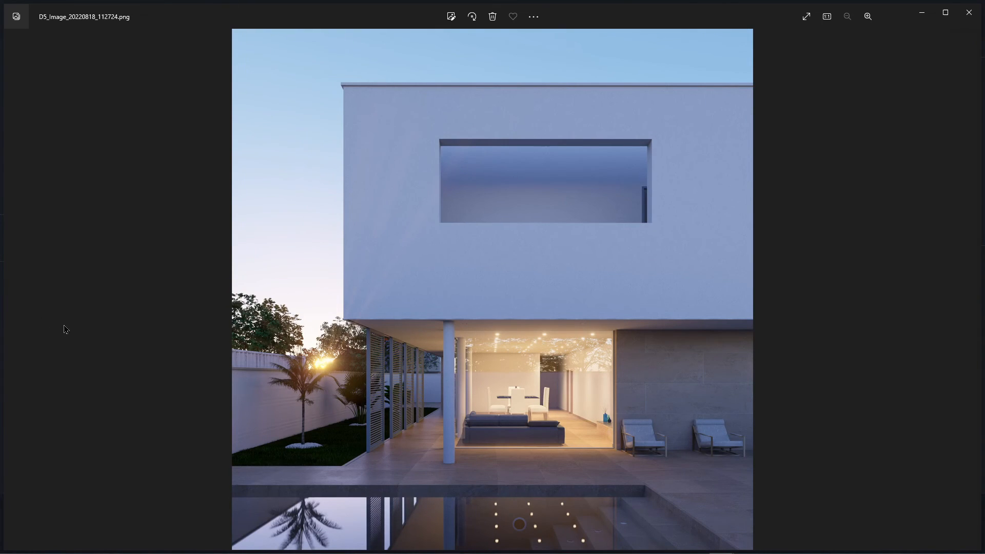
{"action": "left_click", "coordinate": [15, 290]}
{"action": "left_click", "coordinate": [19, 291]}
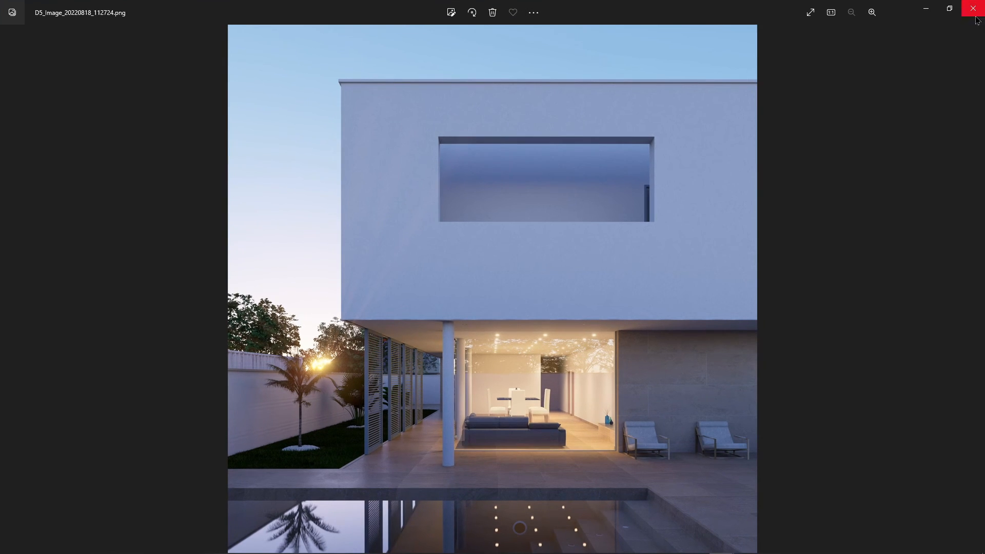
{"action": "left_click", "coordinate": [922, 12]}
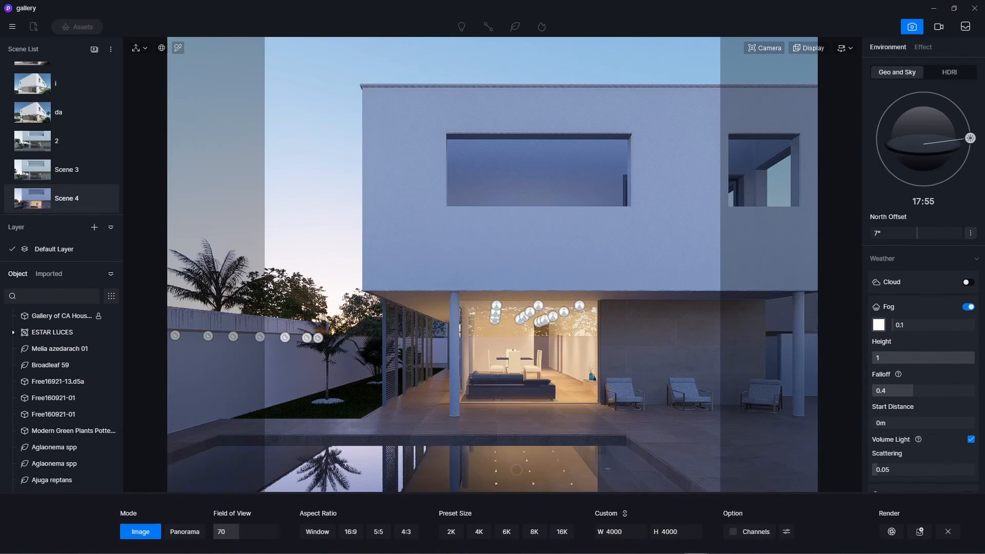